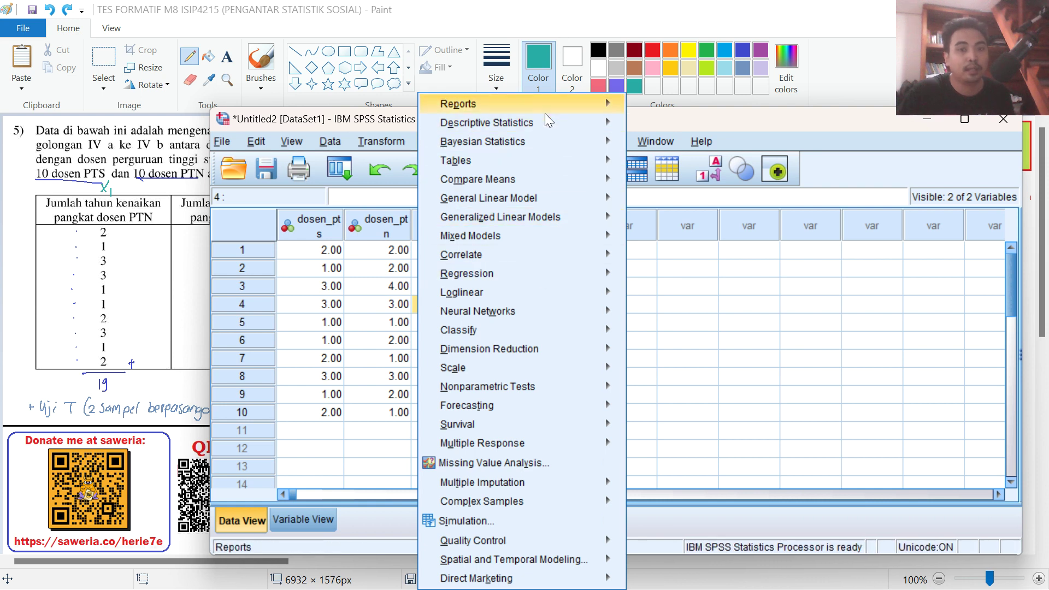
- Run a paired-samples T test on the existing dosen_pts and dosen_ptn variable pair
{"action": "mouse_move", "coordinate": [547, 146]}
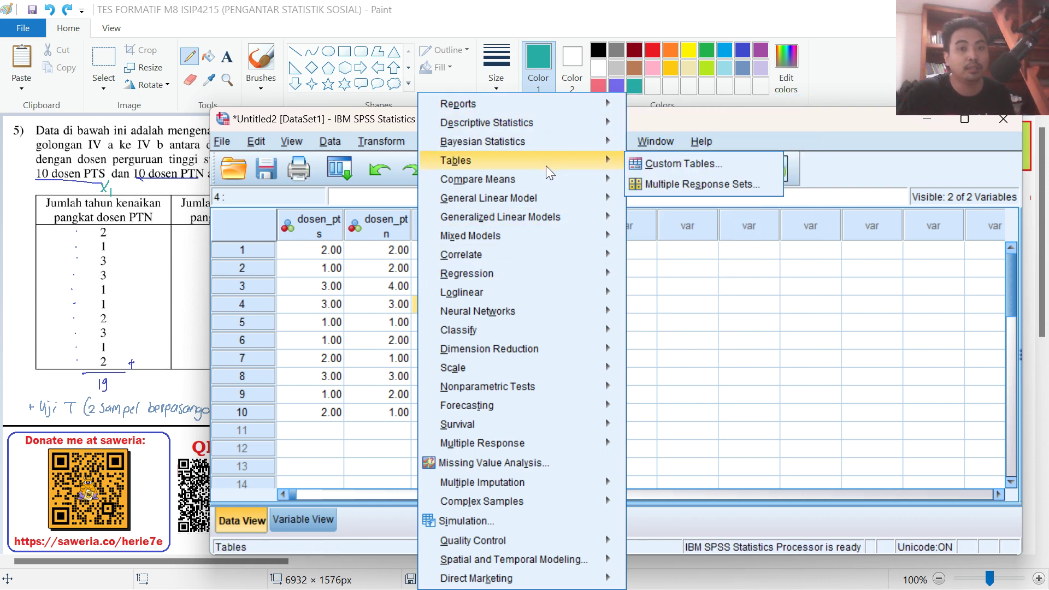
{"action": "mouse_move", "coordinate": [549, 185]}
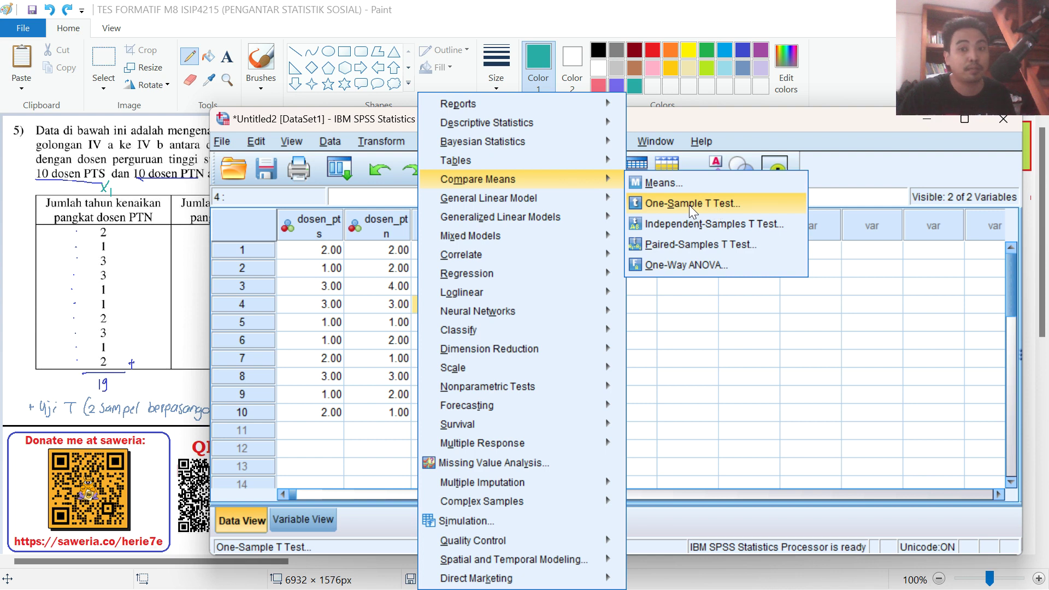
{"action": "left_click", "coordinate": [711, 241]}
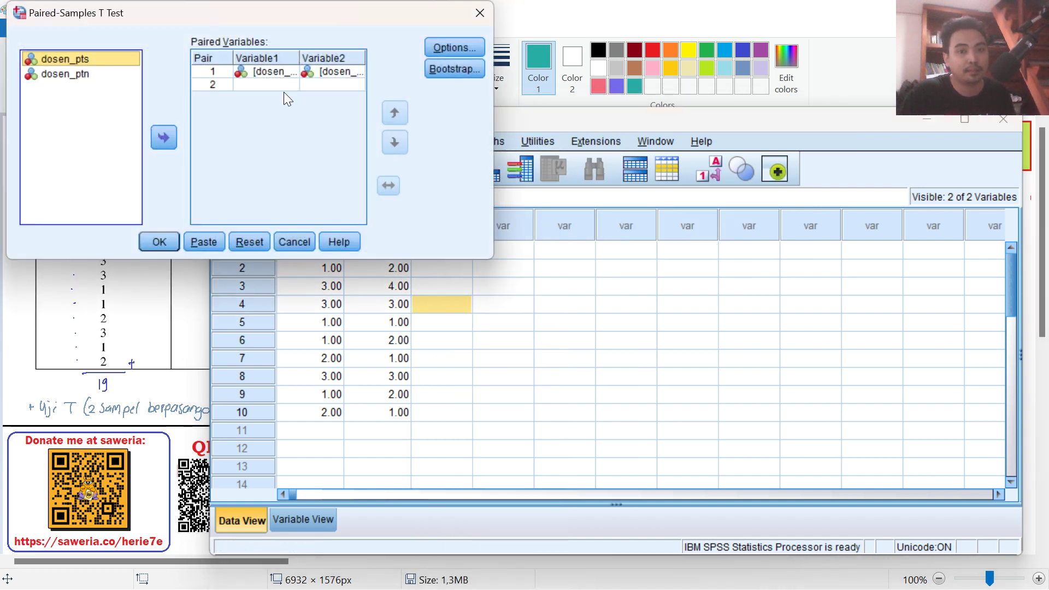
{"action": "left_click", "coordinate": [166, 247]}
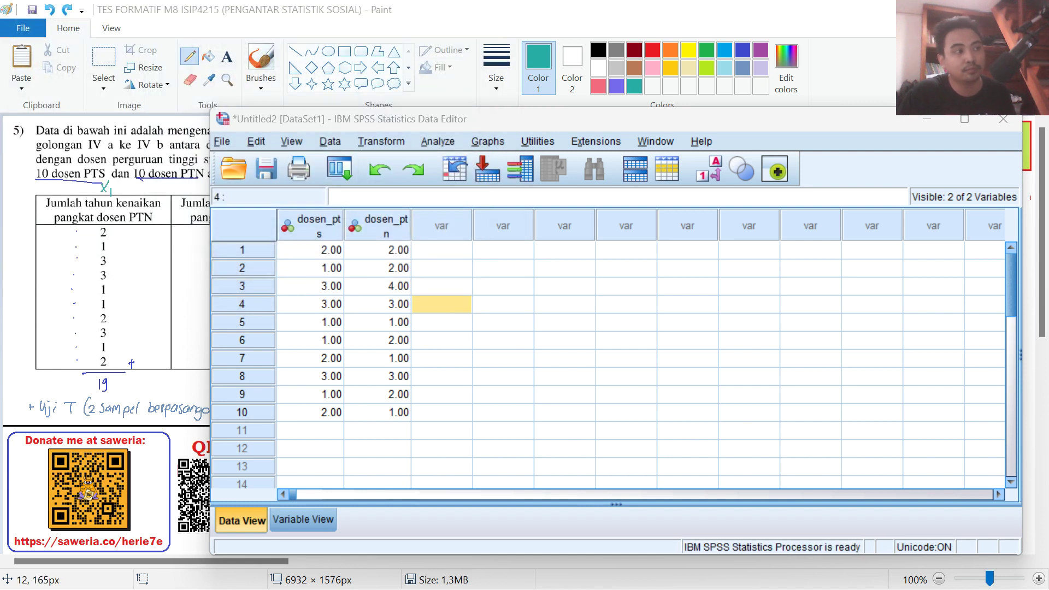
- Bring up the T-Test output and examine the paired samples statistics, correlations and test tables
{"action": "mouse_move", "coordinate": [617, 118]}
{"action": "left_mouse_down"}
{"action": "mouse_move", "coordinate": [164, 80]}
{"action": "mouse_move", "coordinate": [0, 82]}
{"action": "left_mouse_up"}
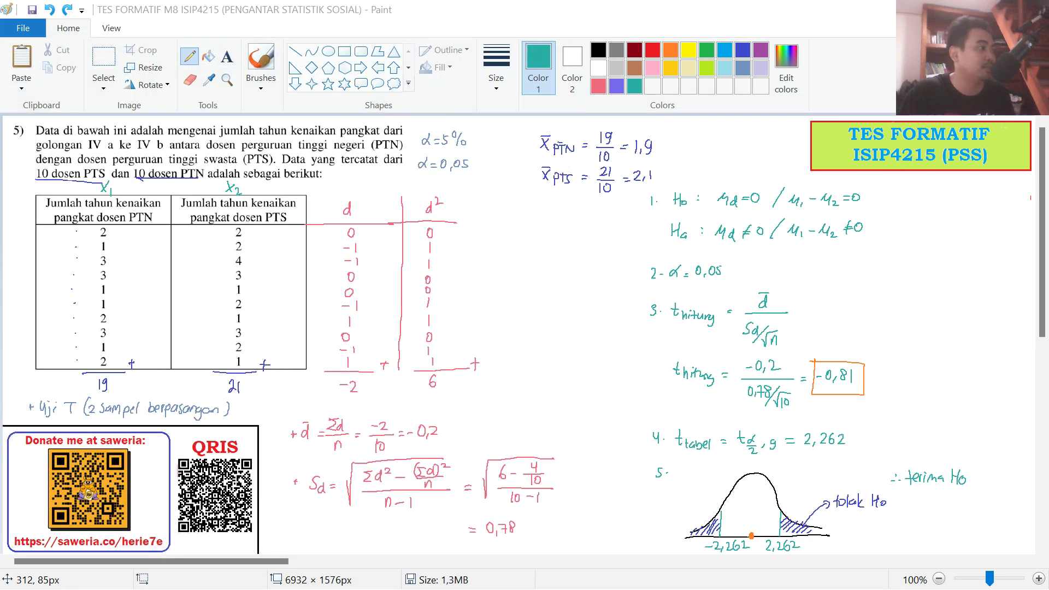
{"action": "mouse_move", "coordinate": [0, 180]}
{"action": "left_mouse_down"}
{"action": "mouse_move", "coordinate": [307, 109]}
{"action": "mouse_move", "coordinate": [415, 124]}
{"action": "mouse_move", "coordinate": [406, 131]}
{"action": "mouse_move", "coordinate": [418, 117]}
{"action": "mouse_move", "coordinate": [416, 138]}
{"action": "mouse_move", "coordinate": [421, 107]}
{"action": "mouse_move", "coordinate": [429, 170]}
{"action": "left_mouse_up"}
{"action": "left_click", "coordinate": [547, 325]}
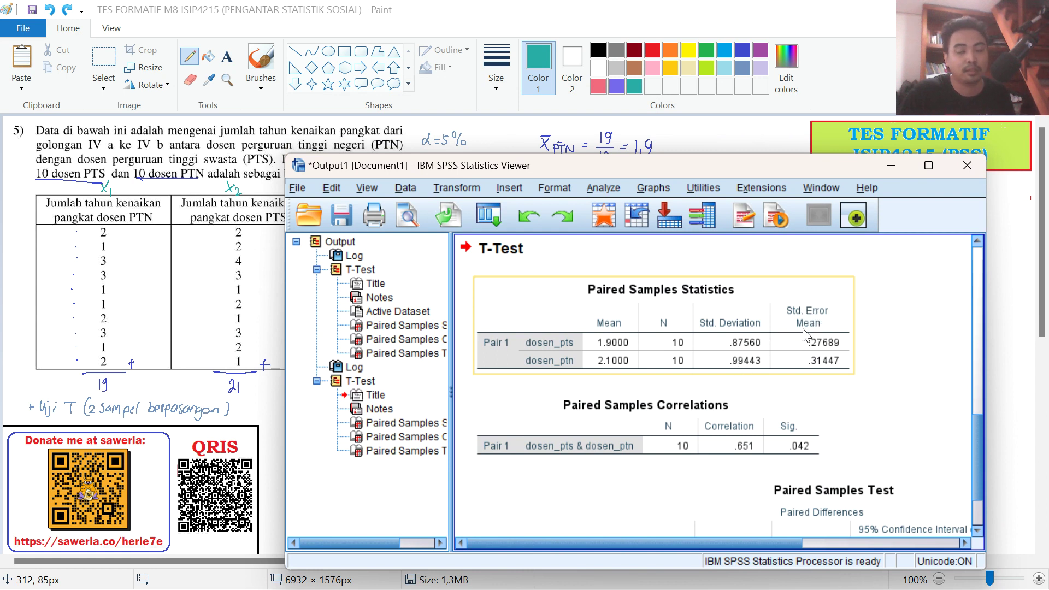
{"action": "left_click", "coordinate": [716, 402]}
{"action": "scroll", "coordinate": [715, 402], "scroll_direction": "down", "scroll_amount": 3}
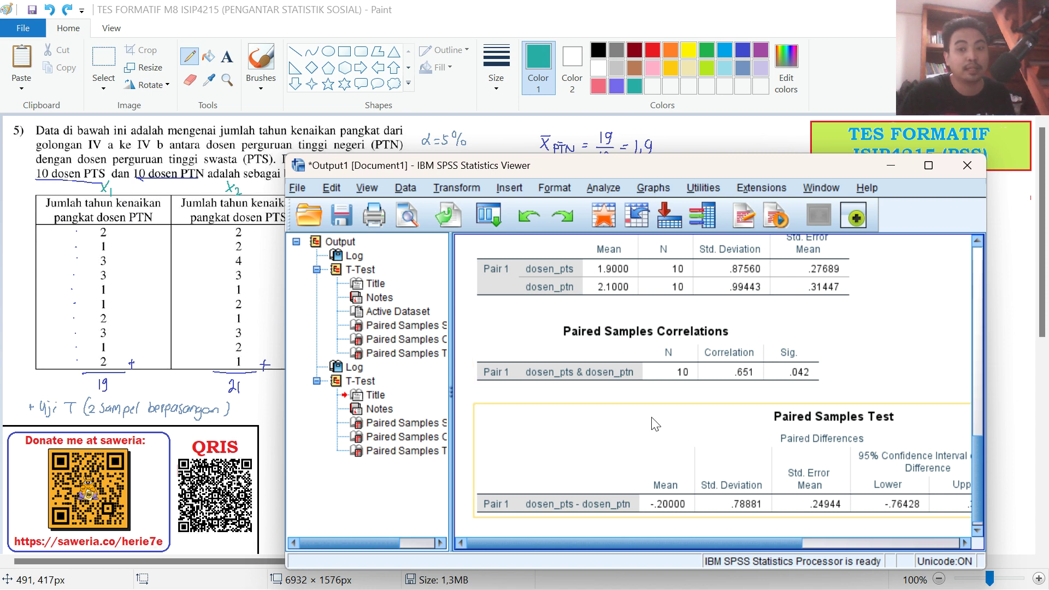
{"action": "scroll", "coordinate": [656, 425], "scroll_direction": "down", "scroll_amount": 1}
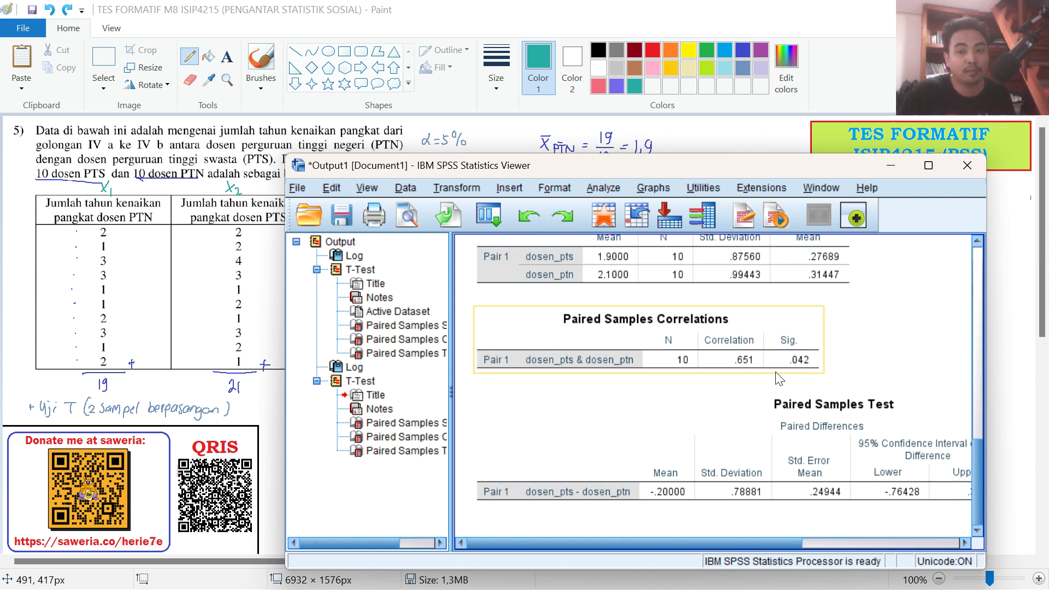
{"action": "left_click_drag", "start_coordinate": [687, 539], "coordinate": [854, 449]}
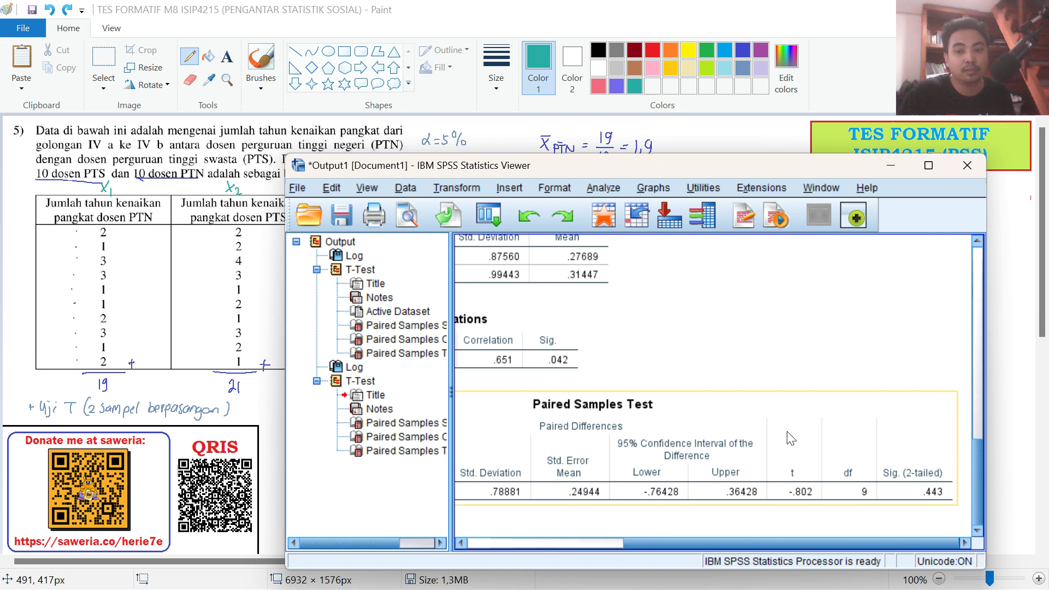
- Place the output beside the handwritten solution and compare the Paired Samples Test t value with the manual calculation
{"action": "mouse_move", "coordinate": [743, 176]}
{"action": "left_mouse_down"}
{"action": "mouse_move", "coordinate": [460, 189]}
{"action": "mouse_move", "coordinate": [403, 161]}
{"action": "mouse_move", "coordinate": [451, 122]}
{"action": "mouse_move", "coordinate": [493, 109]}
{"action": "left_mouse_up"}
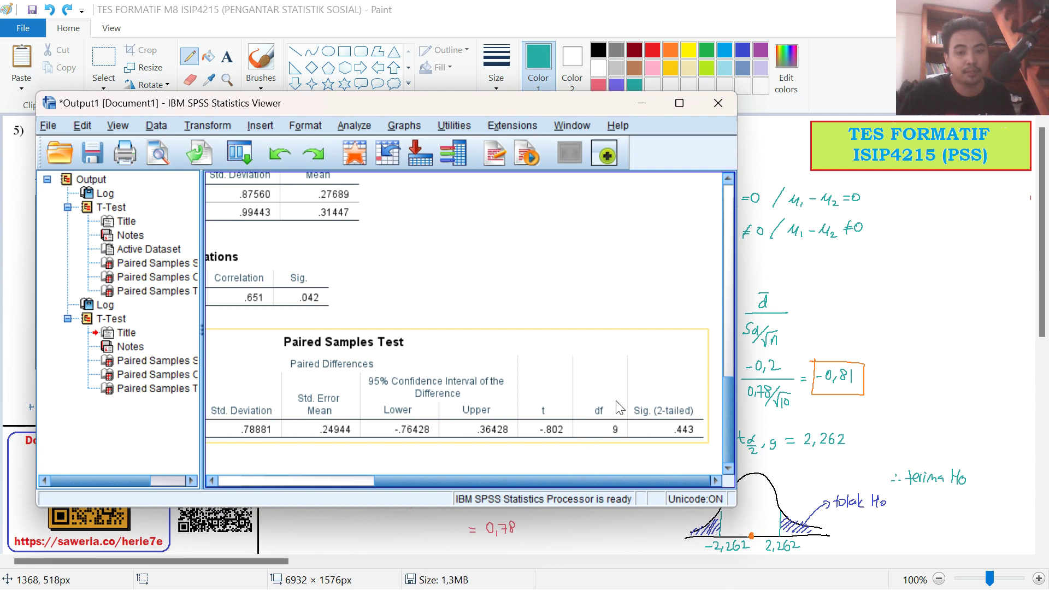
{"action": "left_click", "coordinate": [644, 453]}
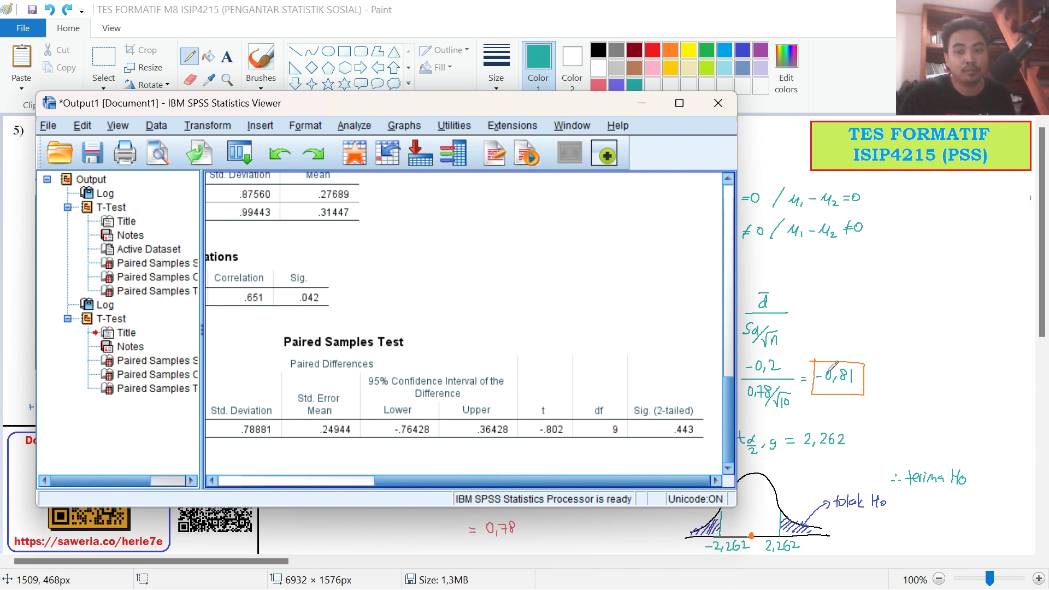
{"action": "left_click", "coordinate": [532, 434]}
{"action": "left_click", "coordinate": [523, 449]}
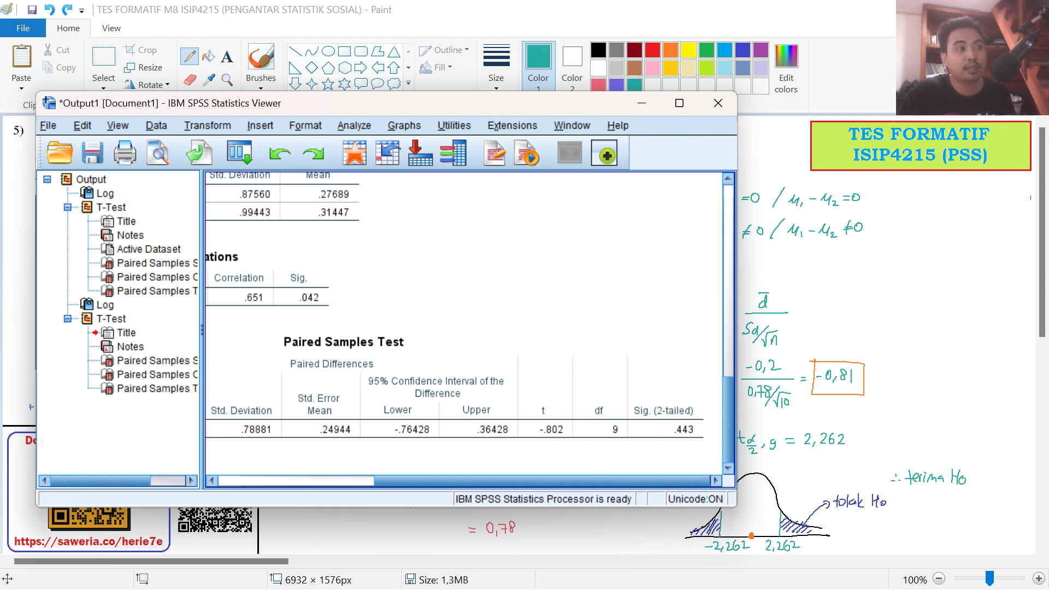
- Return to the Data Editor, review the paired-samples T test's confidence interval option, and rerun the test on the same pair
{"action": "left_click", "coordinate": [239, 153]}
{"action": "left_click_drag", "start_coordinate": [579, 87], "coordinate": [642, 78]}
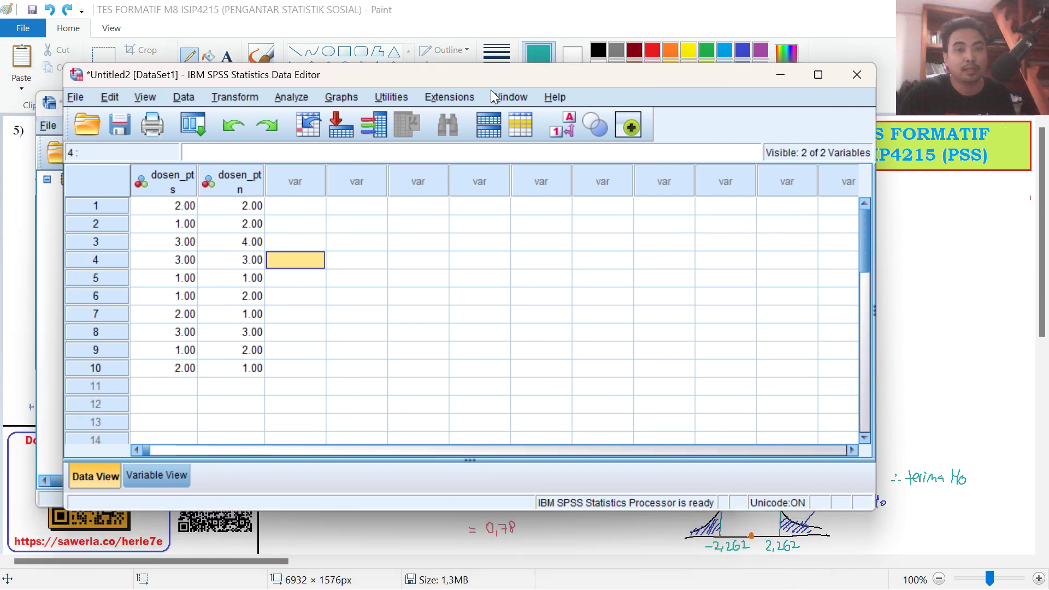
{"action": "left_click", "coordinate": [315, 98]}
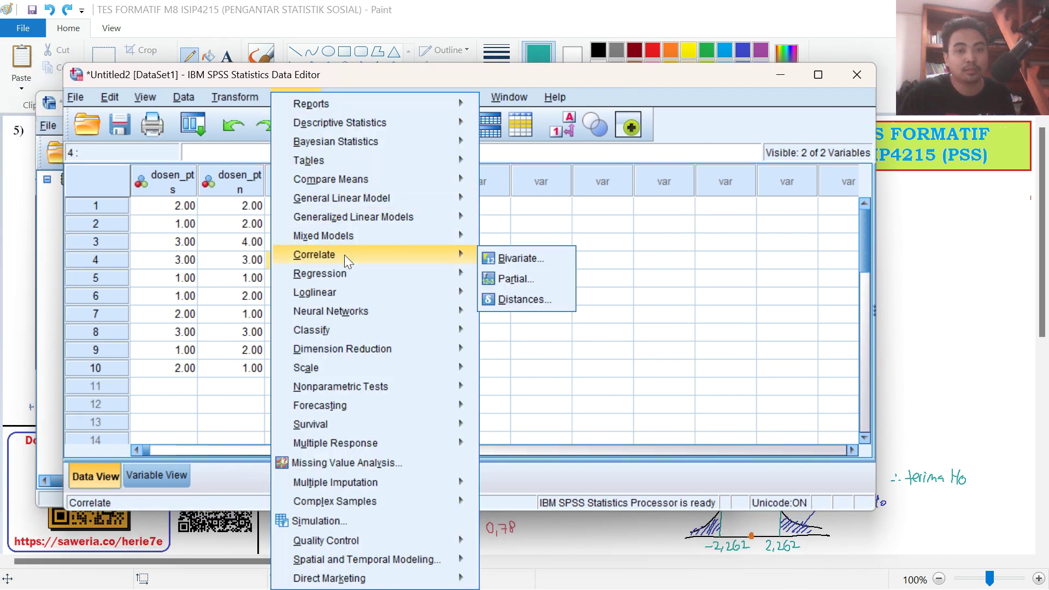
{"action": "mouse_move", "coordinate": [382, 173]}
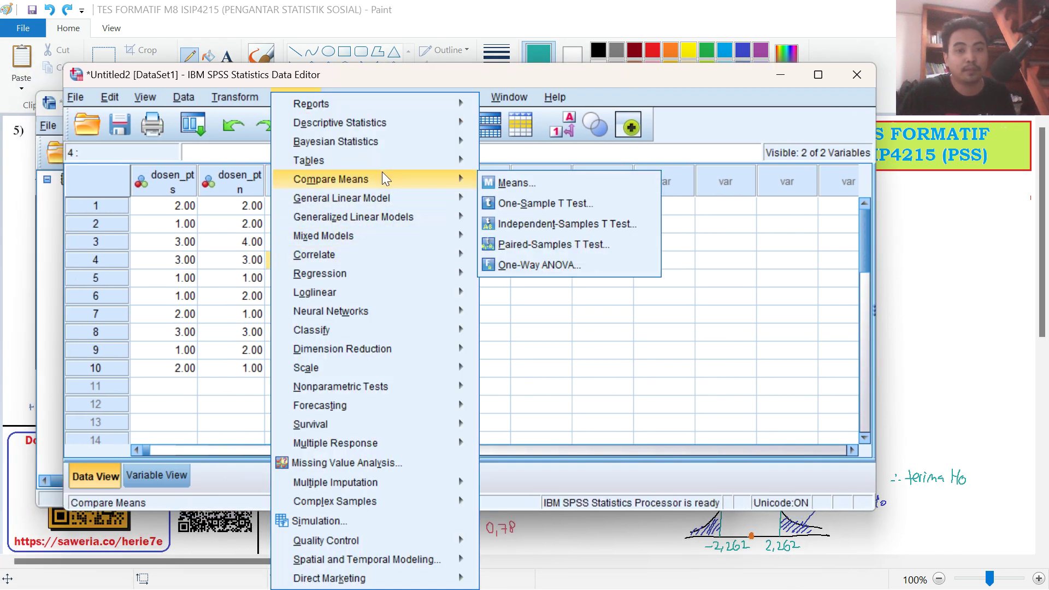
{"action": "left_click", "coordinate": [534, 240]}
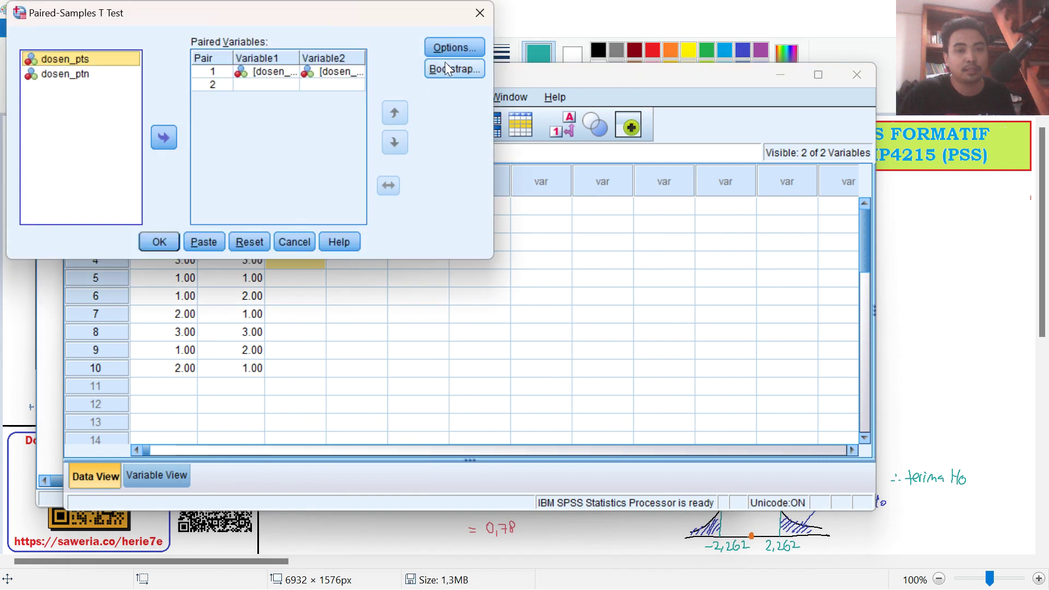
{"action": "left_click", "coordinate": [447, 49]}
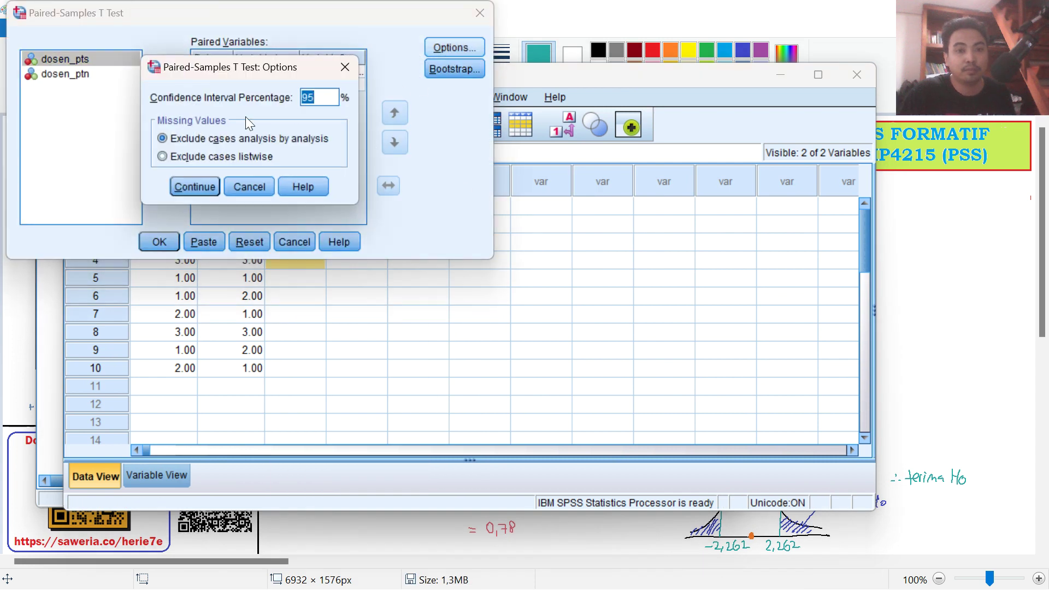
{"action": "left_click", "coordinate": [315, 96]}
{"action": "left_click", "coordinate": [343, 69]}
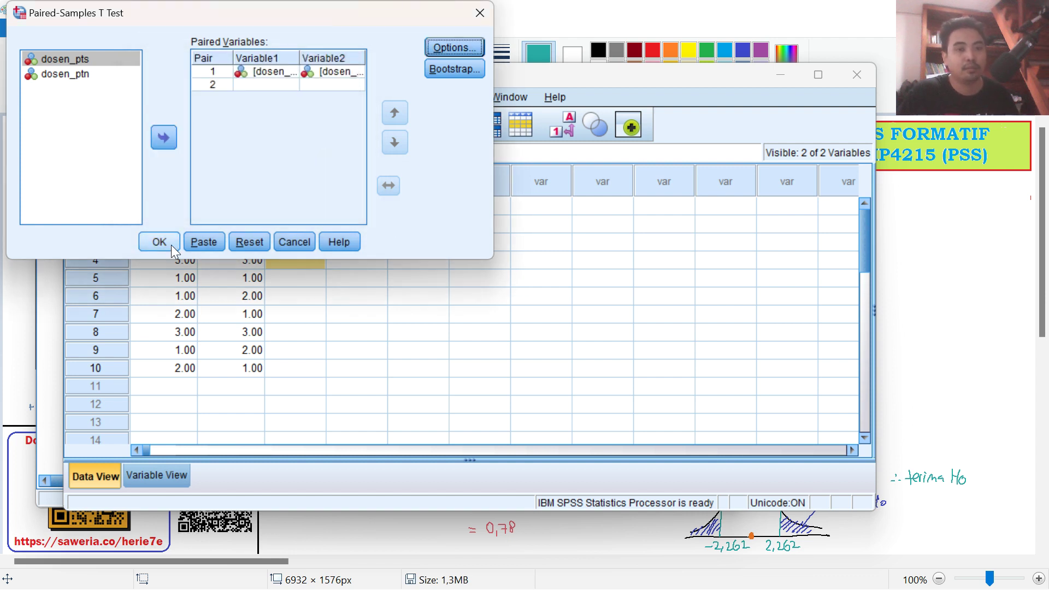
{"action": "left_click", "coordinate": [159, 242]}
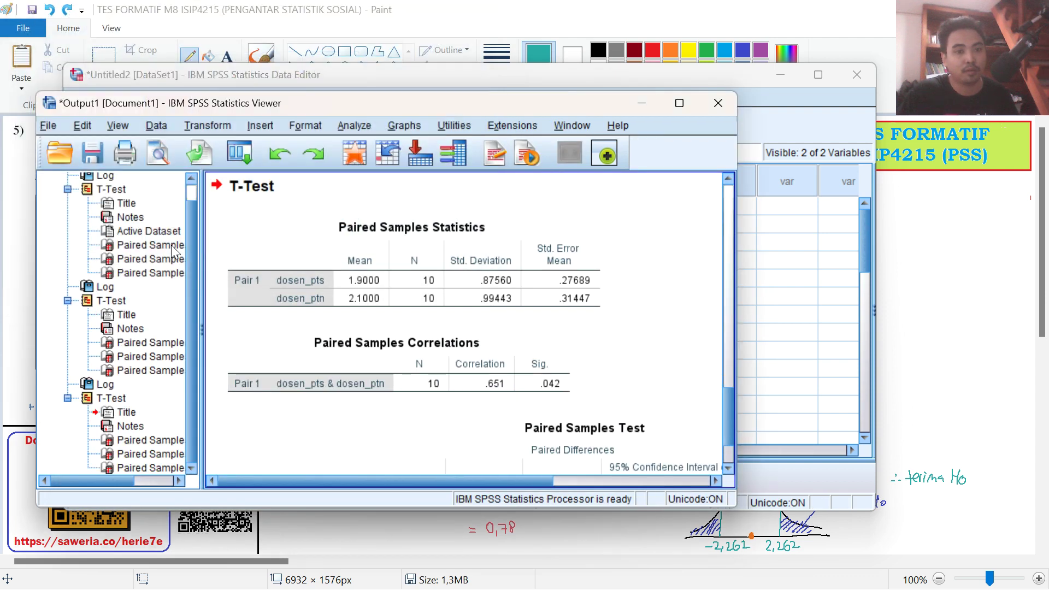
- Examine the t, df and two-tailed significance columns of the new Paired Samples Test table
{"action": "left_click_drag", "start_coordinate": [489, 481], "coordinate": [657, 475]}
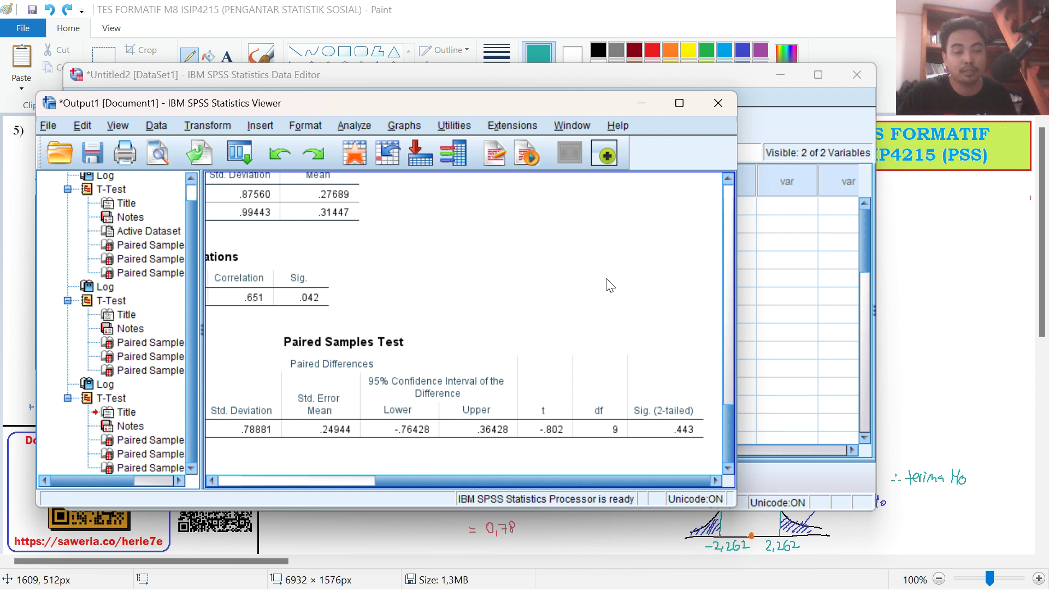
{"action": "left_click", "coordinate": [687, 427]}
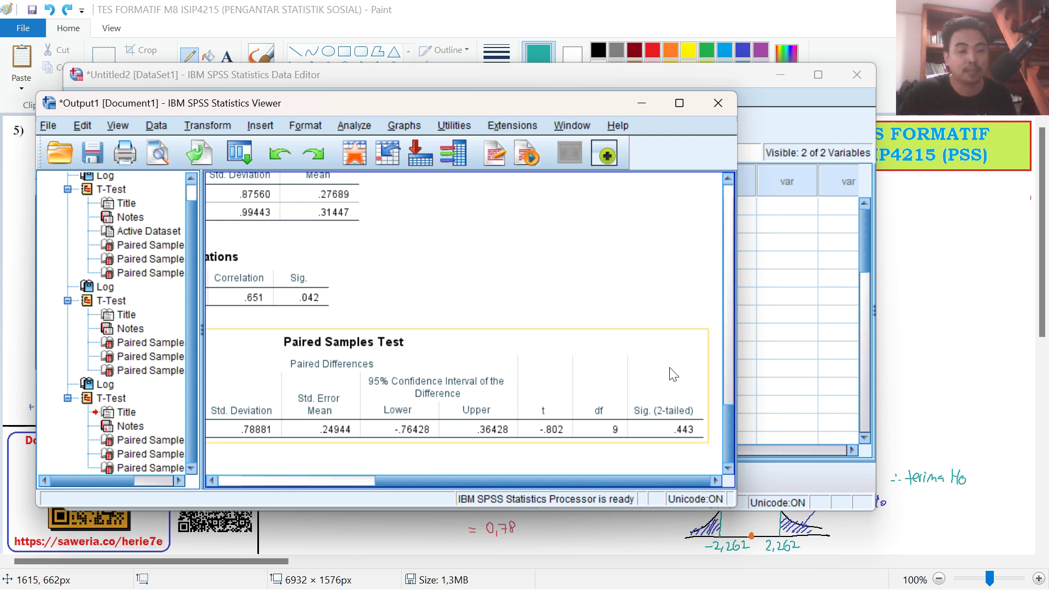
{"action": "left_click_drag", "start_coordinate": [471, 478], "coordinate": [304, 467]}
{"action": "mouse_move", "coordinate": [322, 474]}
{"action": "left_mouse_down"}
{"action": "mouse_move", "coordinate": [408, 473]}
{"action": "mouse_move", "coordinate": [322, 478]}
{"action": "left_mouse_up"}
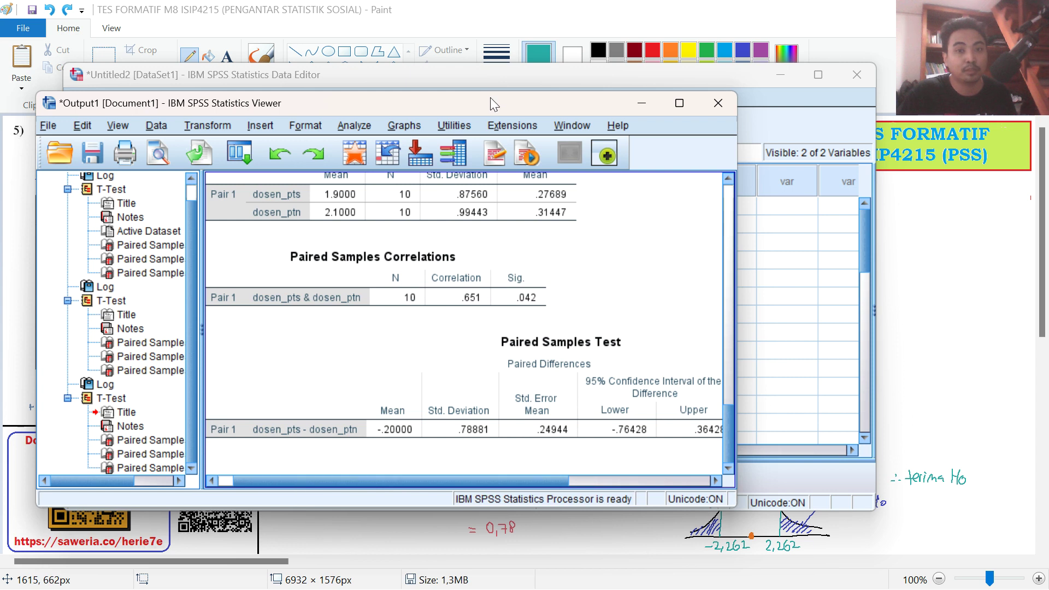
- Return to the Data Editor and review the Independent-Samples T Test setup without running it
{"action": "left_click_drag", "start_coordinate": [506, 107], "coordinate": [162, 79]}
{"action": "left_click", "coordinate": [297, 75]}
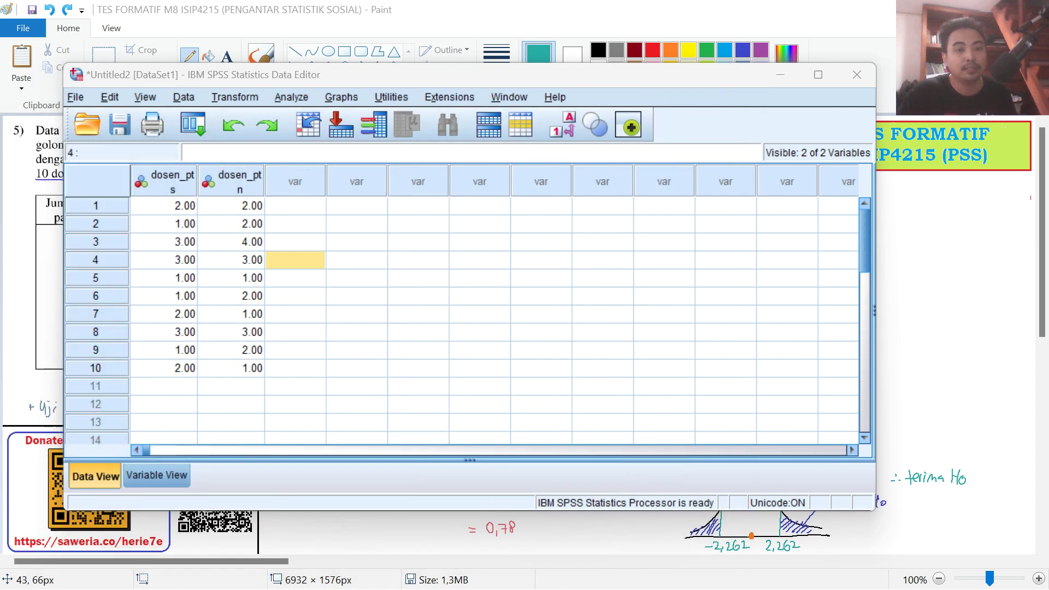
{"action": "left_click", "coordinate": [289, 97]}
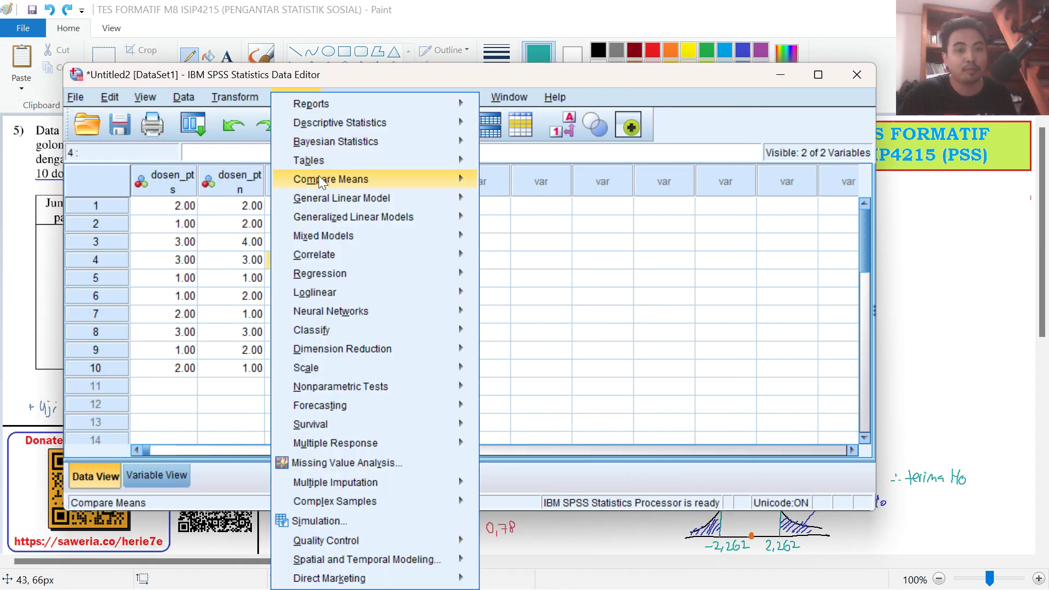
{"action": "mouse_move", "coordinate": [454, 180]}
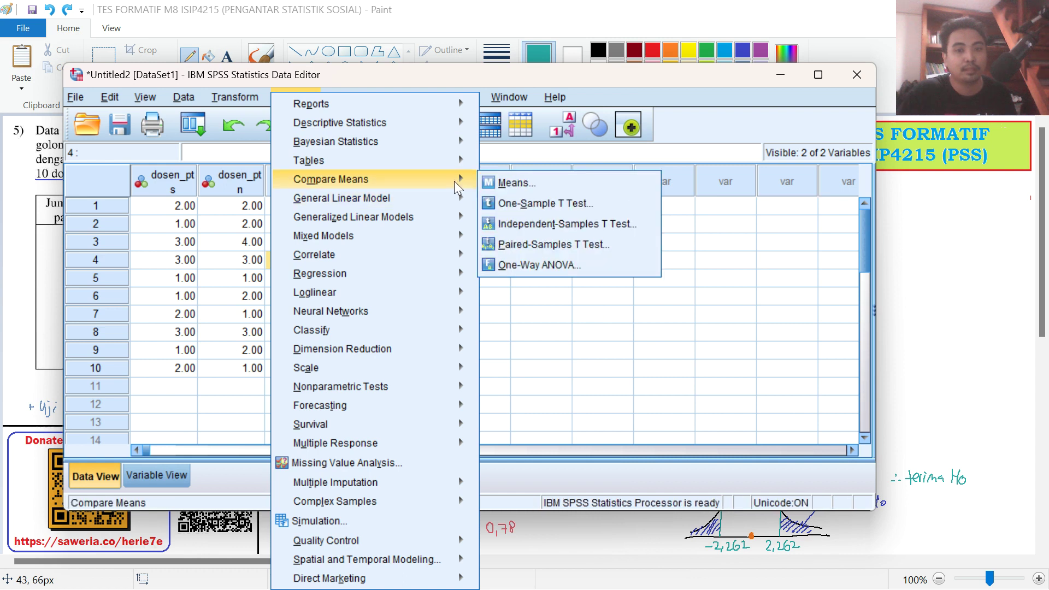
{"action": "left_click", "coordinate": [539, 221]}
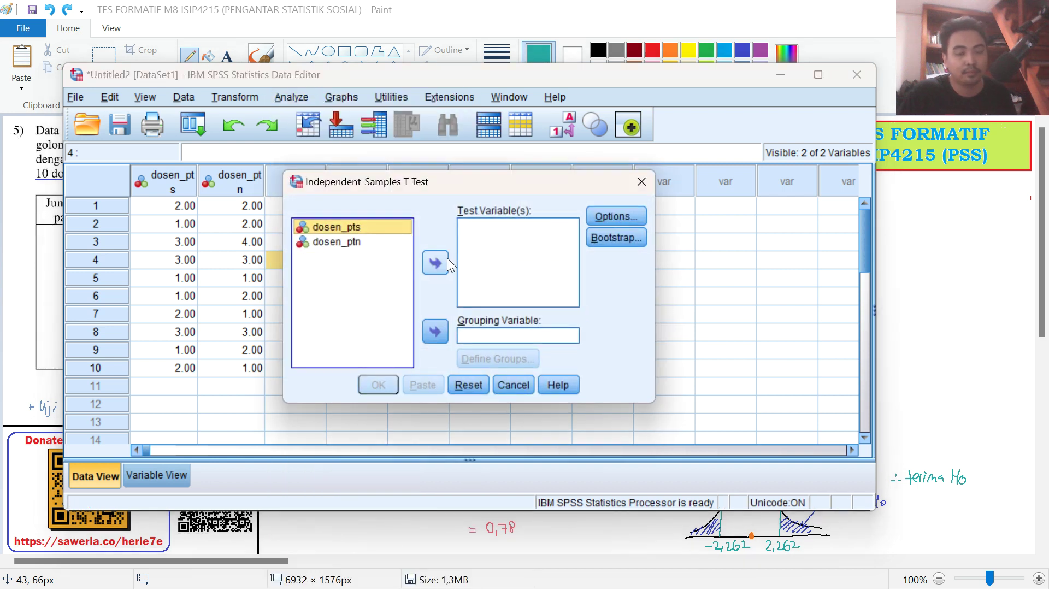
{"action": "left_click_drag", "start_coordinate": [402, 182], "coordinate": [397, 232]}
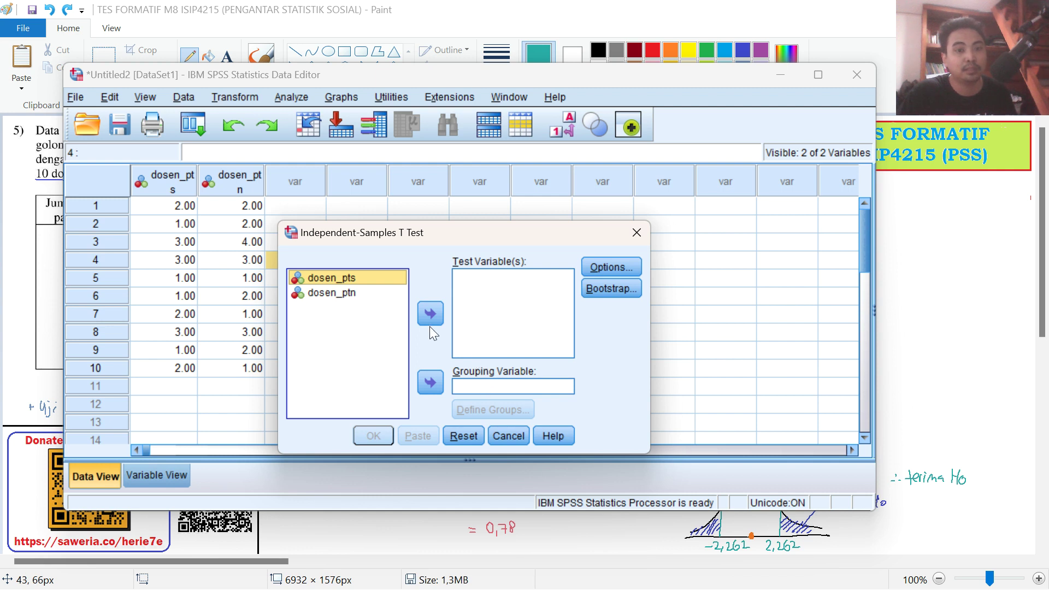
{"action": "left_click", "coordinate": [634, 236]}
- Rename the first variable, dosen_pts, to jenis_dpsen in the variable definitions
{"action": "left_click", "coordinate": [163, 191]}
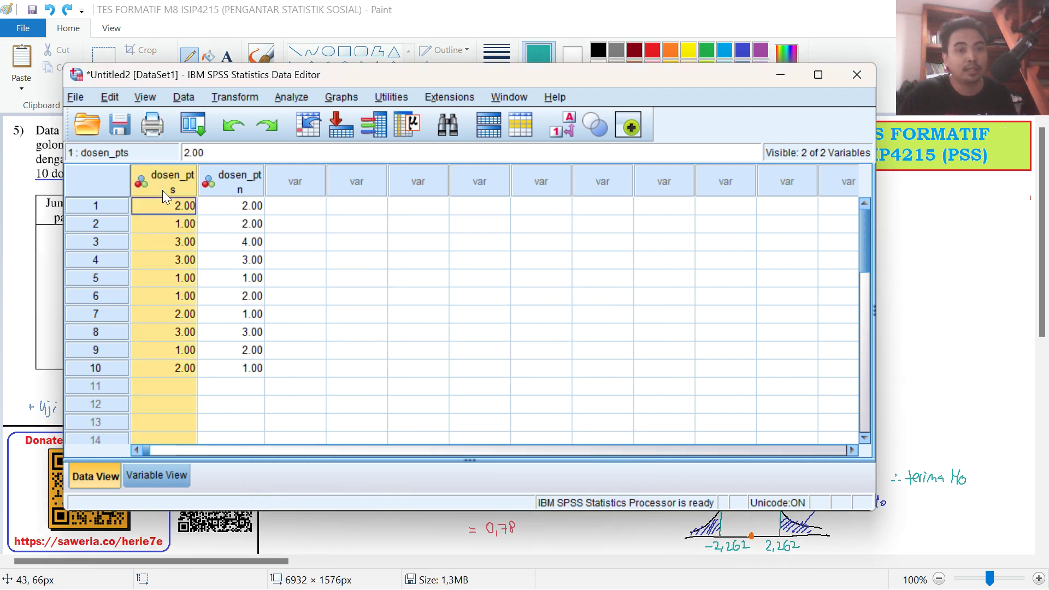
{"action": "left_click", "coordinate": [216, 243]}
{"action": "left_click", "coordinate": [184, 183]}
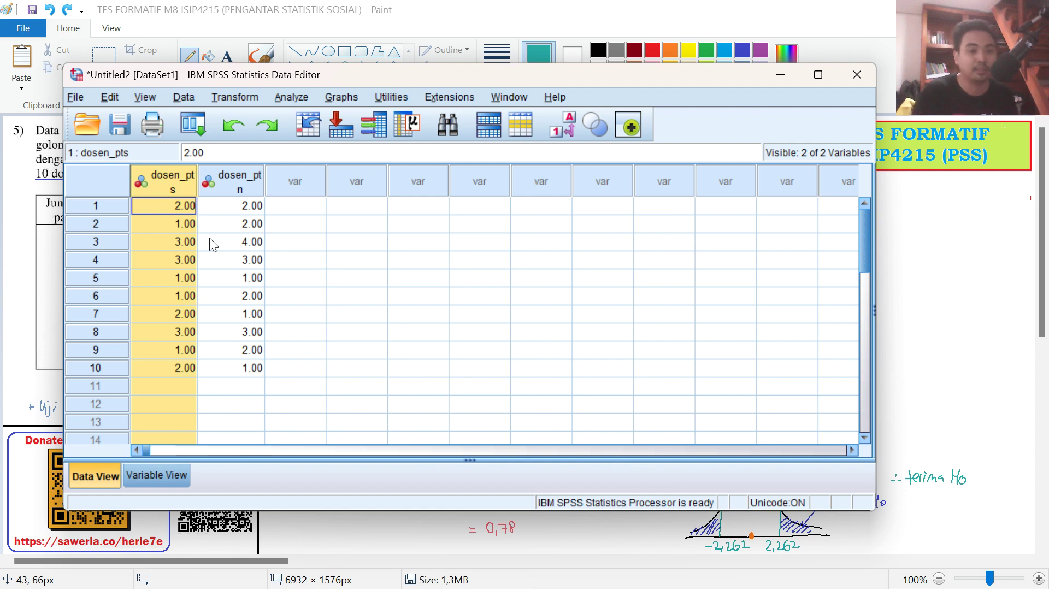
{"action": "left_click", "coordinate": [153, 475]}
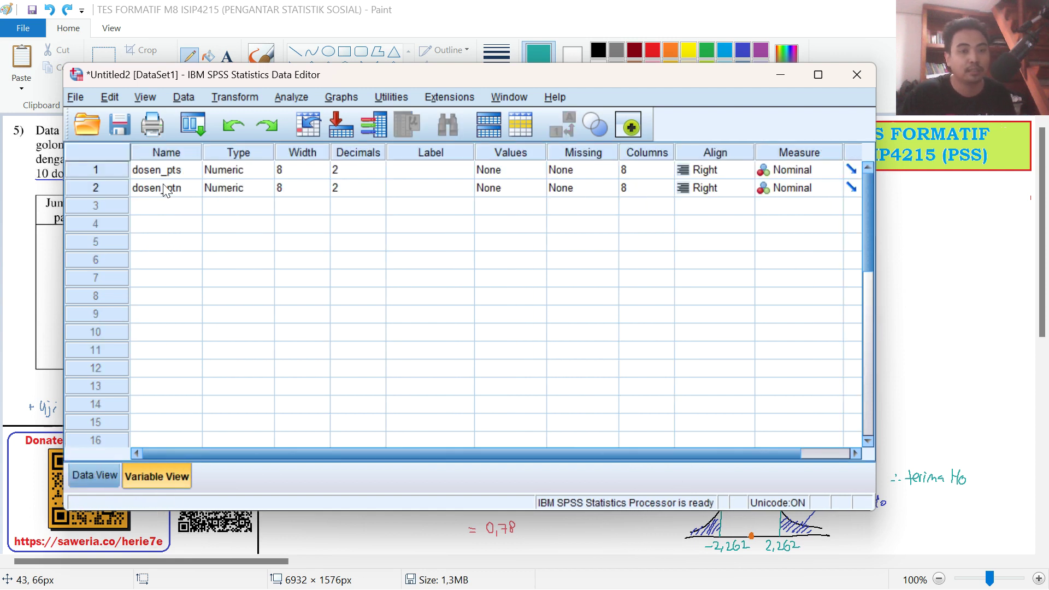
{"action": "type", "text": "jenis_"}
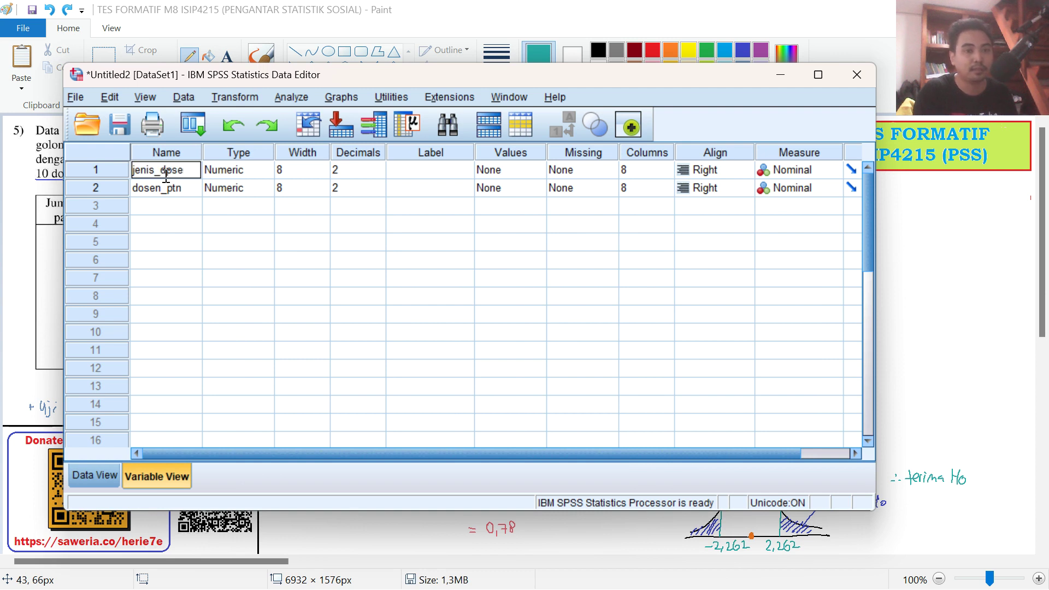
{"action": "left_click", "coordinate": [282, 241]}
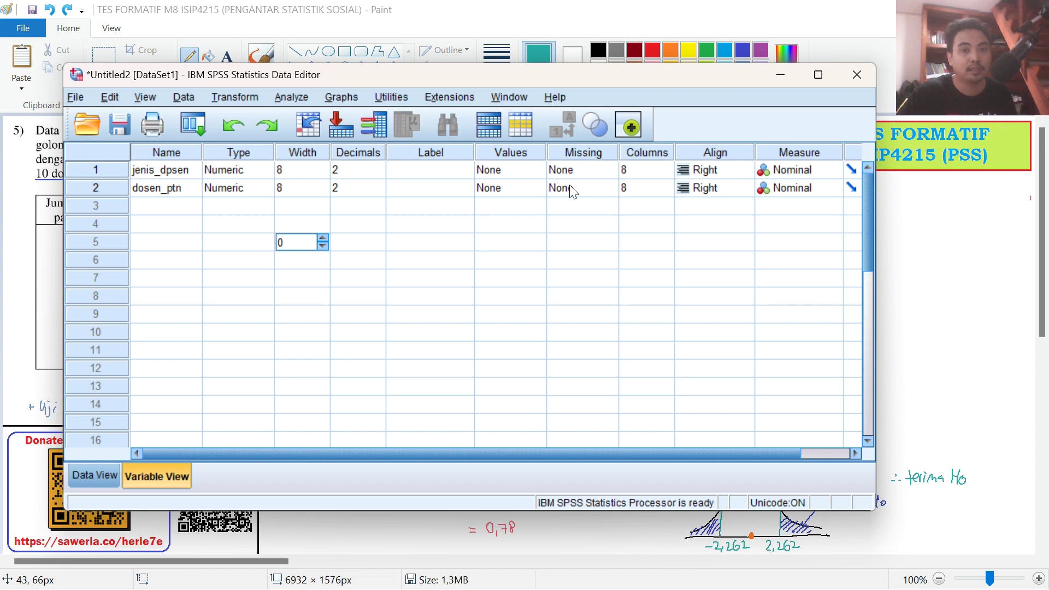
- Define value labels for jenis_dpsen: 1 as "dosen PTS" and 2 as "dosen PTN"
{"action": "left_click", "coordinate": [529, 175]}
{"action": "left_click", "coordinate": [536, 173]}
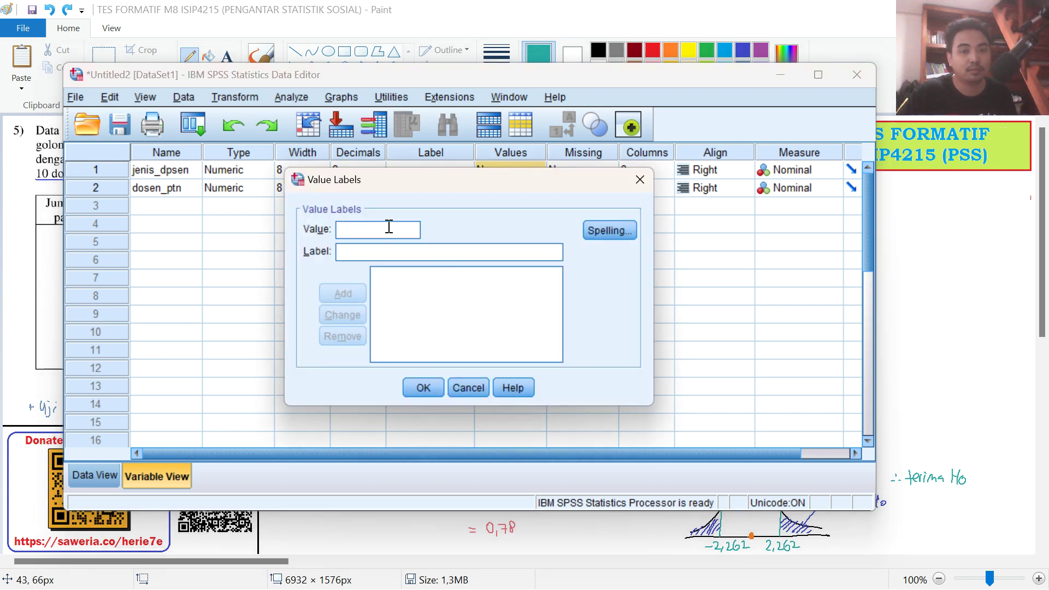
{"action": "type", "text": "dosen PTS"}
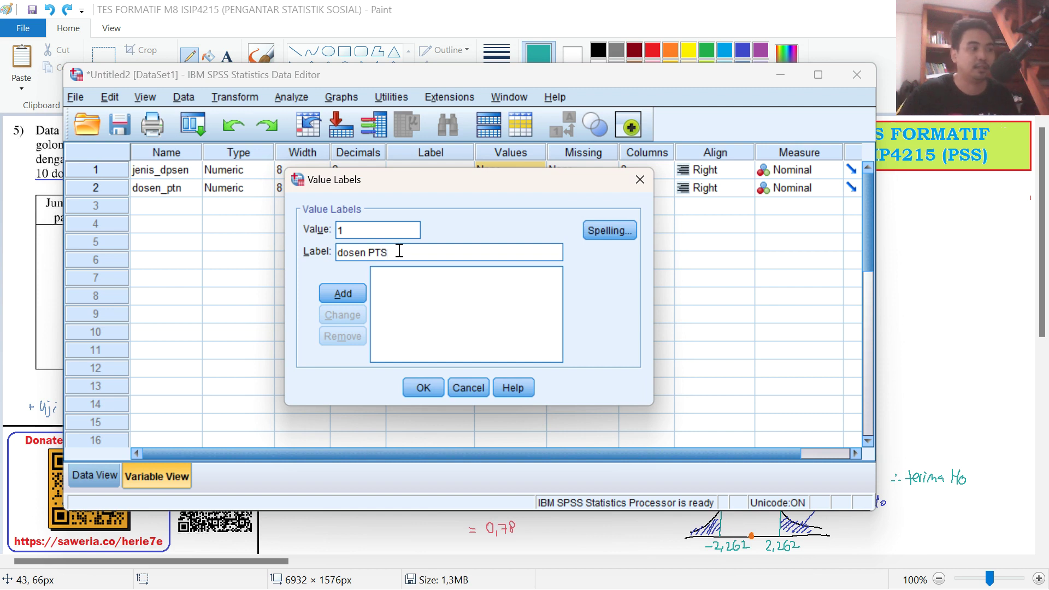
{"action": "left_click", "coordinate": [349, 296]}
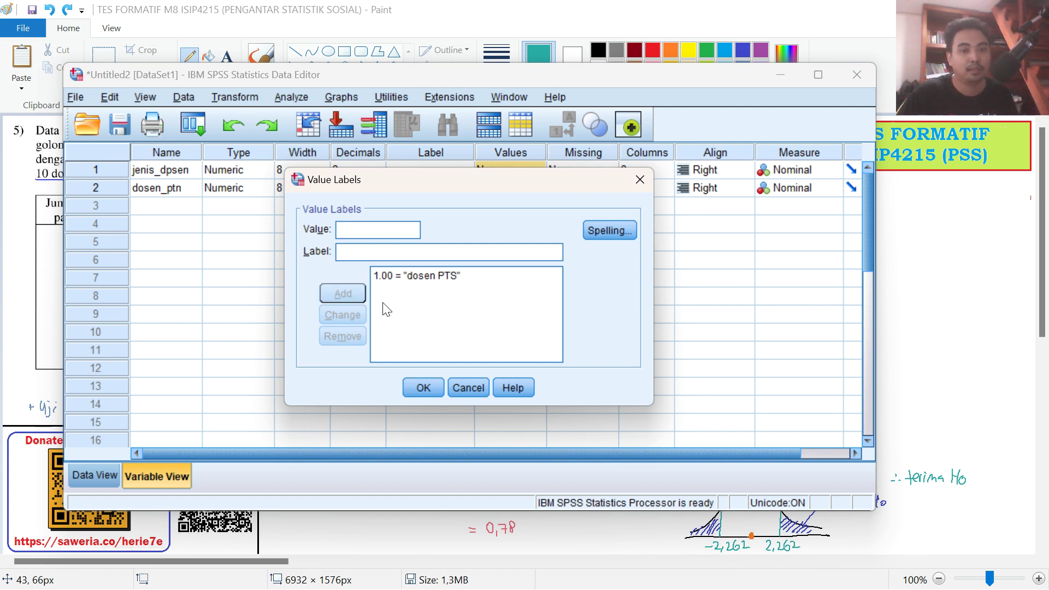
{"action": "type", "text": "2"}
{"action": "type", "text": "dosen"}
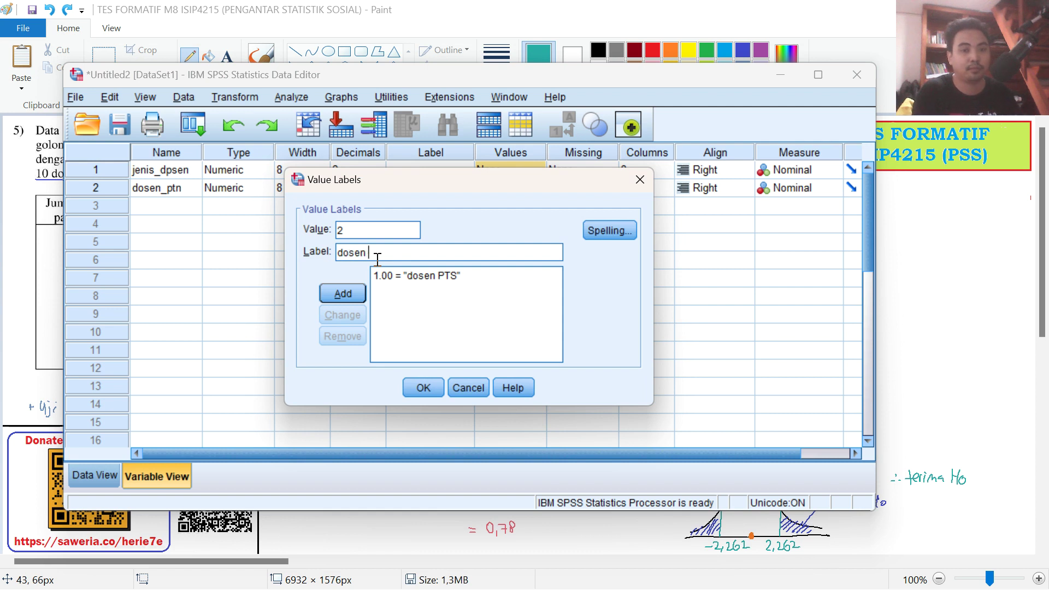
{"action": "type", "text": " PTN"}
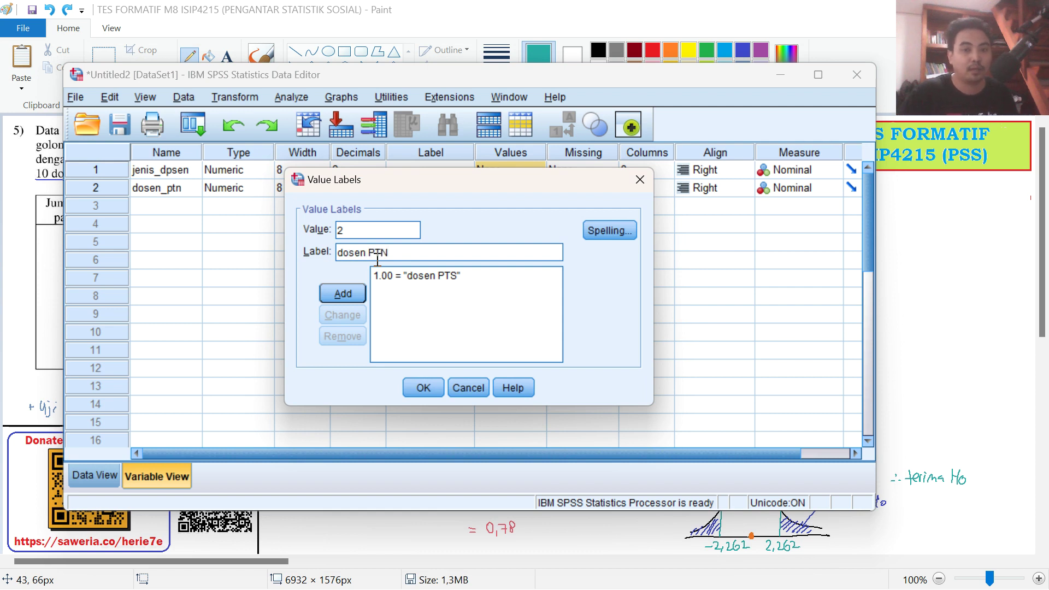
{"action": "left_click", "coordinate": [427, 386]}
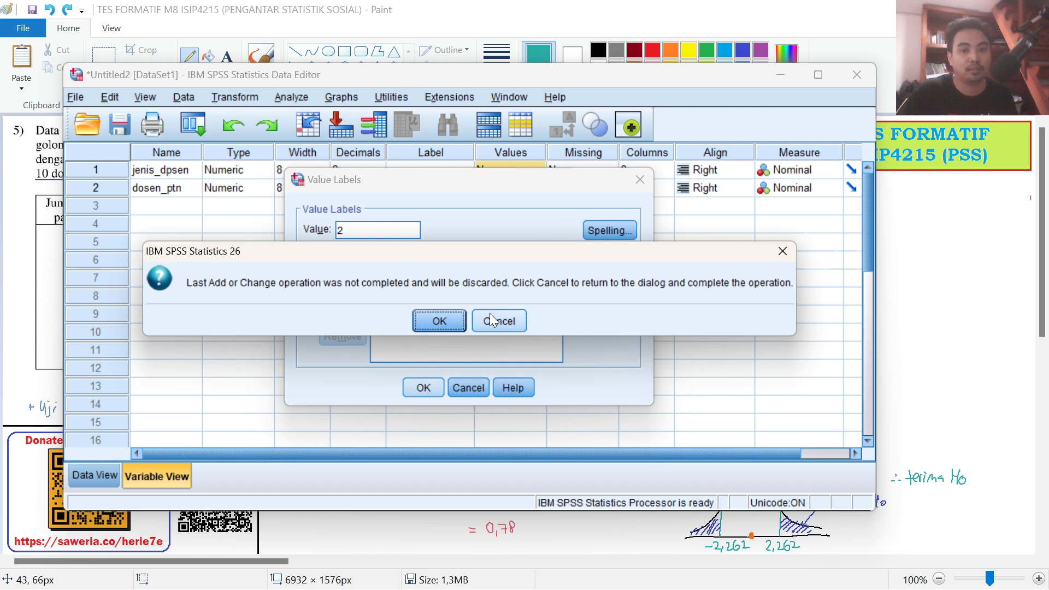
{"action": "left_click", "coordinate": [505, 315]}
{"action": "left_click", "coordinate": [352, 293]}
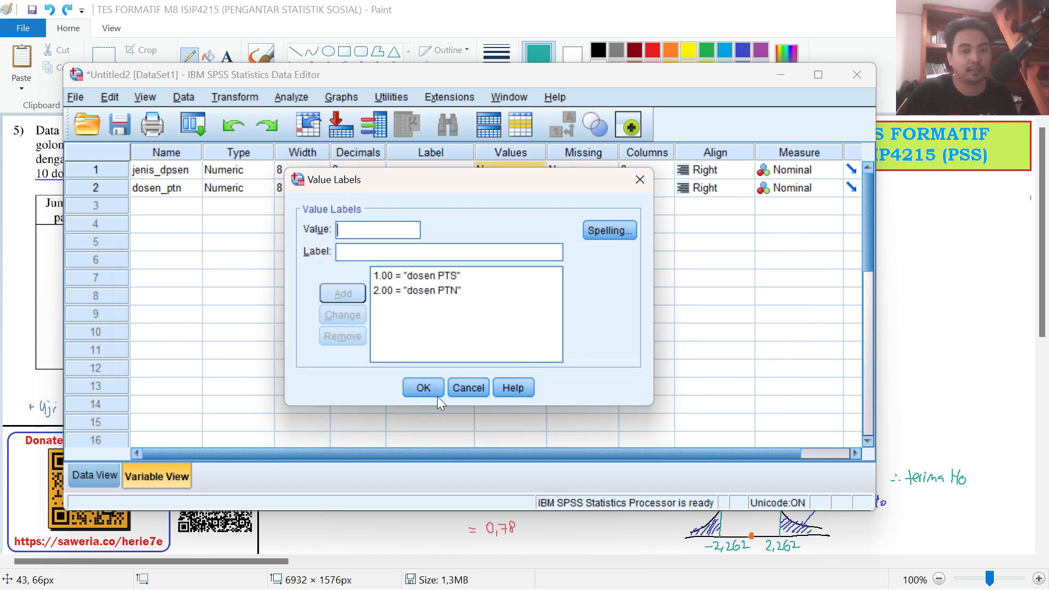
{"action": "left_click", "coordinate": [434, 390]}
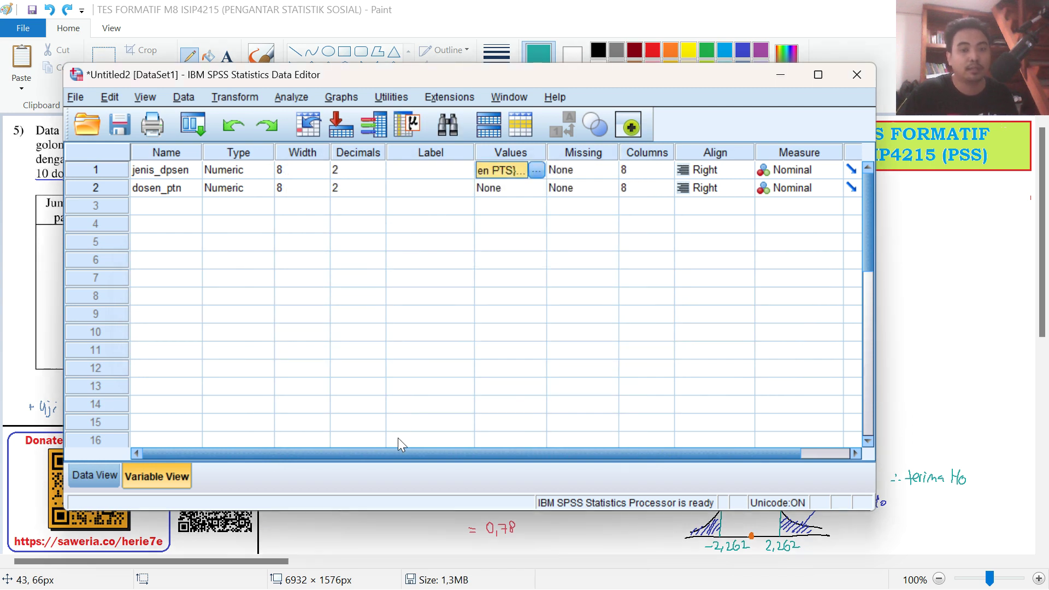
- Check the data columns, and rename the second variable, dosen_ptn, to kenaikan_tahun in the variable definitions
{"action": "left_click", "coordinate": [102, 474]}
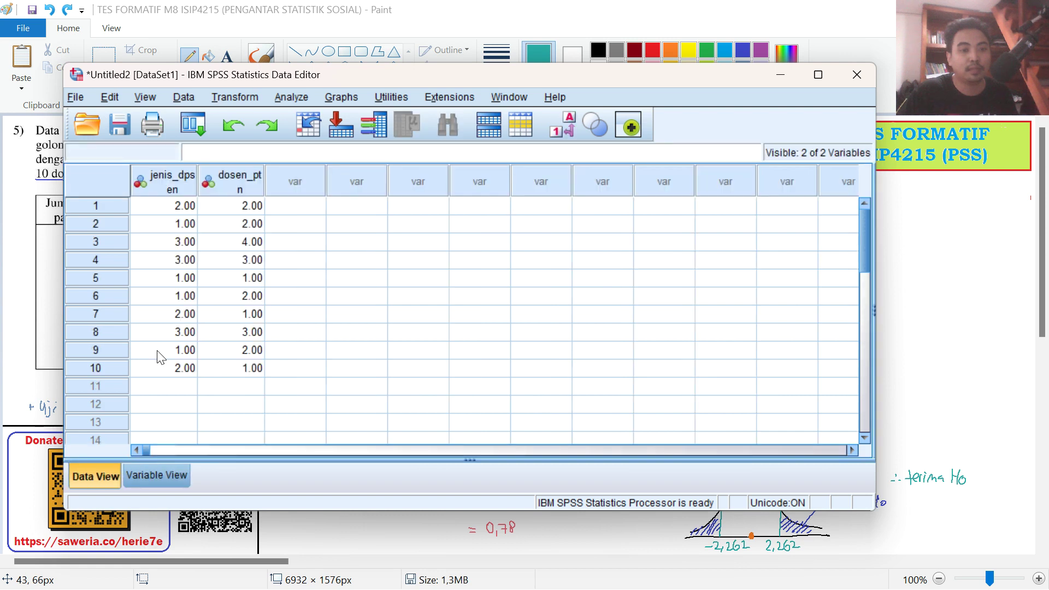
{"action": "left_click", "coordinate": [187, 207]}
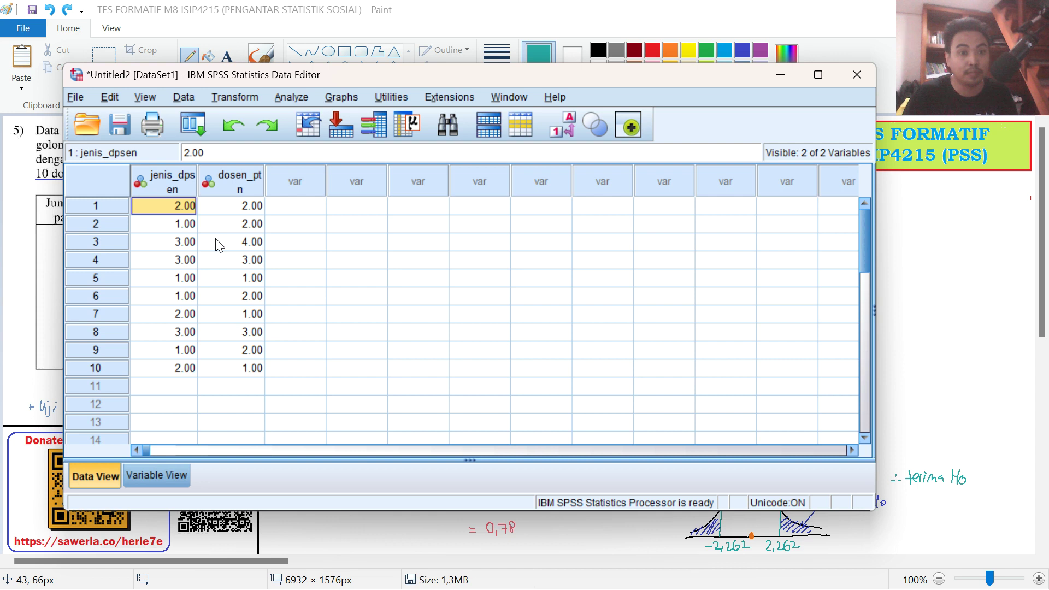
{"action": "left_click_drag", "start_coordinate": [229, 206], "coordinate": [247, 370]}
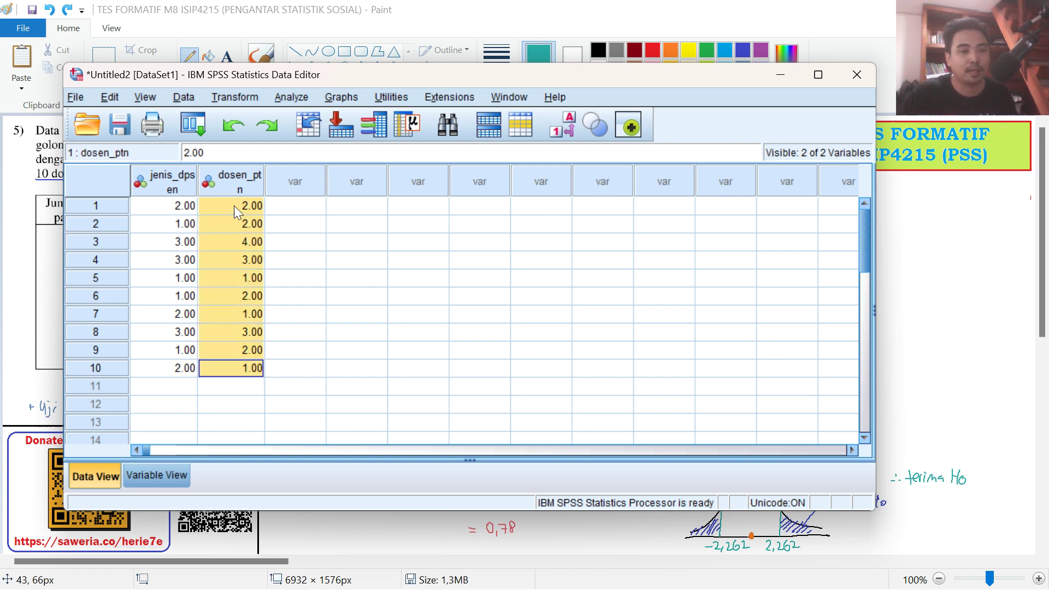
{"action": "left_click", "coordinate": [181, 476]}
{"action": "left_click", "coordinate": [158, 188]}
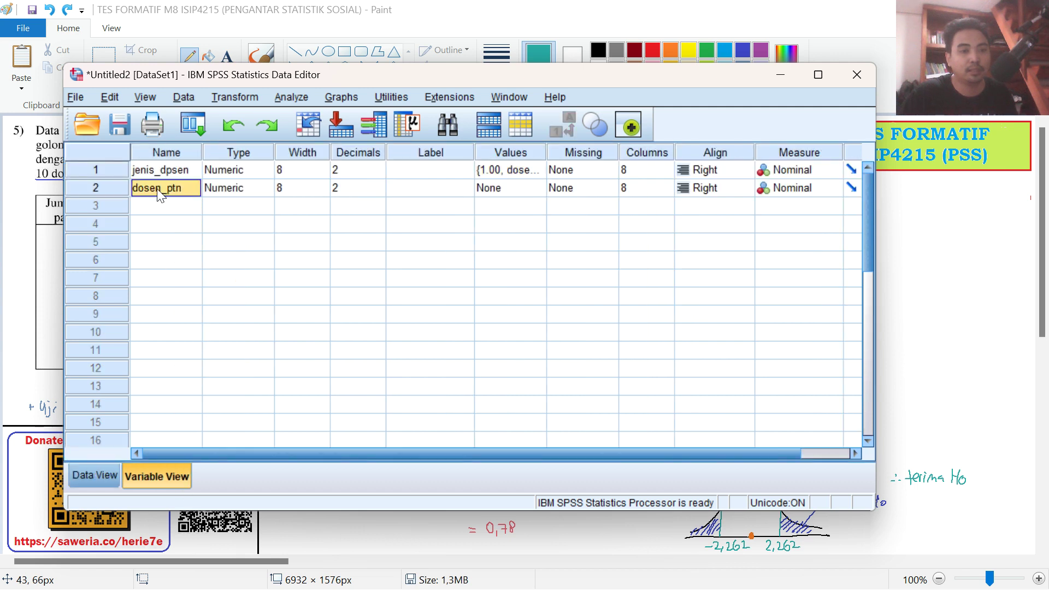
{"action": "type", "text": "kenaikan_tahun"}
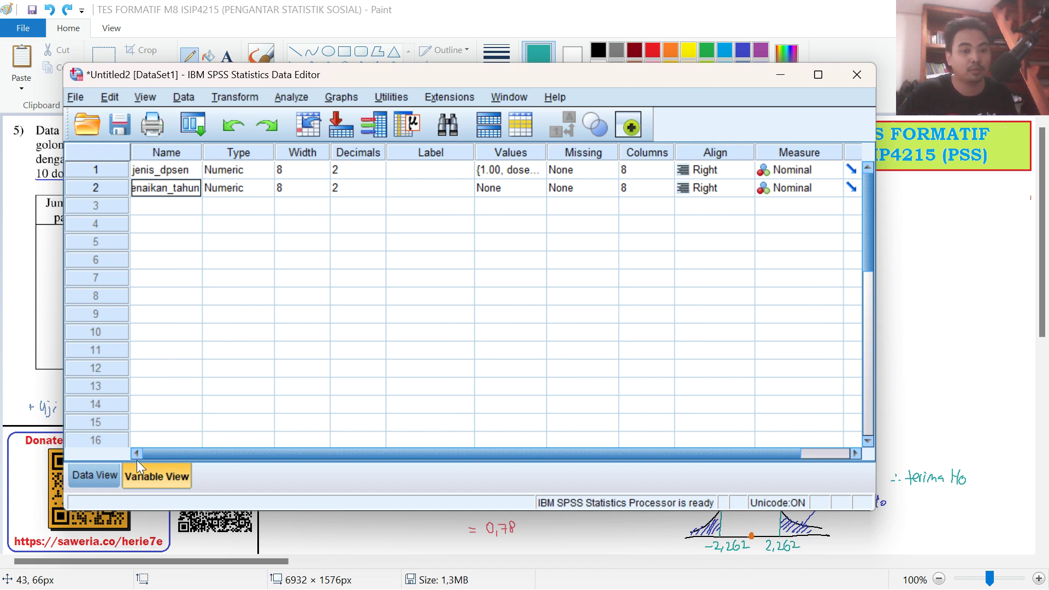
{"action": "left_click", "coordinate": [165, 386]}
- In the data grid, move the ten kenaikan_tahun values from rows 1–10 down to start at row 11 of the same column
{"action": "left_click", "coordinate": [93, 475]}
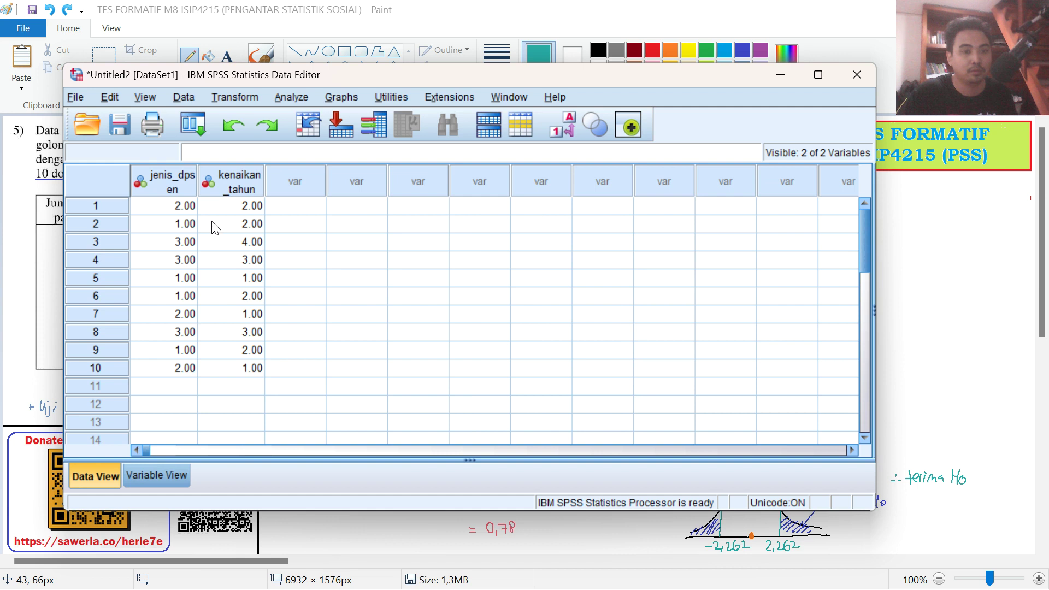
{"action": "left_click_drag", "start_coordinate": [230, 206], "coordinate": [251, 374]}
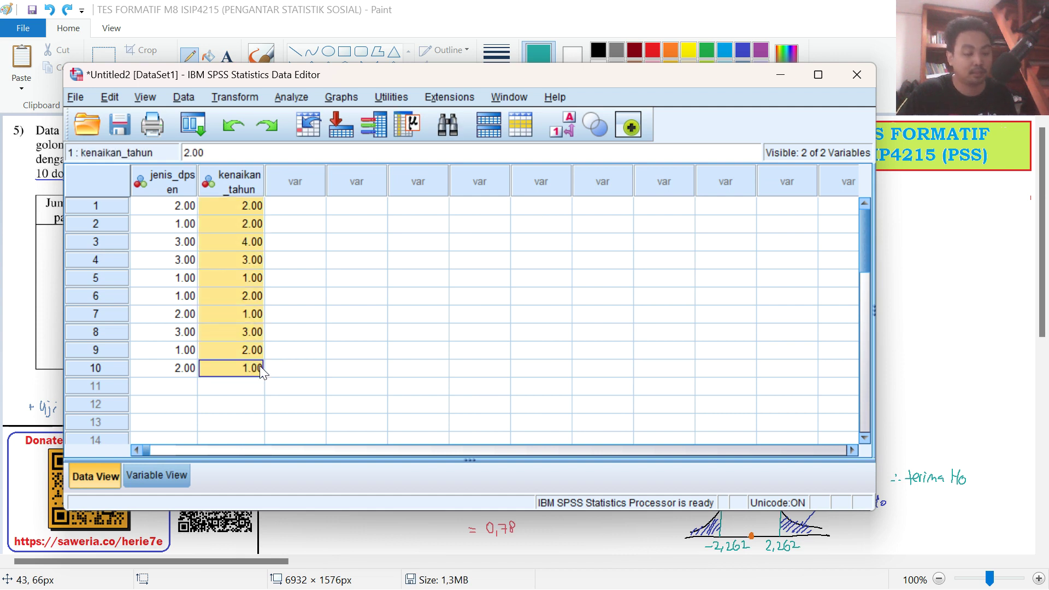
{"action": "key", "text": "Delete"}
{"action": "left_click", "coordinate": [256, 381]}
{"action": "key", "text": "ctrl+v"}
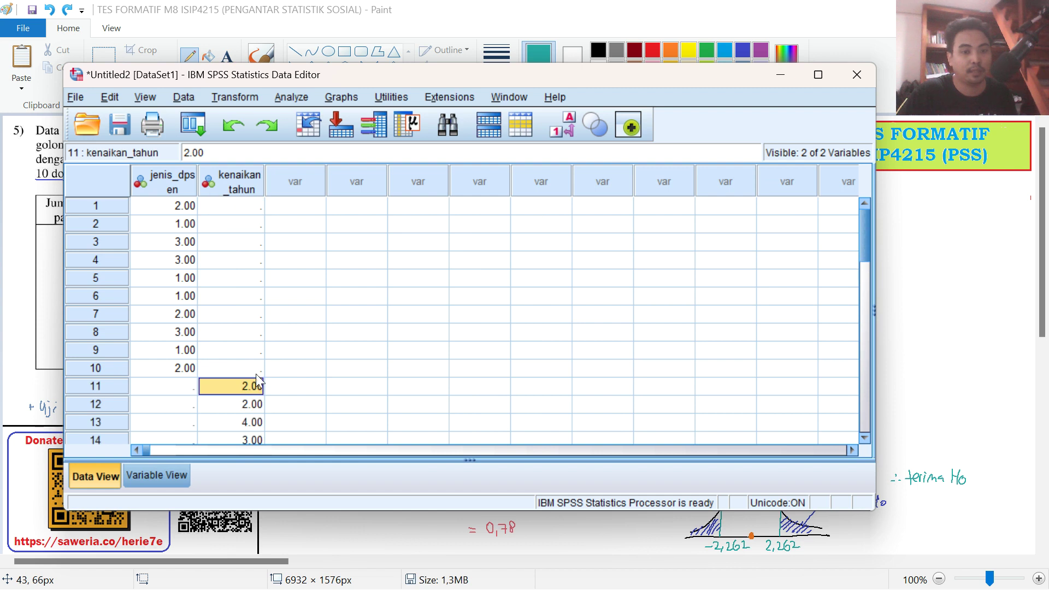
- Move the ten jenis_dpsen values into rows 1–10 of the kenaikan_tahun column
{"action": "left_click_drag", "start_coordinate": [183, 206], "coordinate": [187, 368]}
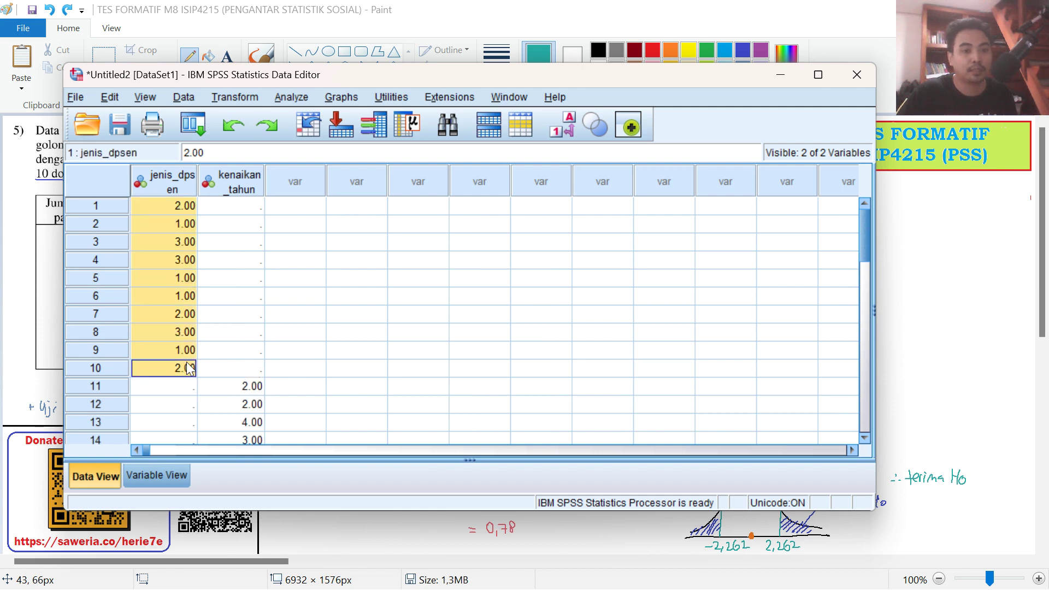
{"action": "key", "text": "ctrl+x"}
{"action": "left_click", "coordinate": [229, 206]}
{"action": "key", "text": "ctrl+v"}
- Fill the jenis_dpsen column with group codes: 1 for rows 1–10 and 2 for rows 11–20
{"action": "left_click", "coordinate": [185, 207]}
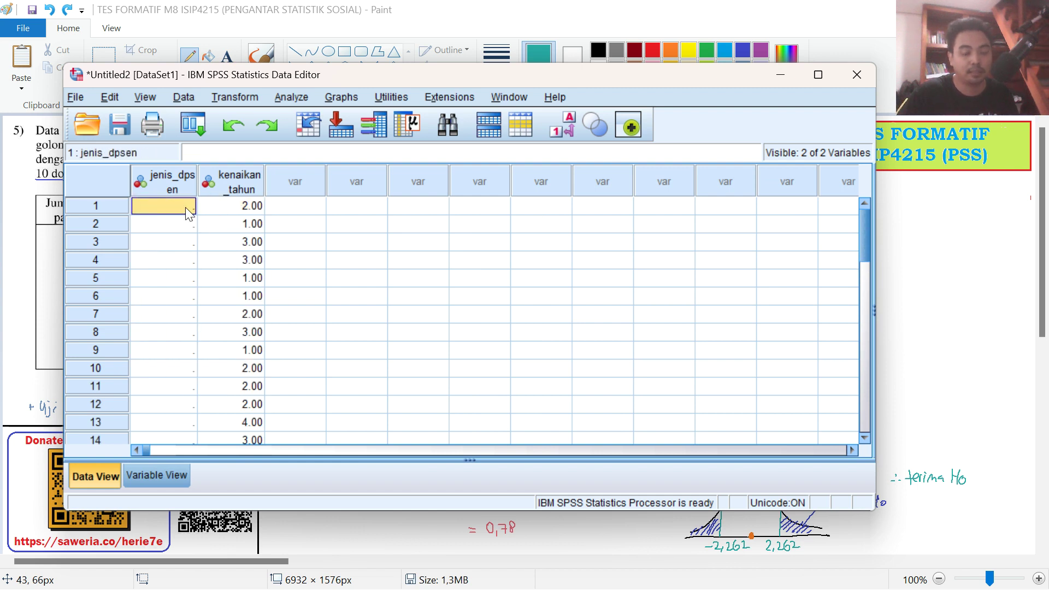
{"action": "type", "text": "1"}
{"action": "key", "text": "Return"}
{"action": "type", "text": "1"}
{"action": "key", "text": "Return"}
{"action": "type", "text": "1"}
{"action": "key", "text": "Return"}
{"action": "type", "text": "1"}
{"action": "key", "text": "Return"}
{"action": "type", "text": "1"}
{"action": "key", "text": "Return"}
{"action": "type", "text": "1"}
{"action": "key", "text": "Return"}
{"action": "type", "text": "1"}
{"action": "key", "text": "Return"}
{"action": "type", "text": "1 1"}
{"action": "key", "text": "Return"}
{"action": "type", "text": "1"}
{"action": "key", "text": "Return"}
{"action": "type", "text": "2"}
{"action": "key", "text": "Return"}
{"action": "type", "text": "2"}
{"action": "key", "text": "Return"}
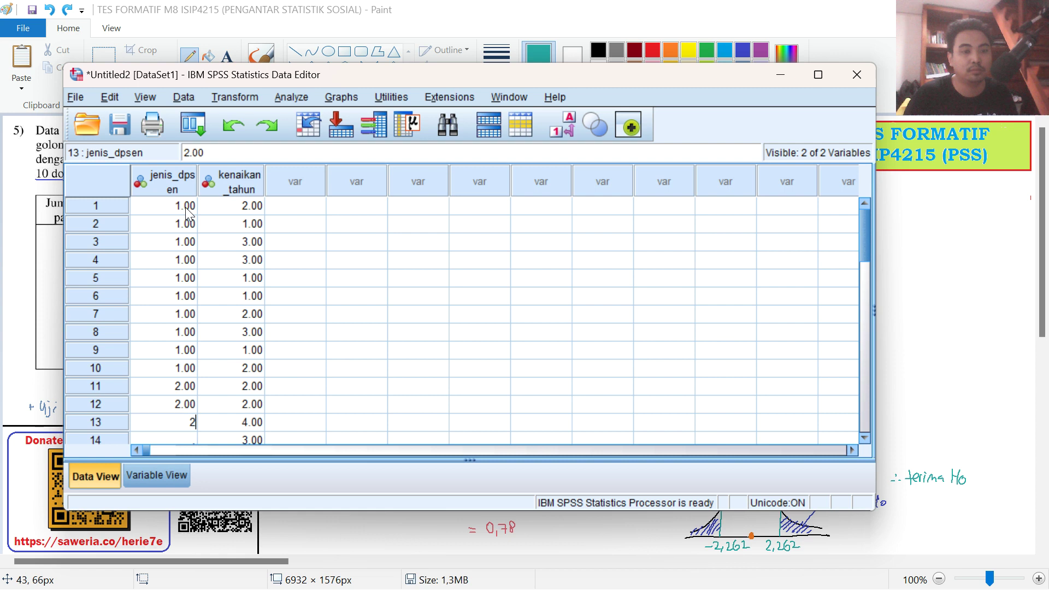
{"action": "type", "text": "2 2 2 2 2 2 2"}
{"action": "key", "text": "Return"}
{"action": "type", "text": "2"}
{"action": "key", "text": "Return"}
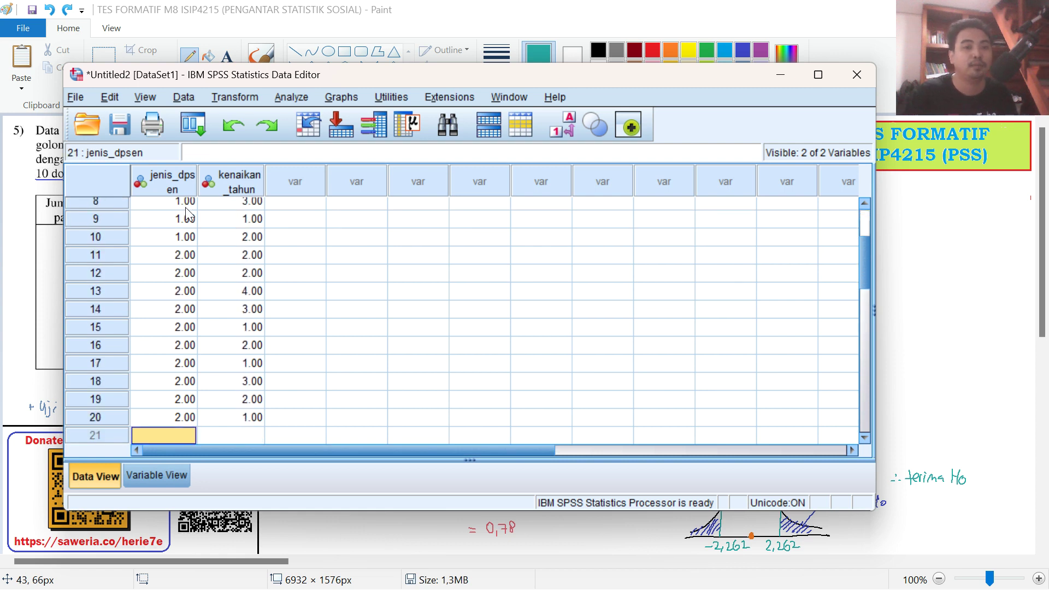
- Start an Independent-Samples T Test with kenaikan_tahun as the test variable
{"action": "left_click", "coordinate": [299, 96]}
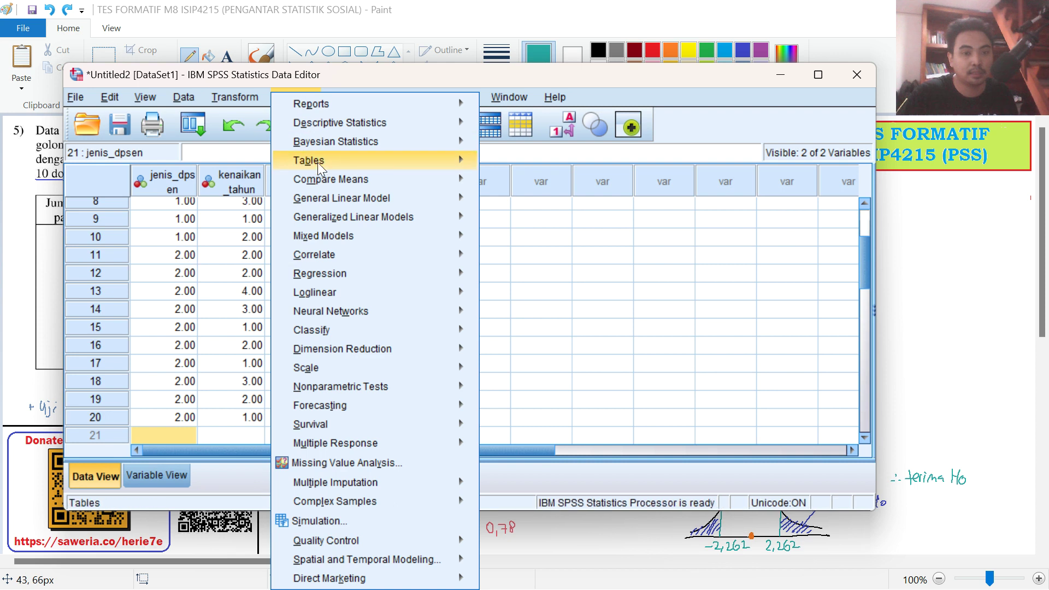
{"action": "mouse_move", "coordinate": [325, 178]}
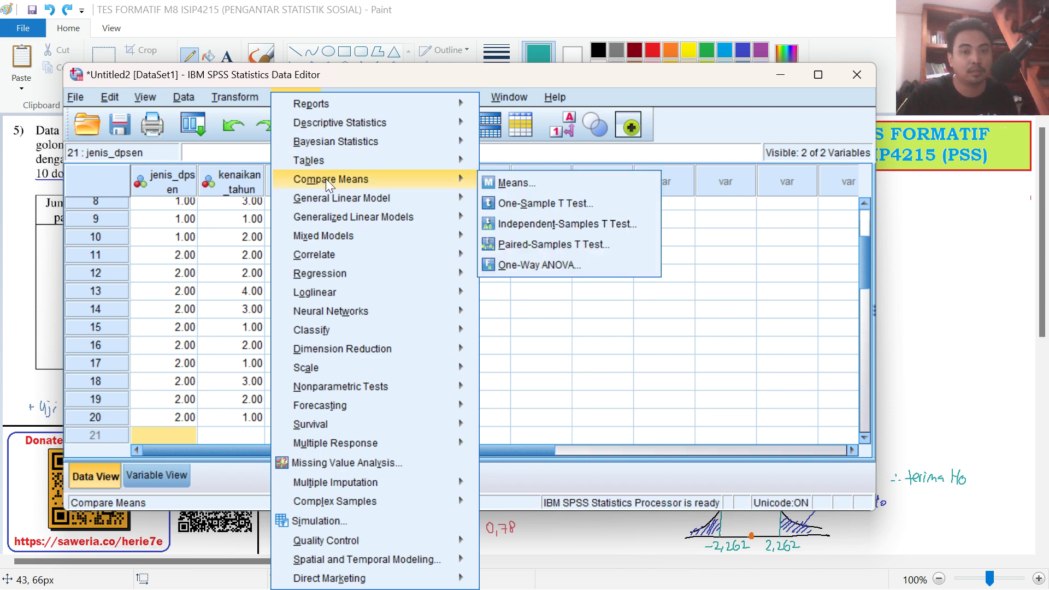
{"action": "left_click", "coordinate": [520, 224]}
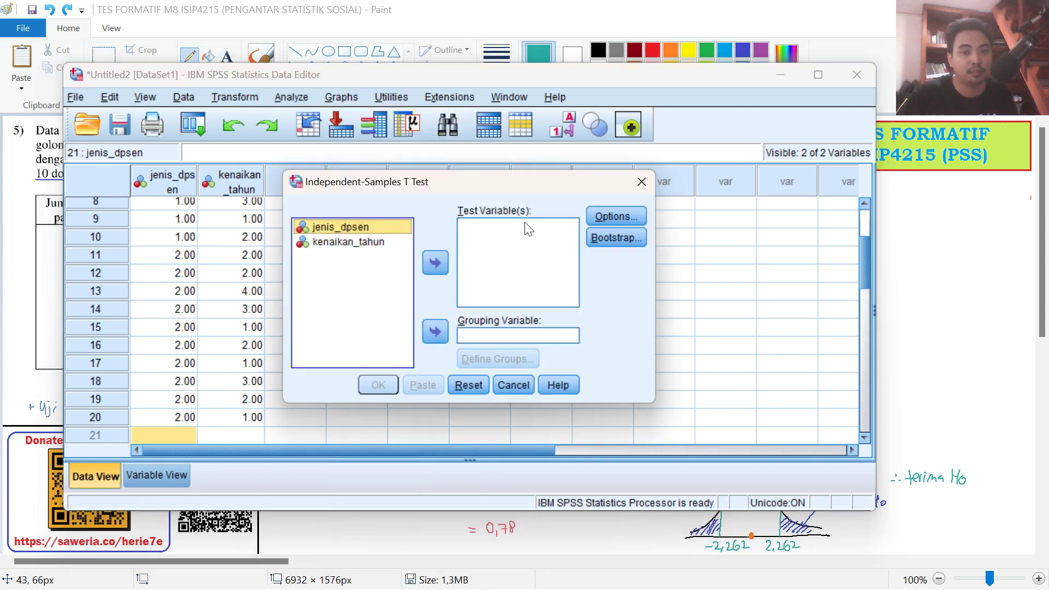
{"action": "left_click", "coordinate": [371, 243]}
{"action": "left_click", "coordinate": [438, 263]}
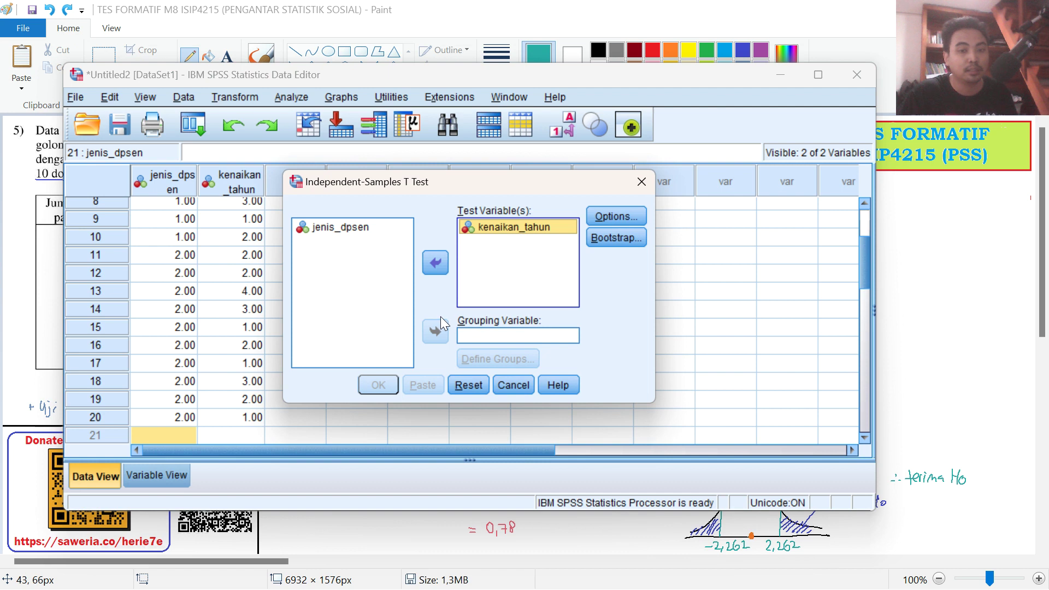
- Set jenis_dpsen as the grouping variable, with specified values 1 for Group 1 and 2 for Group 2
{"action": "left_click", "coordinate": [487, 335]}
{"action": "left_click", "coordinate": [354, 226]}
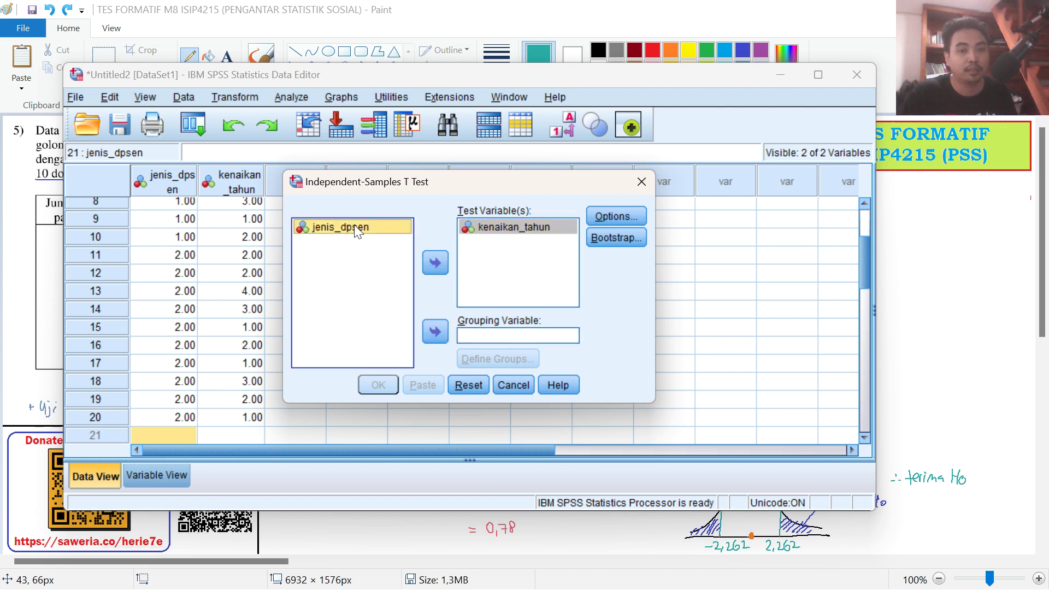
{"action": "left_click", "coordinate": [435, 331]}
{"action": "left_click", "coordinate": [520, 360]}
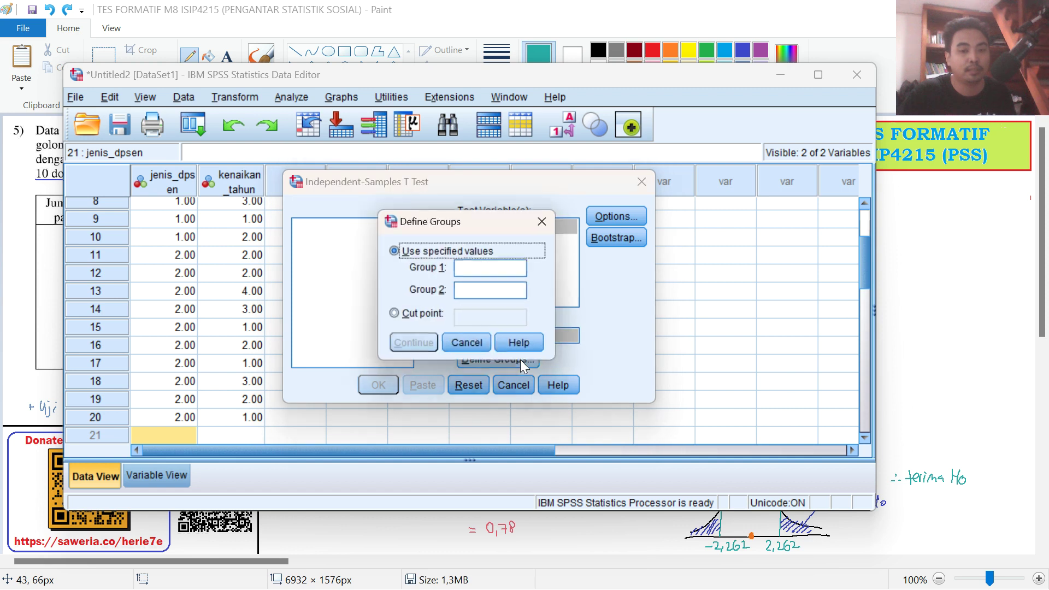
{"action": "left_click", "coordinate": [463, 271]}
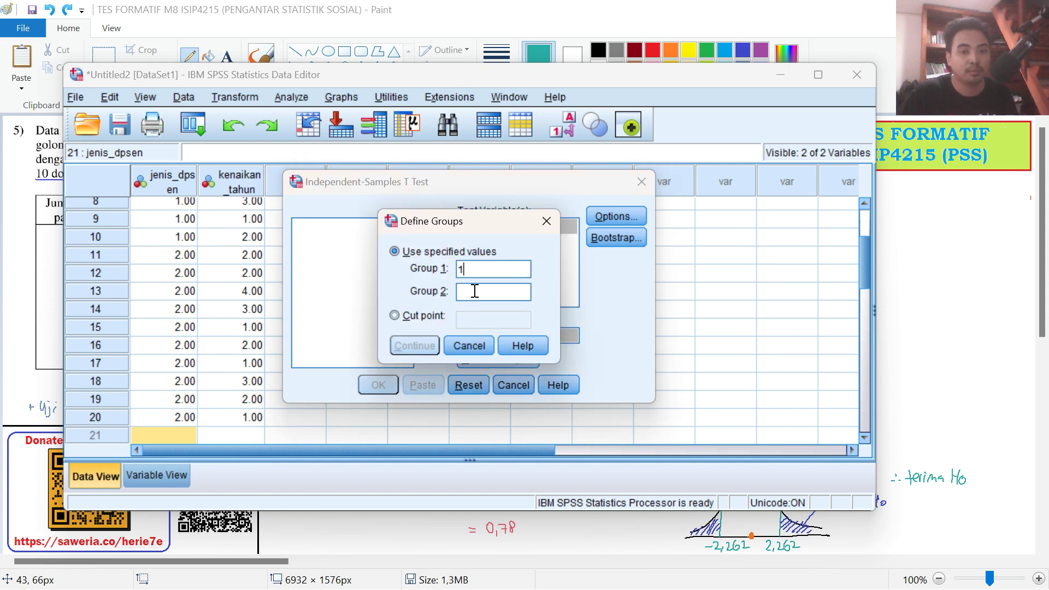
{"action": "type", "text": "2"}
{"action": "left_click", "coordinate": [414, 346]}
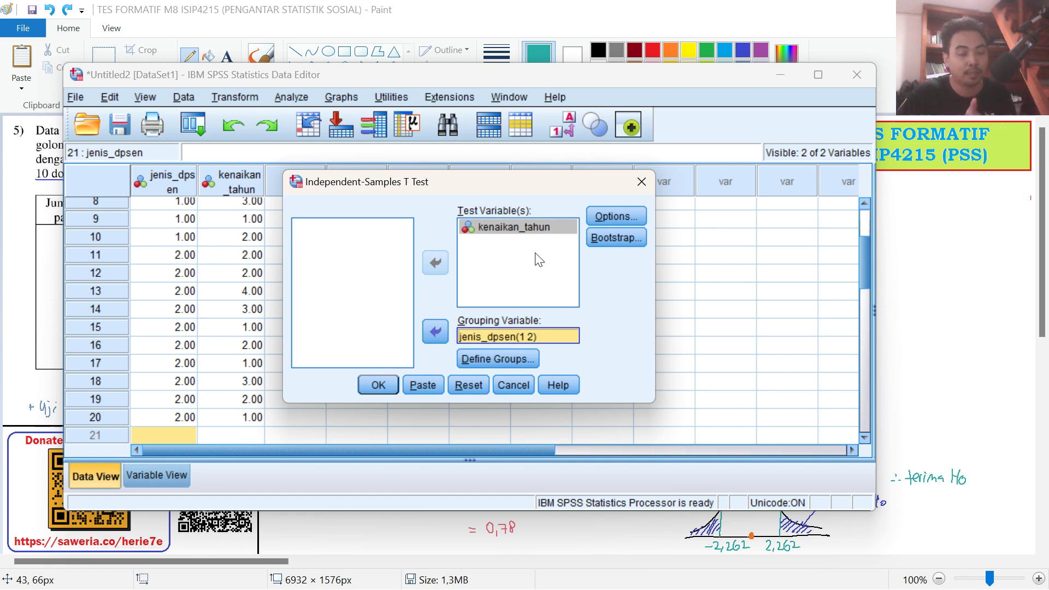
- Review the test's confidence interval option without changing it, and run the Independent-Samples T Test
{"action": "left_click", "coordinate": [589, 218]}
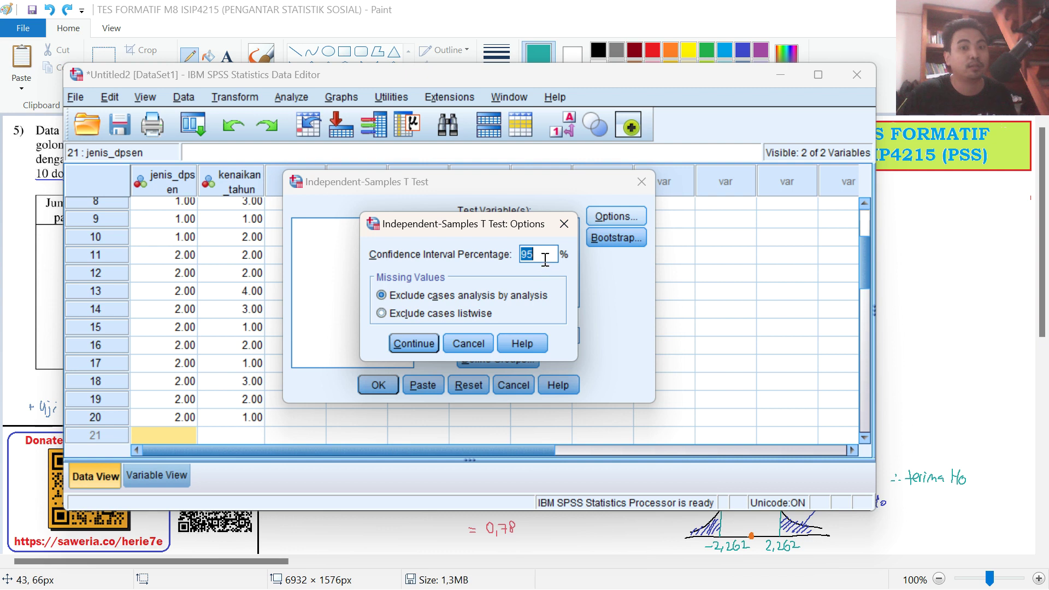
{"action": "left_click", "coordinate": [564, 224]}
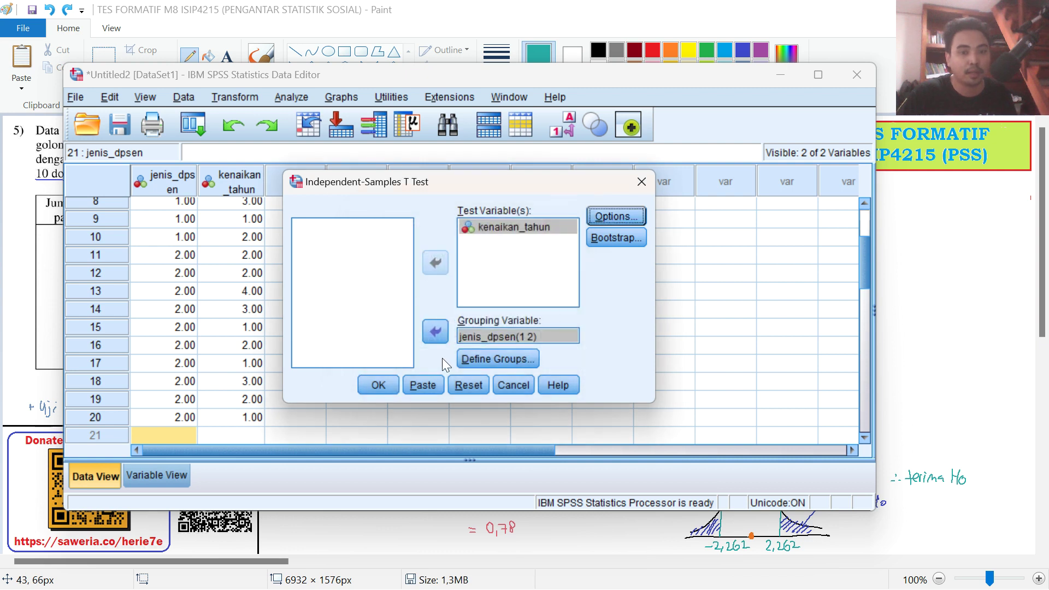
{"action": "left_click", "coordinate": [391, 377]}
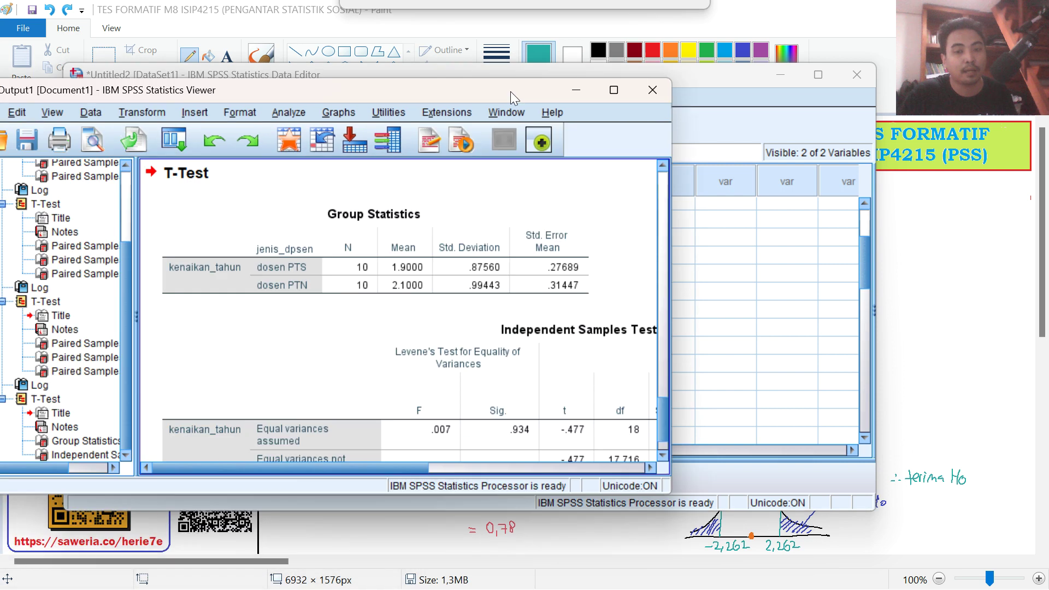
- Examine the Group Statistics and the Levene's test, t, df and two-tailed significance columns of the Independent Samples Test table
{"action": "left_click_drag", "start_coordinate": [510, 90], "coordinate": [683, 90]}
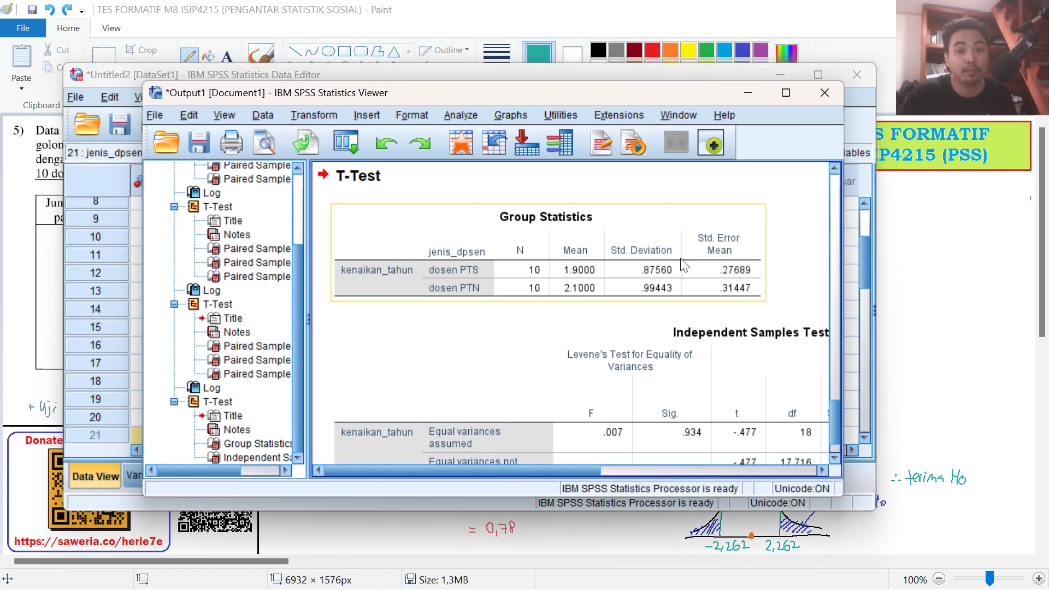
{"action": "scroll", "coordinate": [606, 369], "scroll_direction": "down", "scroll_amount": 2}
{"action": "left_click_drag", "start_coordinate": [513, 471], "coordinate": [536, 466]}
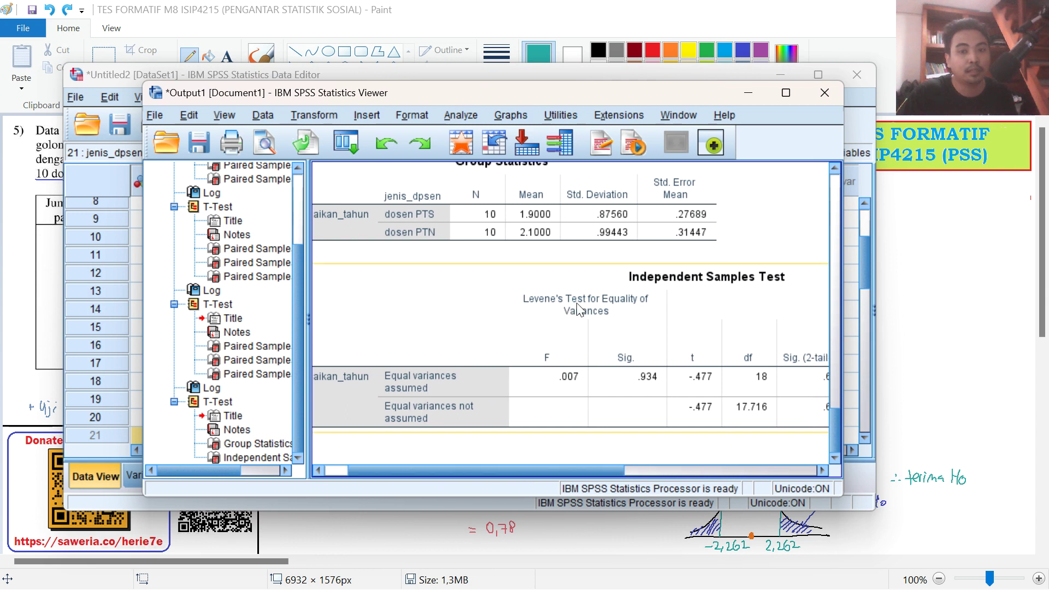
{"action": "left_click_drag", "start_coordinate": [543, 467], "coordinate": [583, 461]}
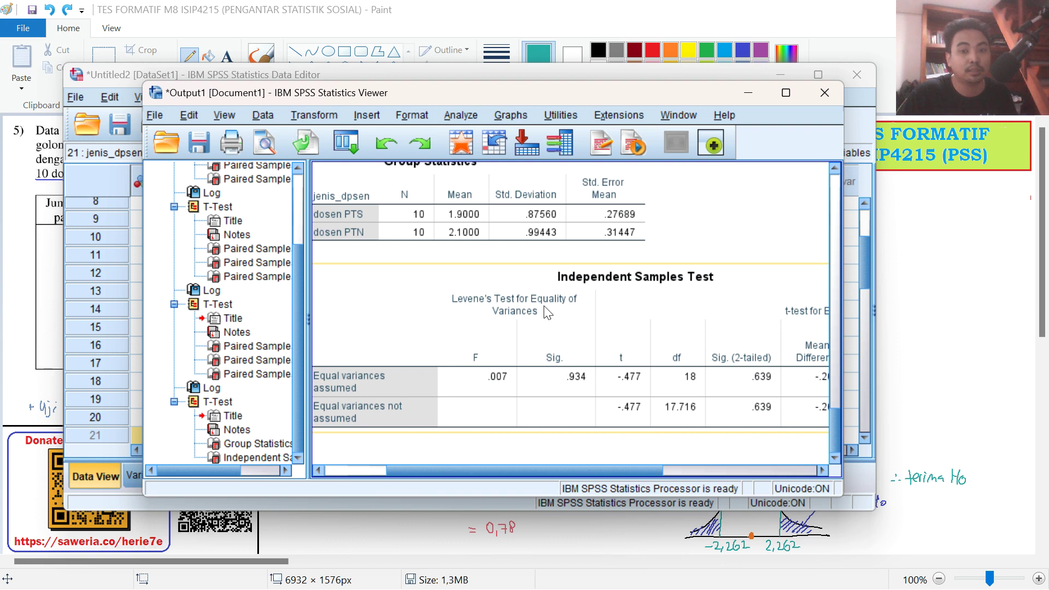
{"action": "left_click_drag", "start_coordinate": [543, 468], "coordinate": [667, 383]}
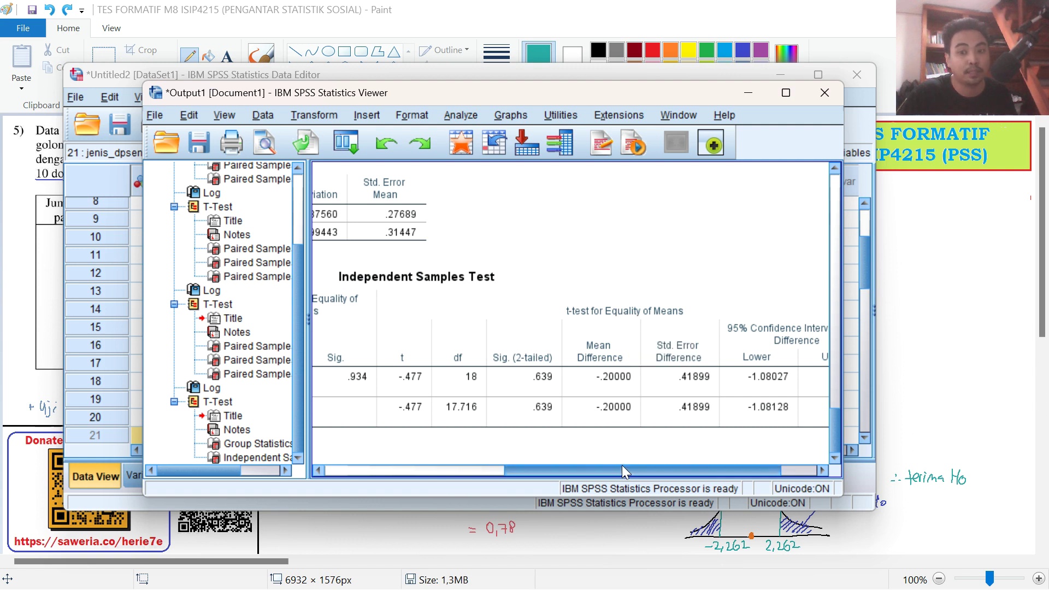
- Examine the mean difference, standard error and confidence interval columns of the Independent Samples Test table alongside the Levene's test columns
{"action": "scroll", "coordinate": [622, 465], "scroll_direction": "right", "scroll_amount": 3}
{"action": "scroll", "coordinate": [683, 449], "scroll_direction": "left", "scroll_amount": 4}
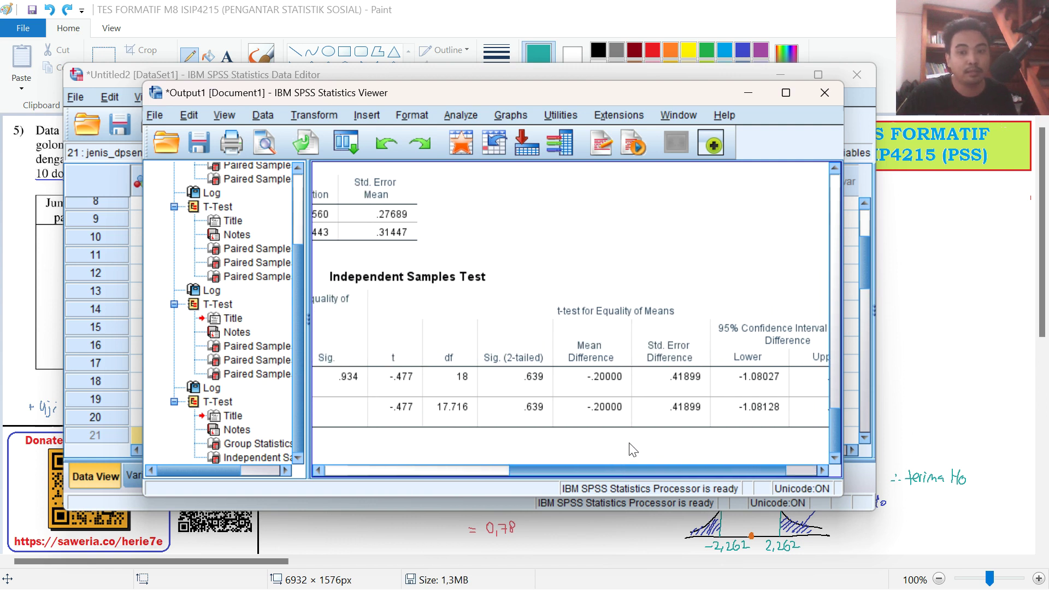
{"action": "scroll", "coordinate": [572, 449], "scroll_direction": "left", "scroll_amount": 5}
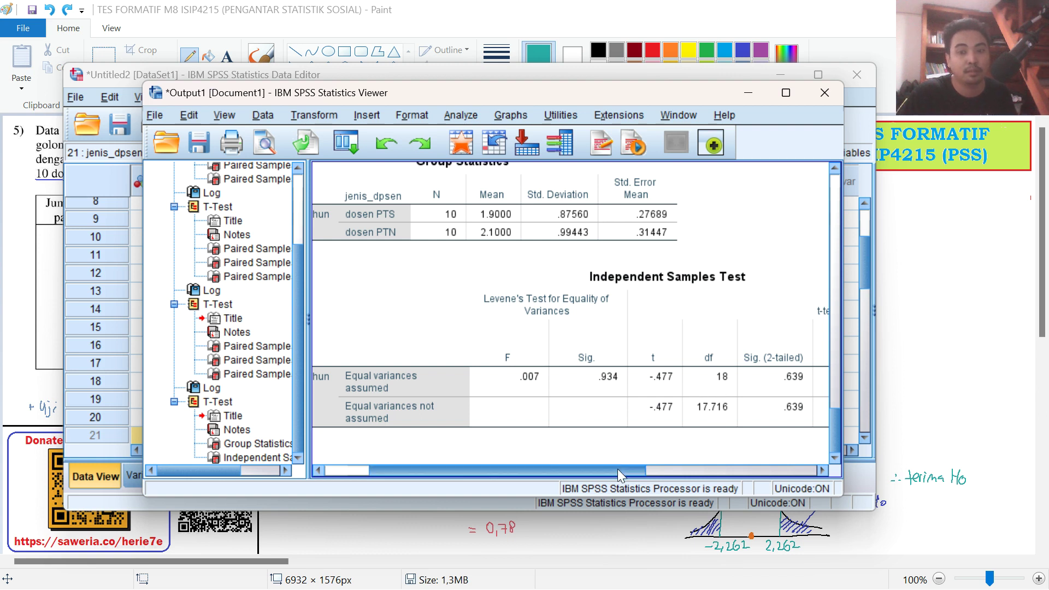
{"action": "left_click_drag", "start_coordinate": [617, 468], "coordinate": [611, 467]}
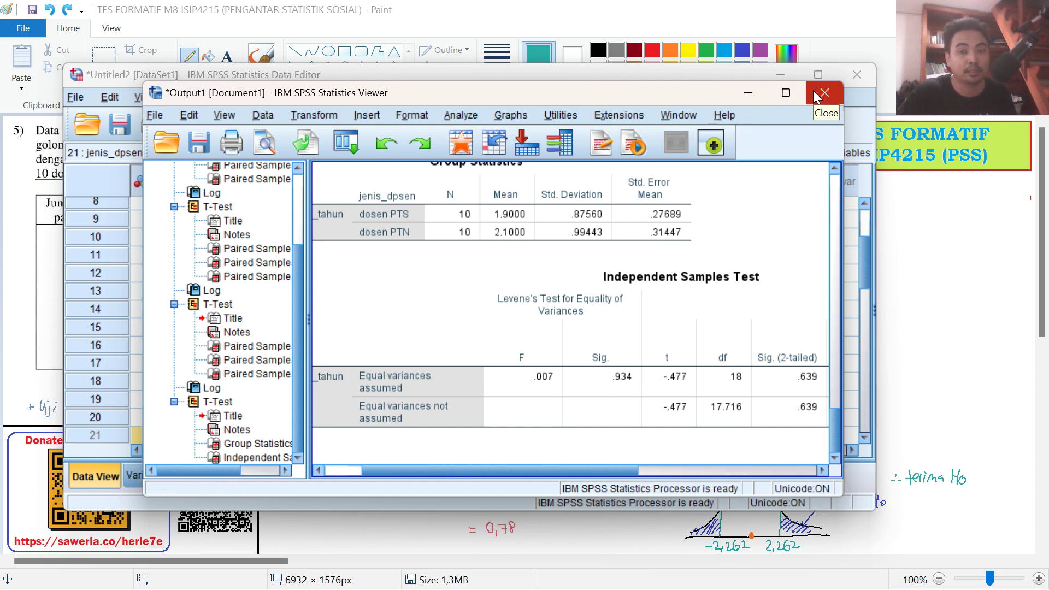
- Clear the SPSS output and data windows away to reveal the handwritten paired T test solution in Paint
{"action": "left_click_drag", "start_coordinate": [629, 98], "coordinate": [444, 143]}
{"action": "left_click", "coordinate": [564, 138]}
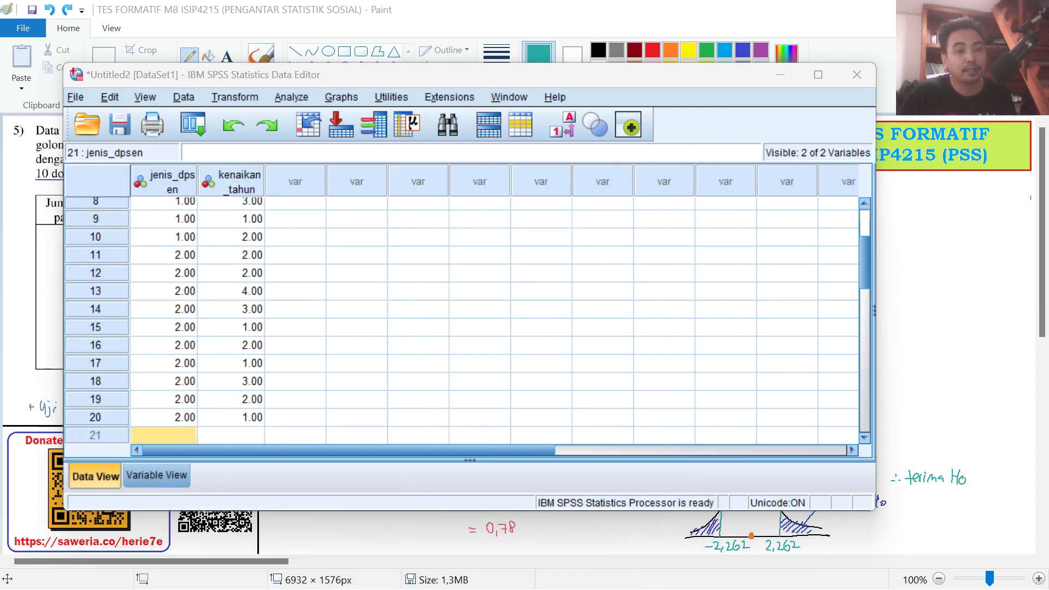
{"action": "mouse_move", "coordinate": [391, 77]}
{"action": "left_mouse_down"}
{"action": "mouse_move", "coordinate": [119, 112]}
{"action": "mouse_move", "coordinate": [0, 111]}
{"action": "left_mouse_up"}
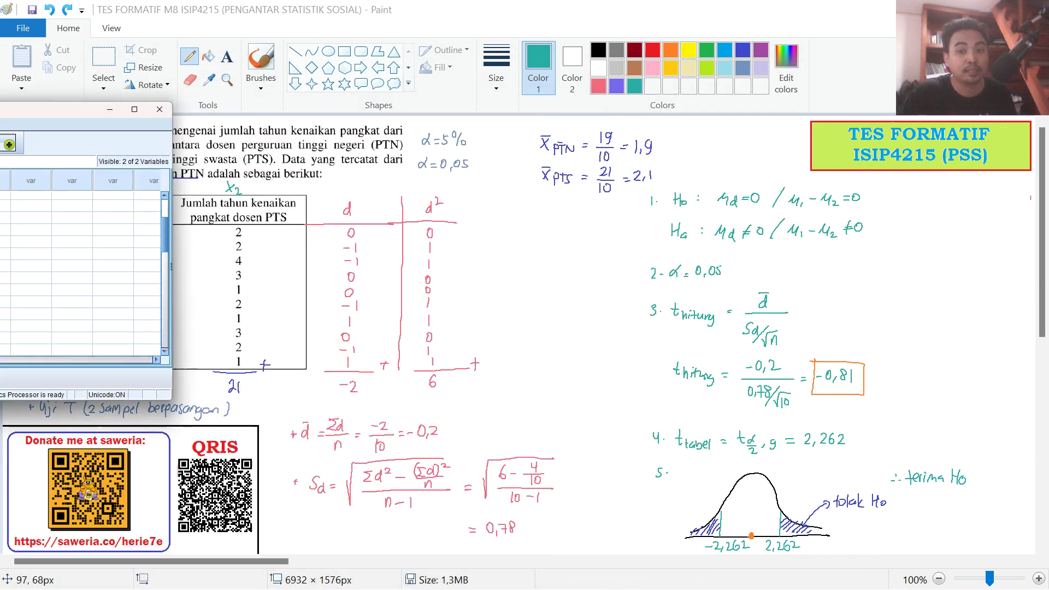
{"action": "left_click", "coordinate": [110, 110]}
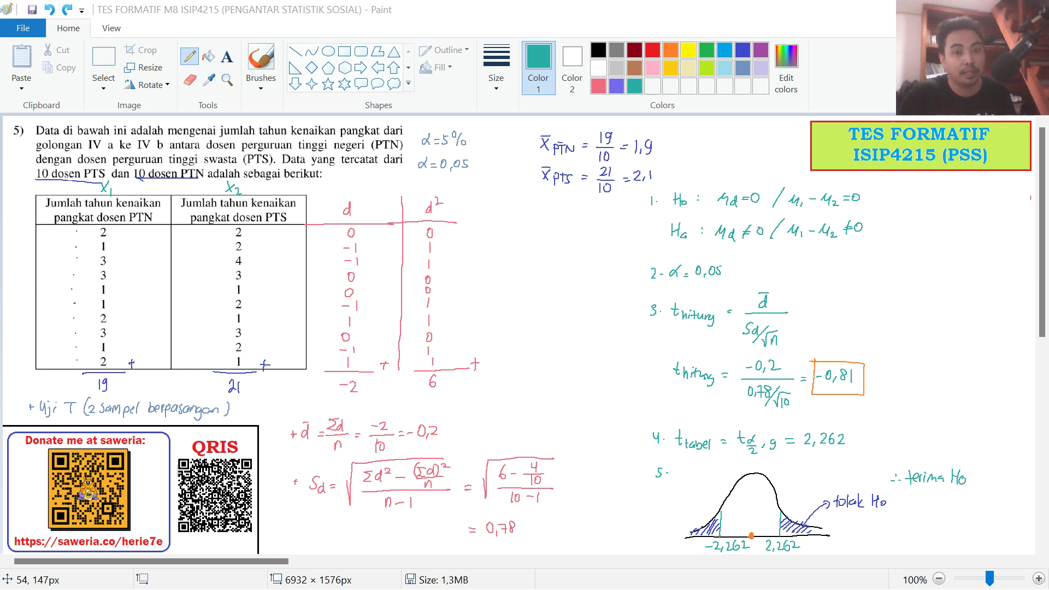
- Switch to the browser, bring up the Module 8 reader at pages 10-11 and maximize the window
{"action": "key", "text": "alt+Tab"}
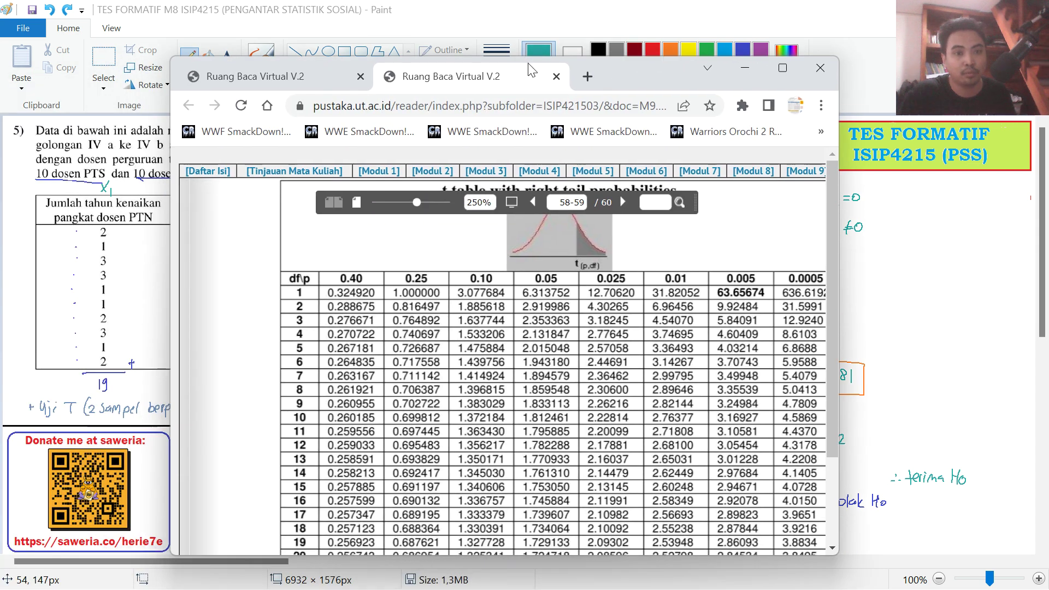
{"action": "left_click", "coordinate": [257, 76]}
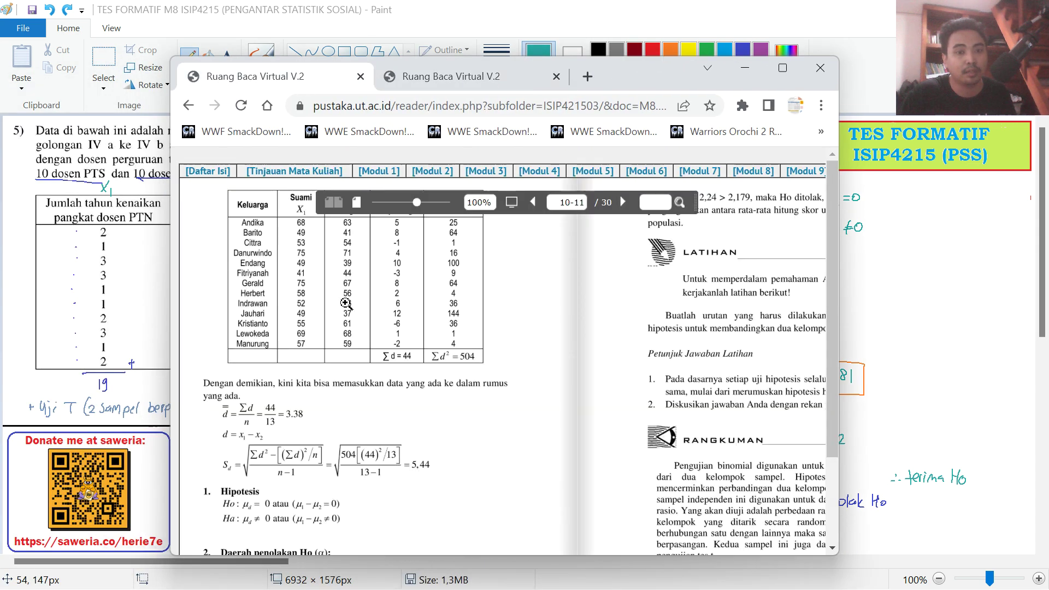
{"action": "left_click", "coordinate": [345, 303]}
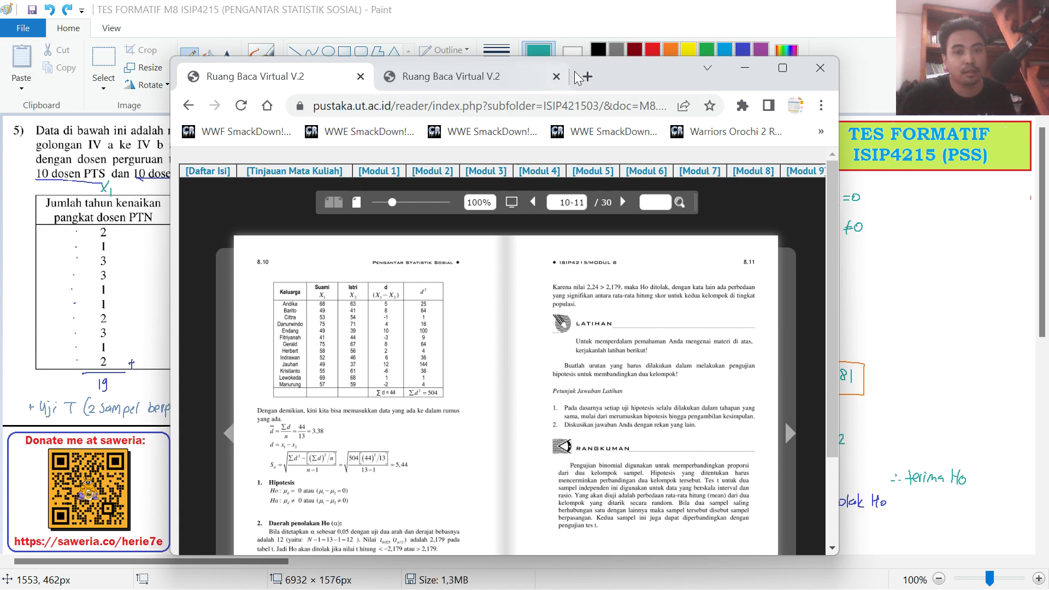
{"action": "double_click", "coordinate": [624, 76]}
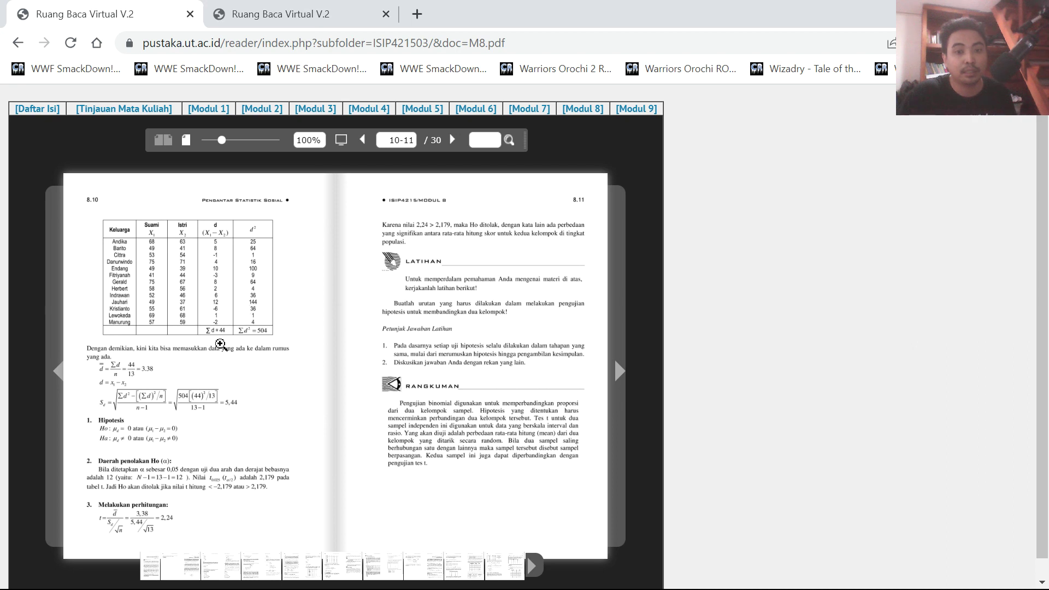
- Read the module's section on the t test for two paired samples, its formulas and the ayah and ibu example data on pages 8-9
{"action": "left_click", "coordinate": [145, 352]}
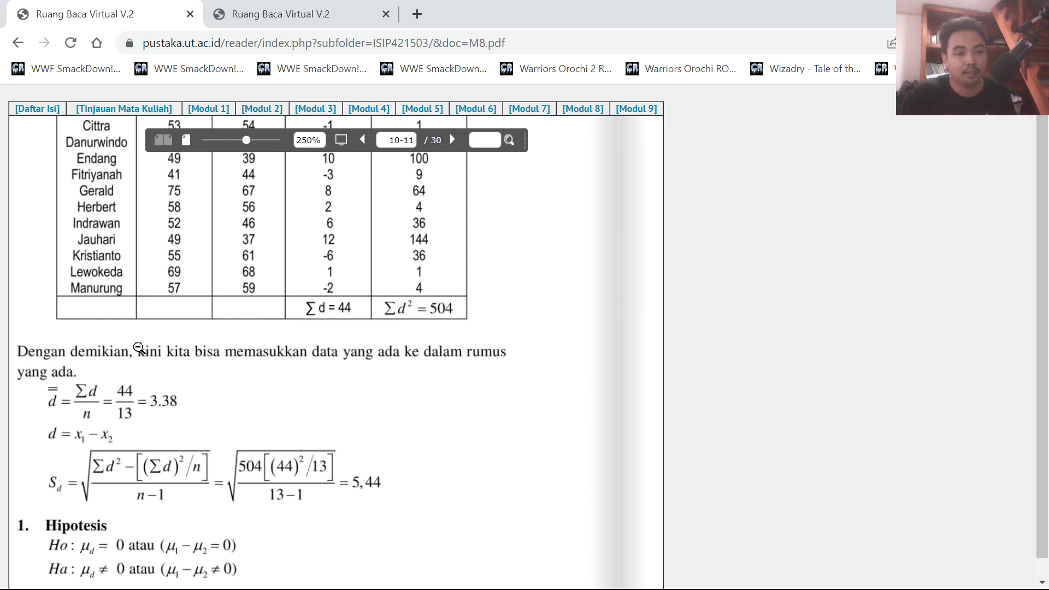
{"action": "left_click", "coordinate": [142, 364]}
{"action": "key", "text": "Left"}
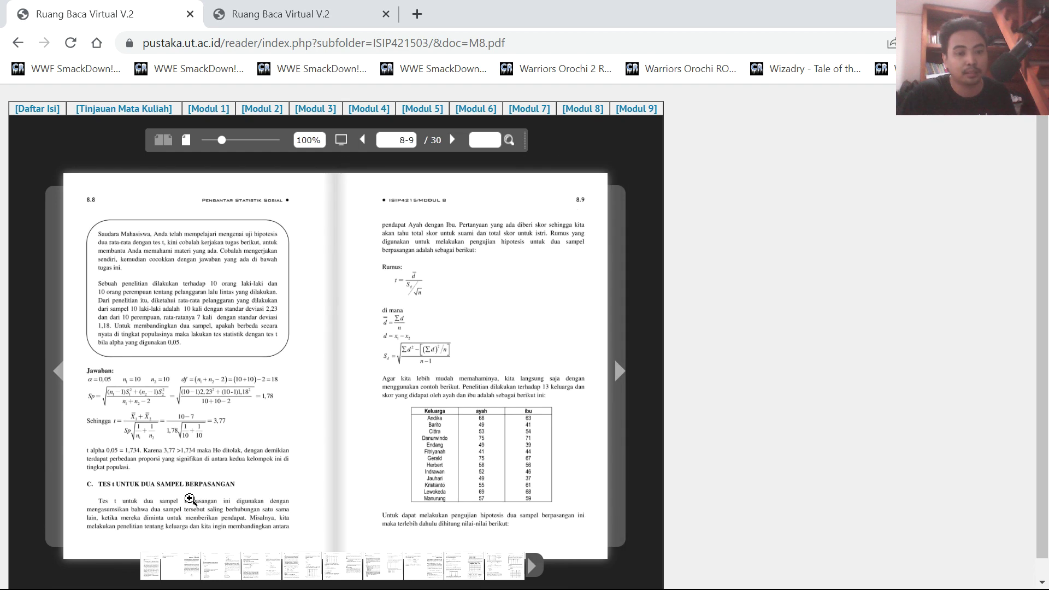
{"action": "left_click", "coordinate": [199, 501]}
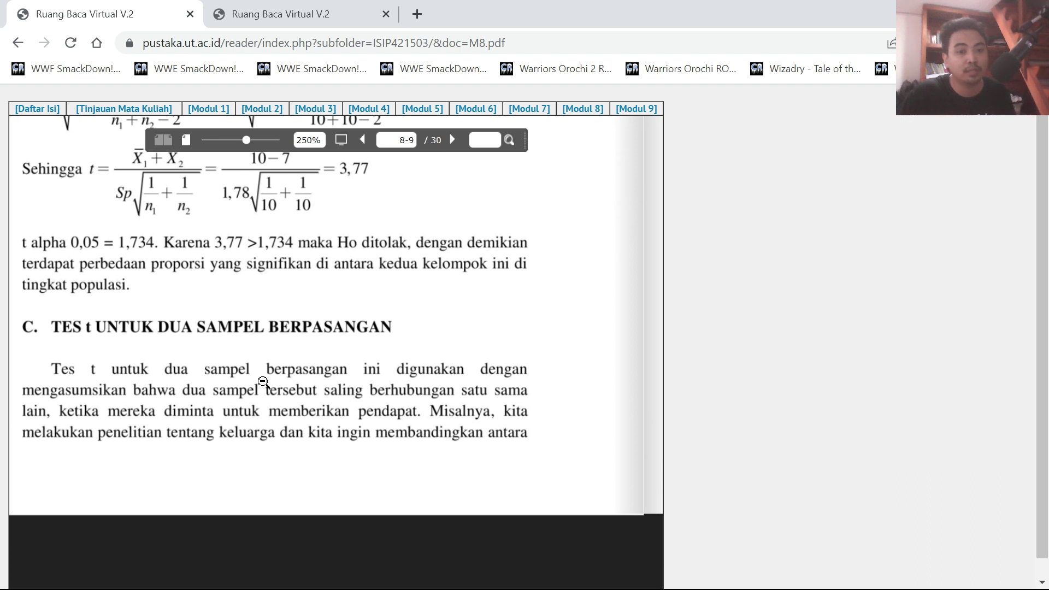
{"action": "left_click", "coordinate": [344, 393]}
{"action": "left_click", "coordinate": [341, 389]}
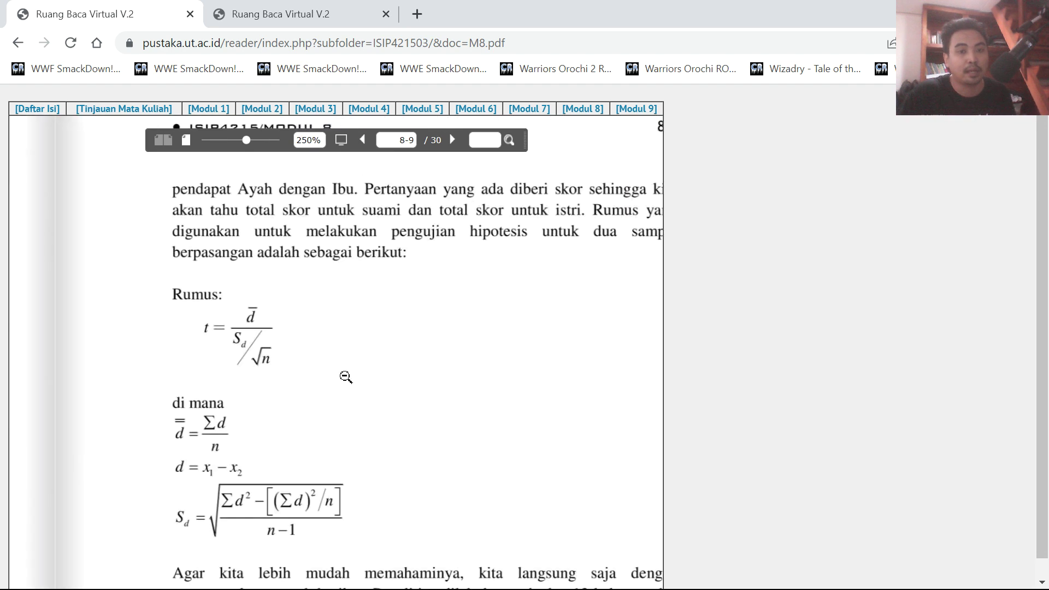
{"action": "scroll", "coordinate": [325, 394], "scroll_direction": "down", "scroll_amount": 6}
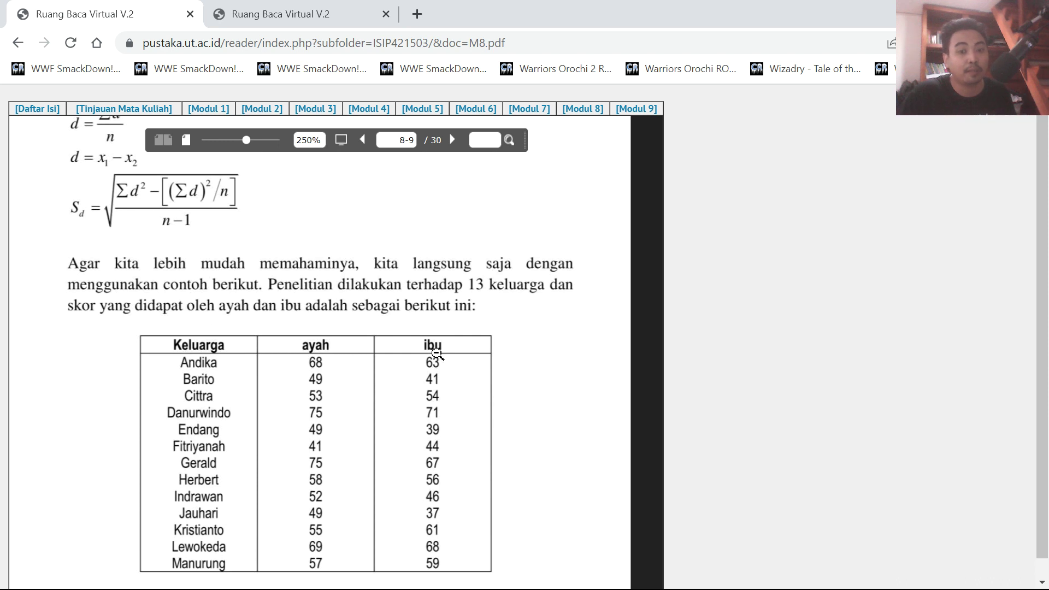
{"action": "scroll", "coordinate": [359, 395], "scroll_direction": "down", "scroll_amount": 3}
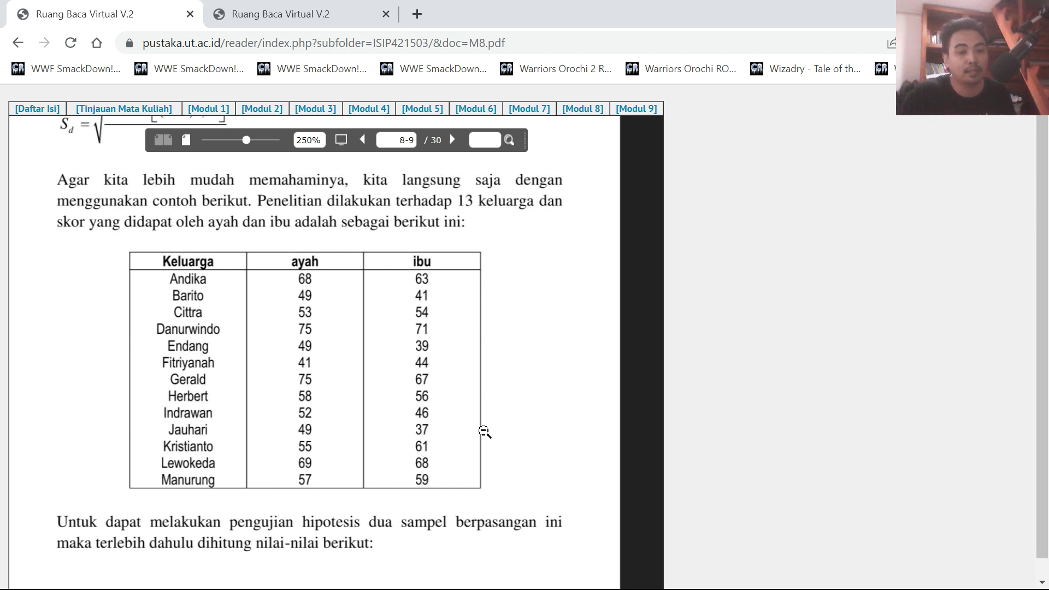
- Review the worked paired-sample calculation on pages 10-11 of Module 8, comparing it with the preceding pages
{"action": "left_click", "coordinate": [498, 405]}
{"action": "left_click", "coordinate": [619, 373]}
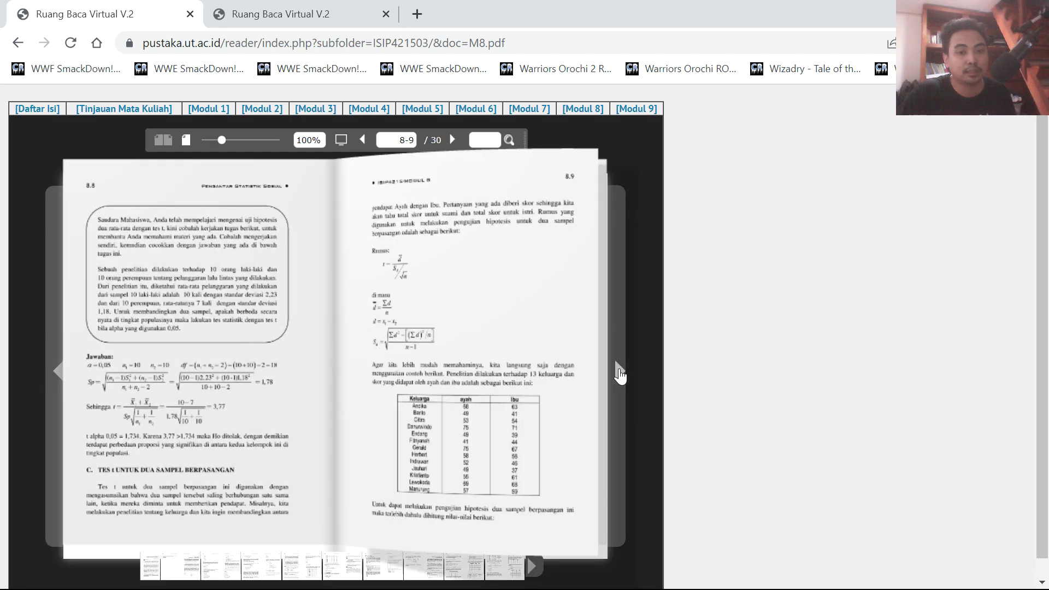
{"action": "left_click", "coordinate": [169, 385]}
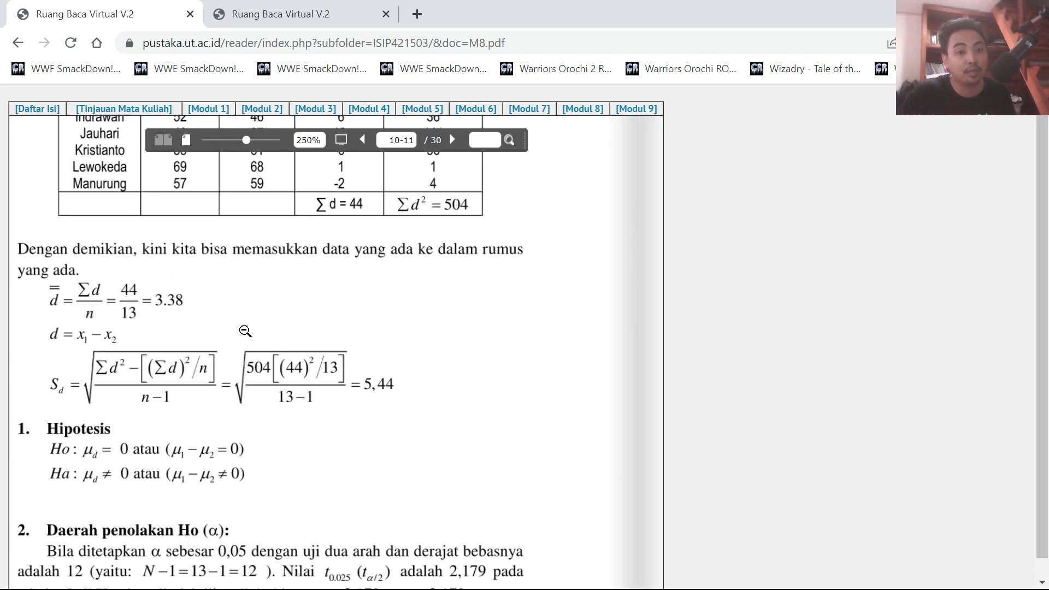
{"action": "left_click", "coordinate": [188, 283]}
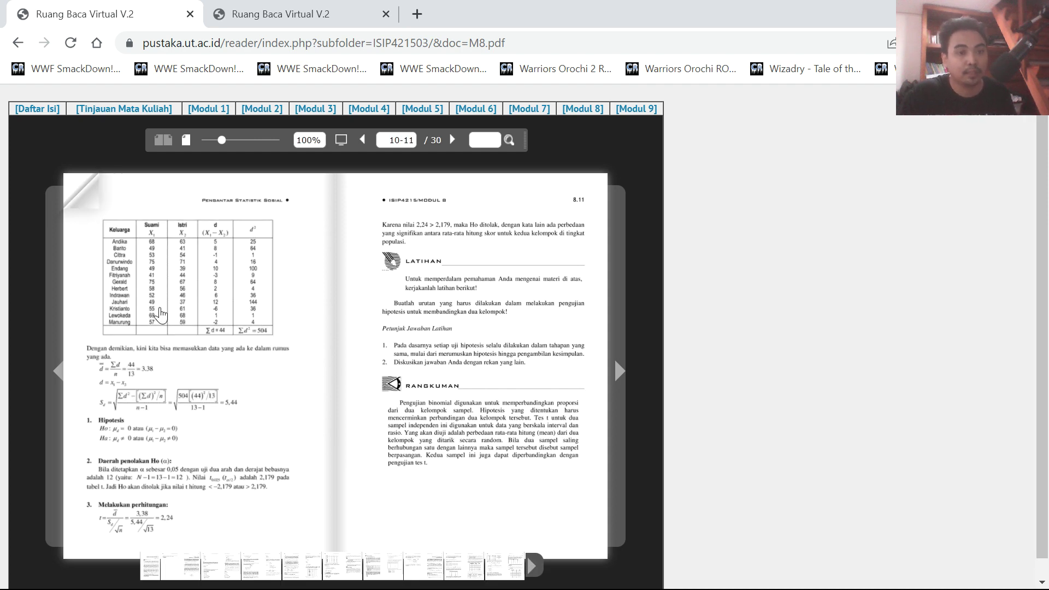
{"action": "left_click", "coordinate": [82, 191]}
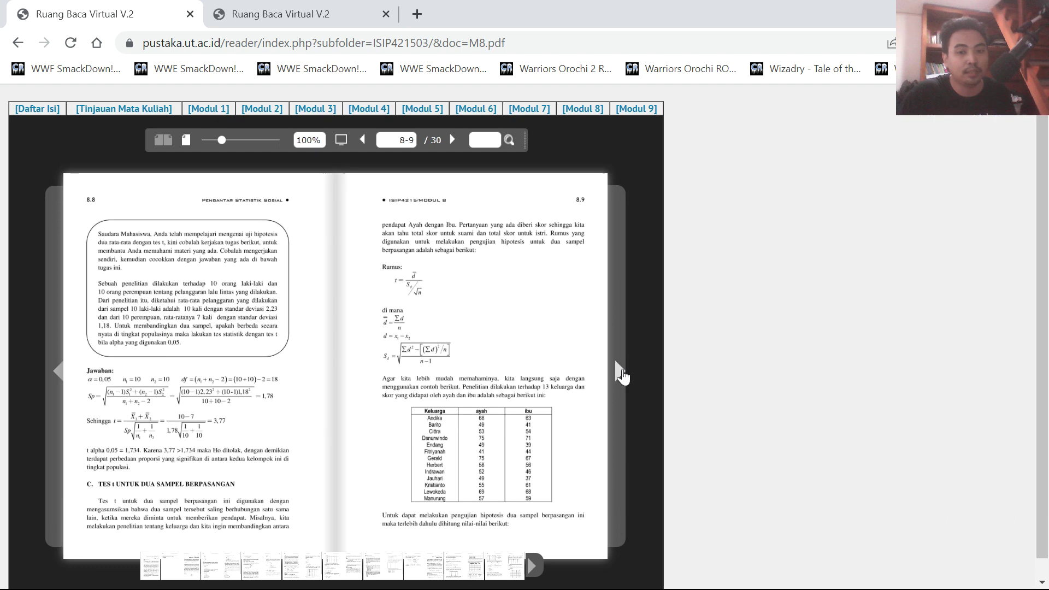
{"action": "left_click", "coordinate": [618, 373]}
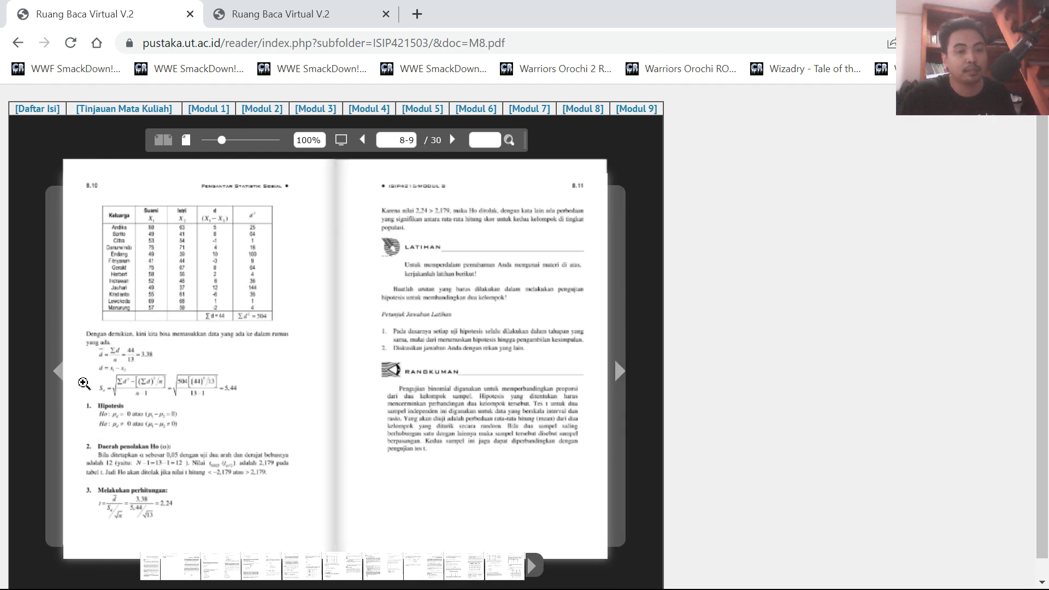
- Switch to the SPSS Data Editor and delete all cases of jenis_dpsen and kenaikan_tahun
{"action": "key", "text": "alt+Tab"}
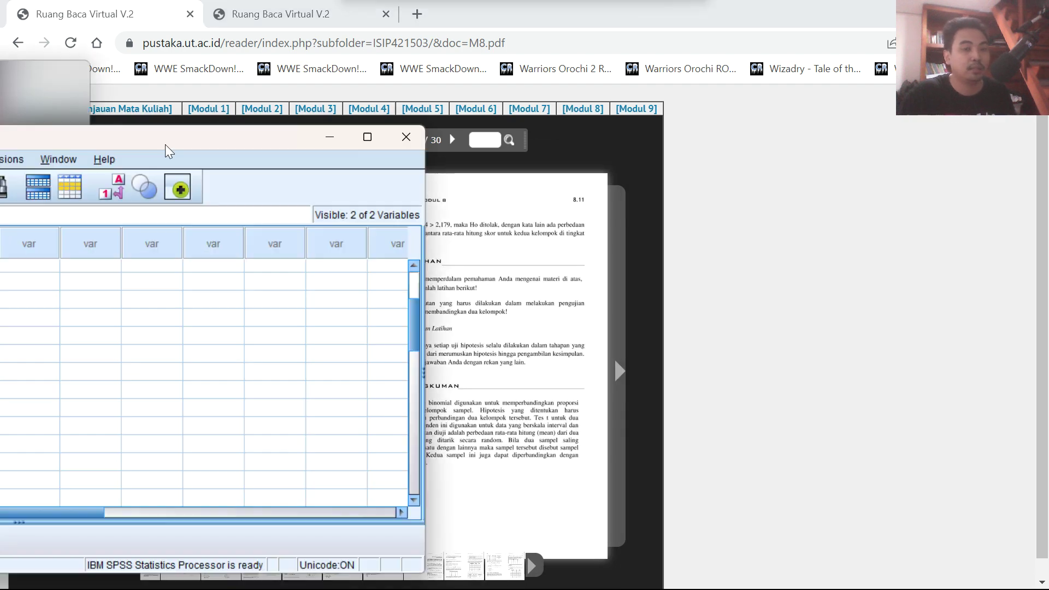
{"action": "left_click_drag", "start_coordinate": [587, 82], "coordinate": [671, 96]}
{"action": "left_click", "coordinate": [345, 319]}
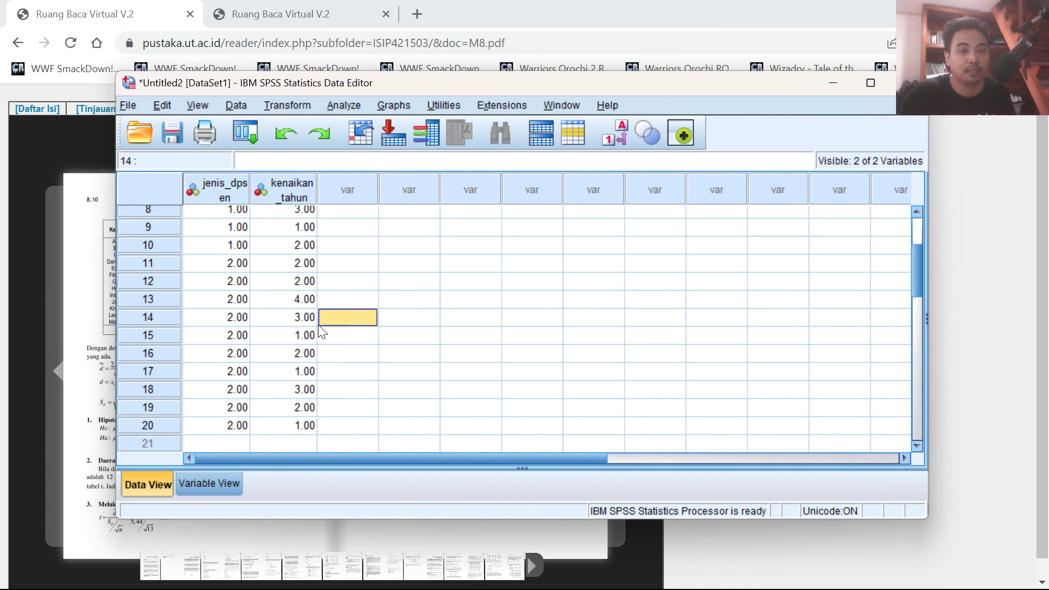
{"action": "left_click", "coordinate": [288, 323]}
{"action": "left_click_drag", "start_coordinate": [297, 429], "coordinate": [198, 162]}
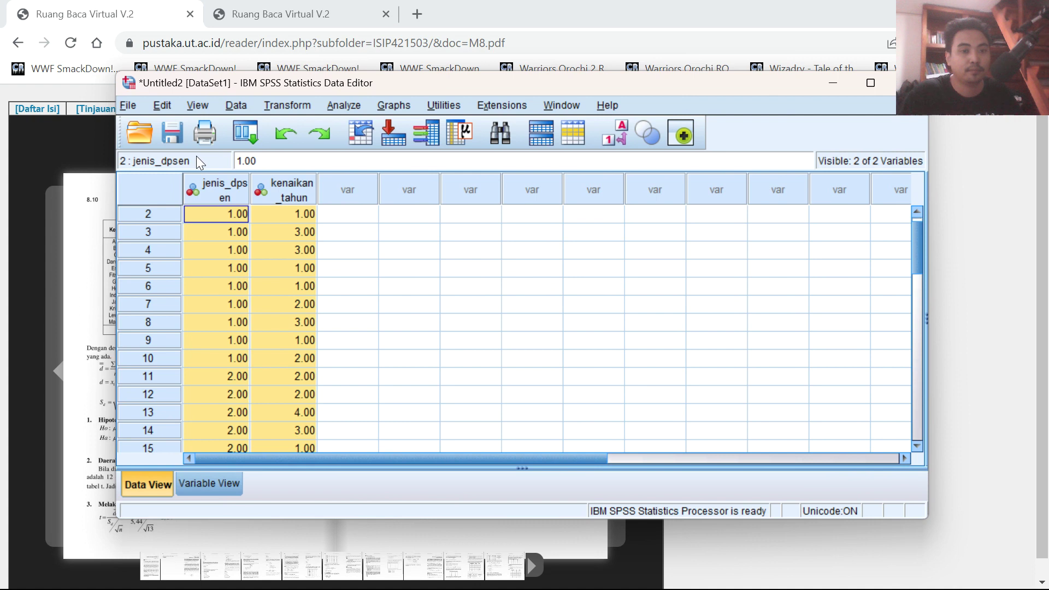
{"action": "key", "text": "Delete"}
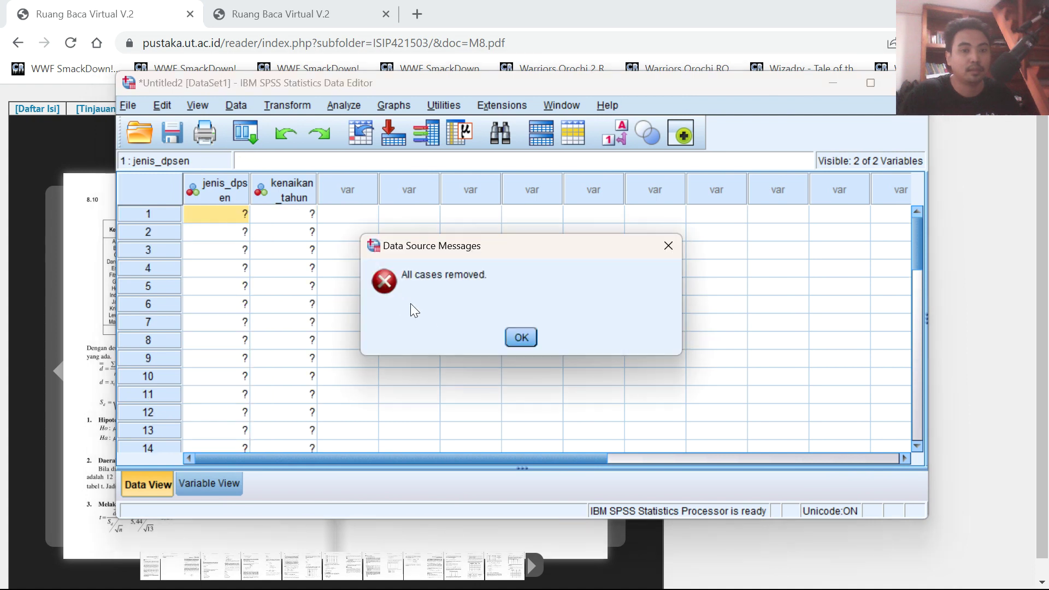
{"action": "left_click", "coordinate": [505, 337]}
- Rename the first variable as ayah and the second variable as ibu
{"action": "left_click", "coordinate": [209, 484]}
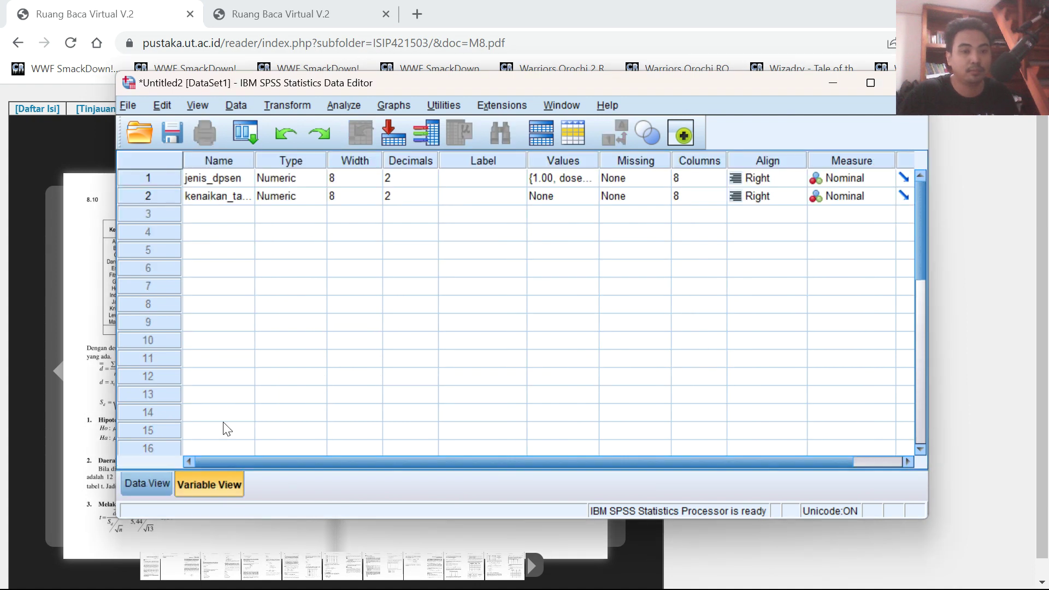
{"action": "left_click", "coordinate": [227, 184]}
{"action": "type", "text": "ayah"}
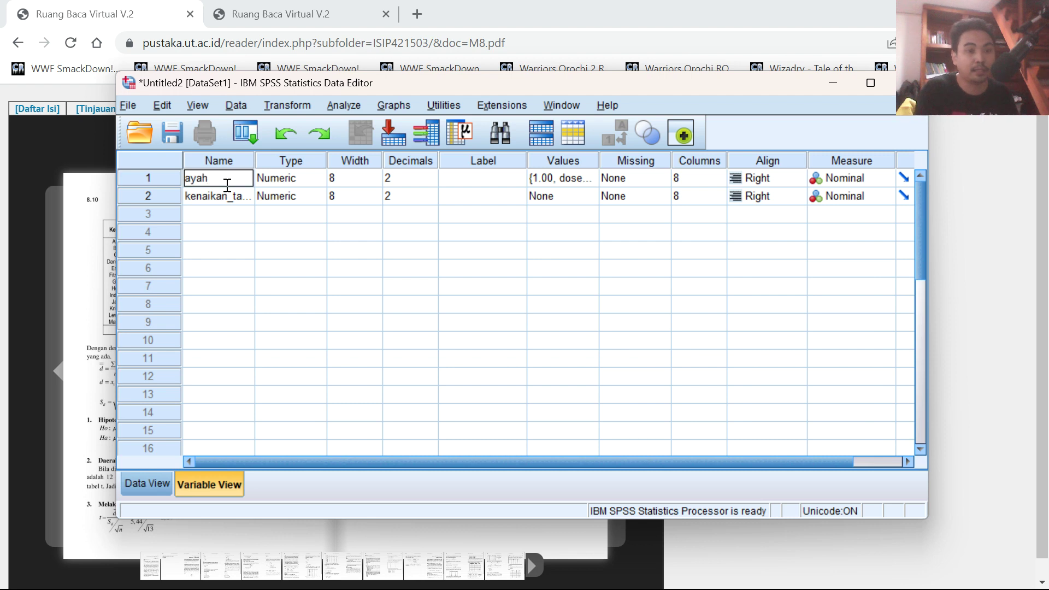
{"action": "left_click", "coordinate": [233, 194]}
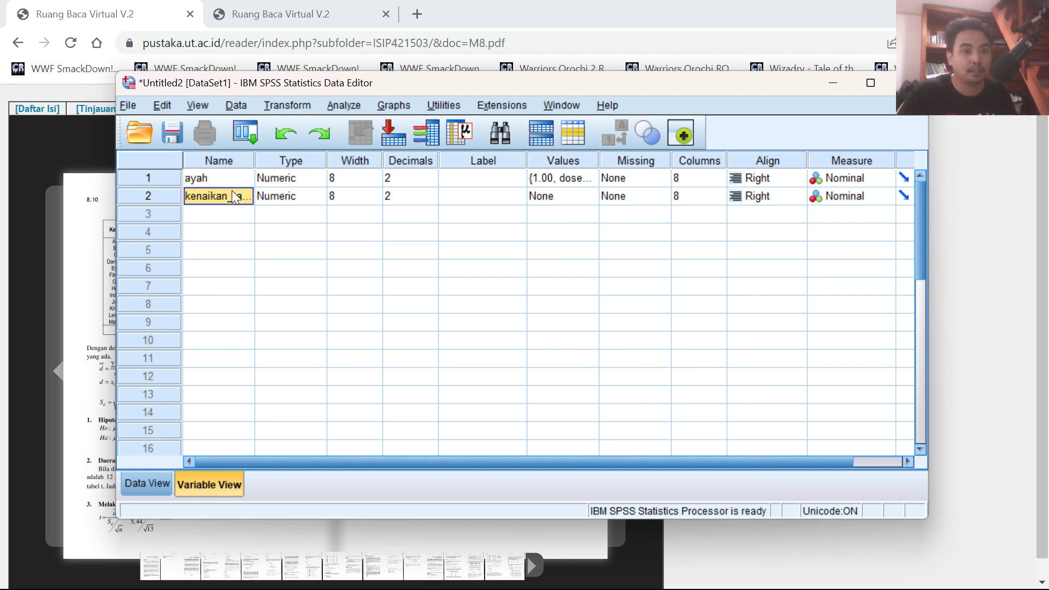
{"action": "type", "text": "ibu"}
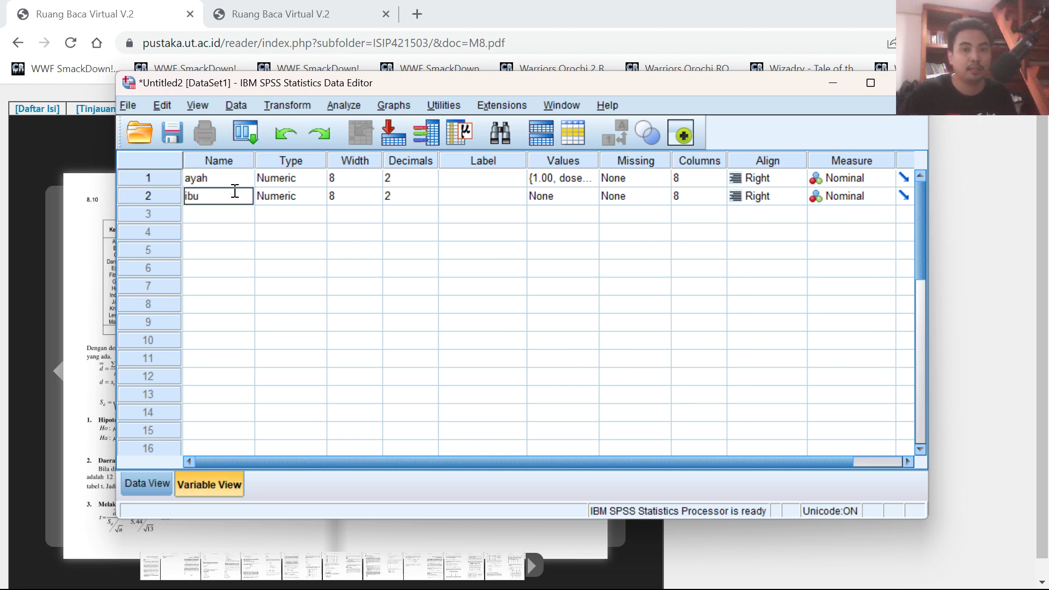
- Remove the "dosen PTS" and "dosen PTN" value labels from the ayah variable
{"action": "left_click", "coordinate": [563, 178]}
{"action": "left_click", "coordinate": [593, 178]}
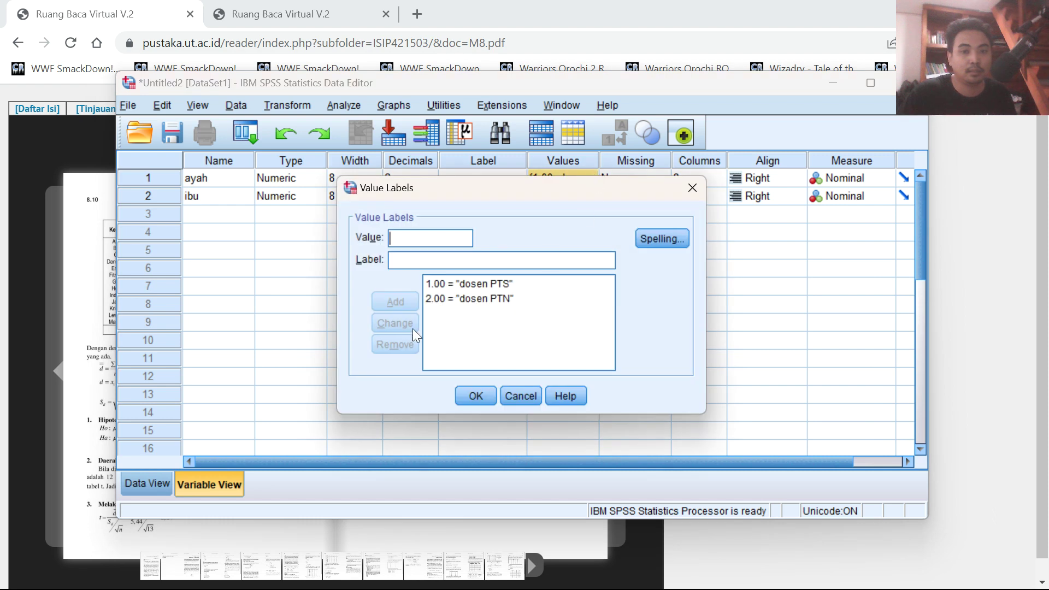
{"action": "left_click", "coordinate": [475, 299]}
{"action": "left_click", "coordinate": [403, 349]}
{"action": "left_click", "coordinate": [467, 285]}
{"action": "left_click", "coordinate": [402, 350]}
{"action": "left_click", "coordinate": [476, 396]}
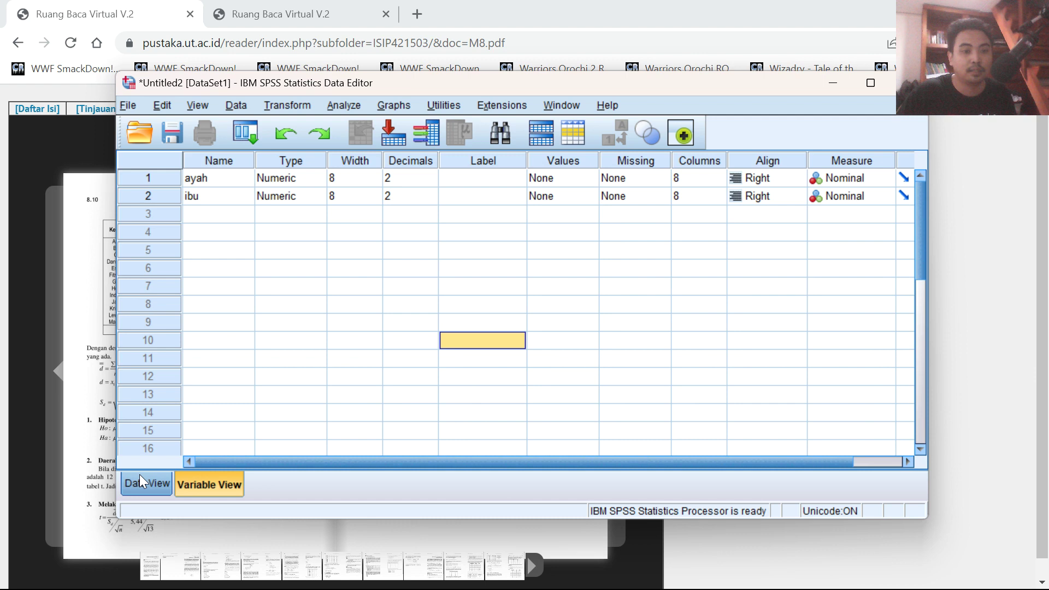
- With the data window narrowed beside the module's score table, enter the 13 families' husband scores under ayah and wife scores under ibu
{"action": "left_click", "coordinate": [143, 484]}
{"action": "left_click", "coordinate": [220, 200]}
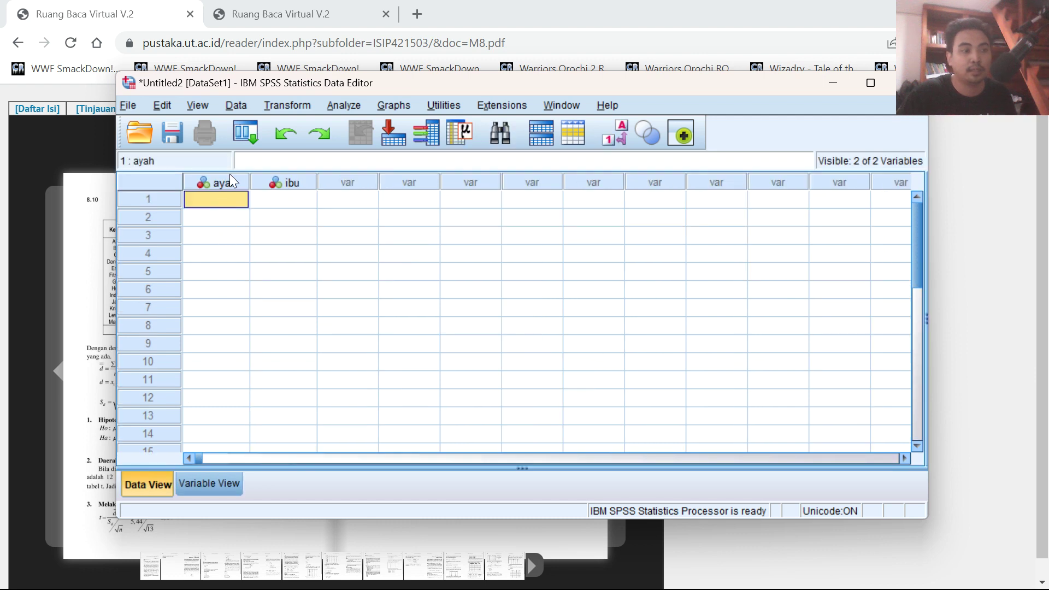
{"action": "left_click_drag", "start_coordinate": [114, 217], "coordinate": [486, 217]}
{"action": "left_click", "coordinate": [196, 293]}
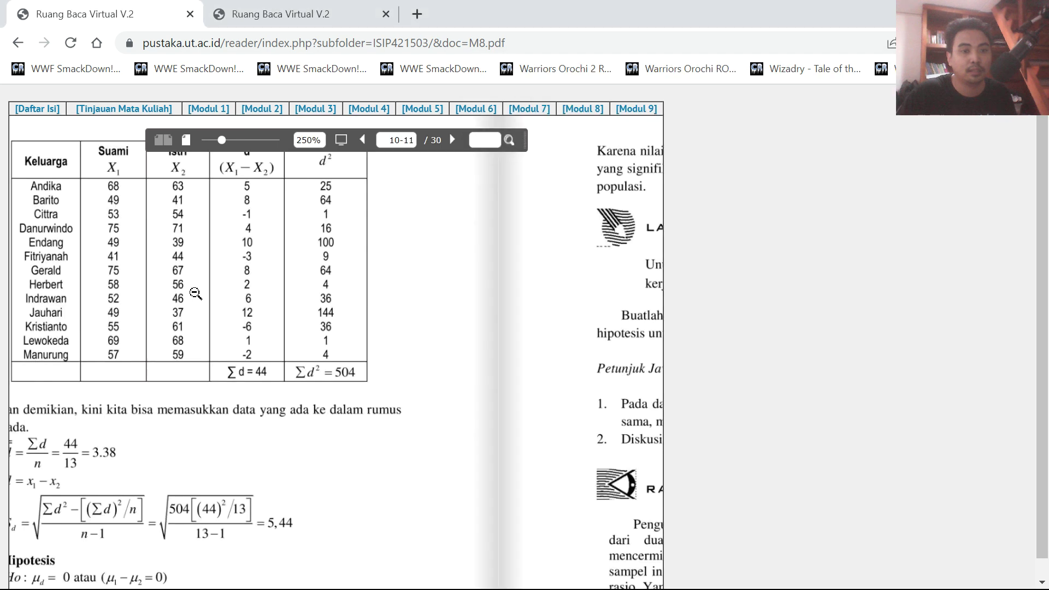
{"action": "key", "text": "alt+Tab"}
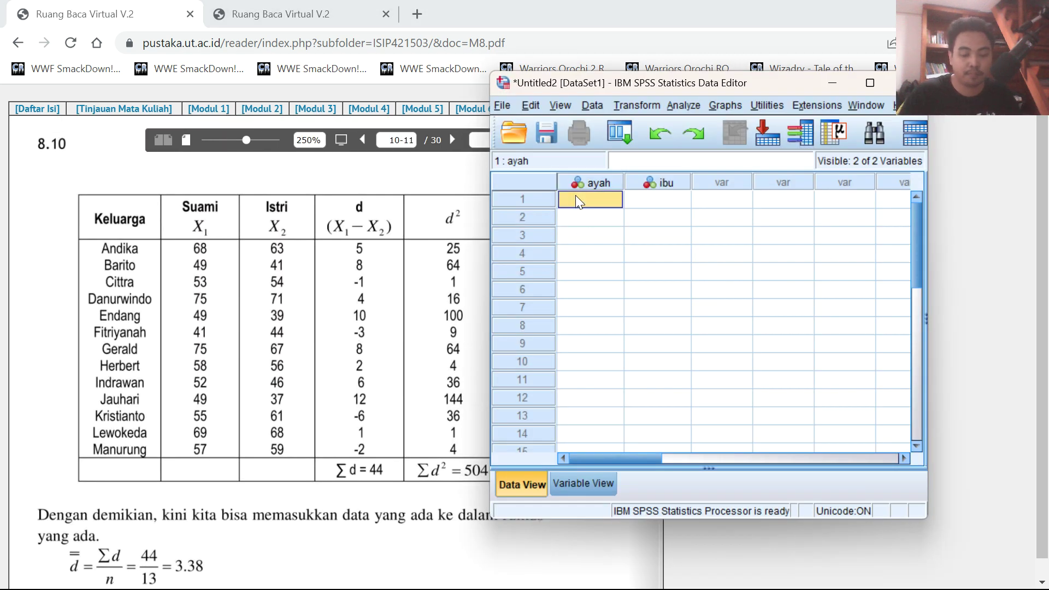
{"action": "type", "text": "68"}
{"action": "key", "text": "Return"}
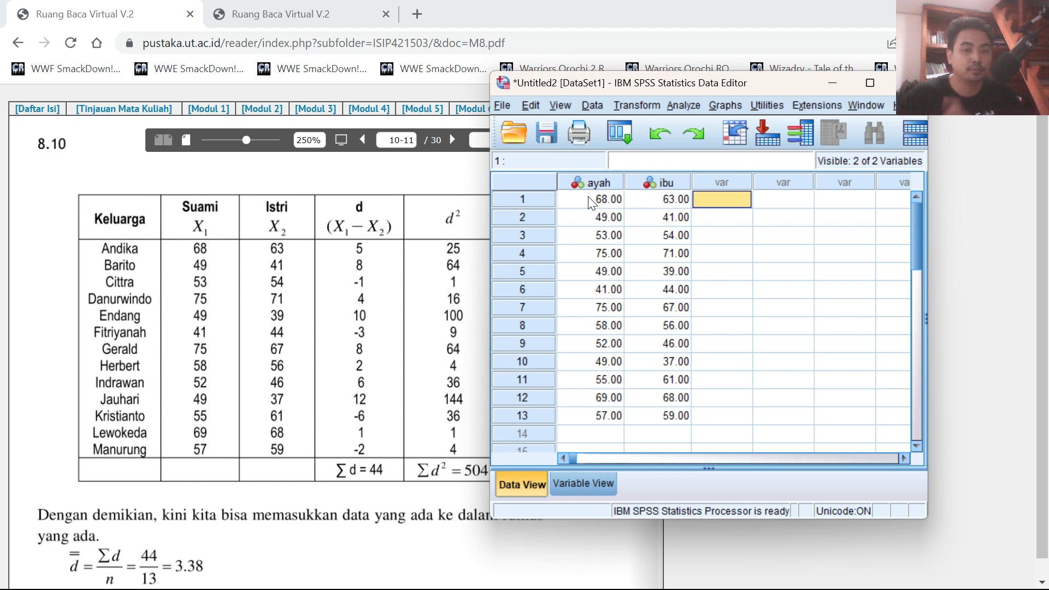
- Run a Paired-Samples T Test on the ayah–ibu pair with a 95% confidence interval, excluding missing cases analysis by analysis
{"action": "left_click", "coordinate": [677, 105]}
{"action": "mouse_move", "coordinate": [704, 180]}
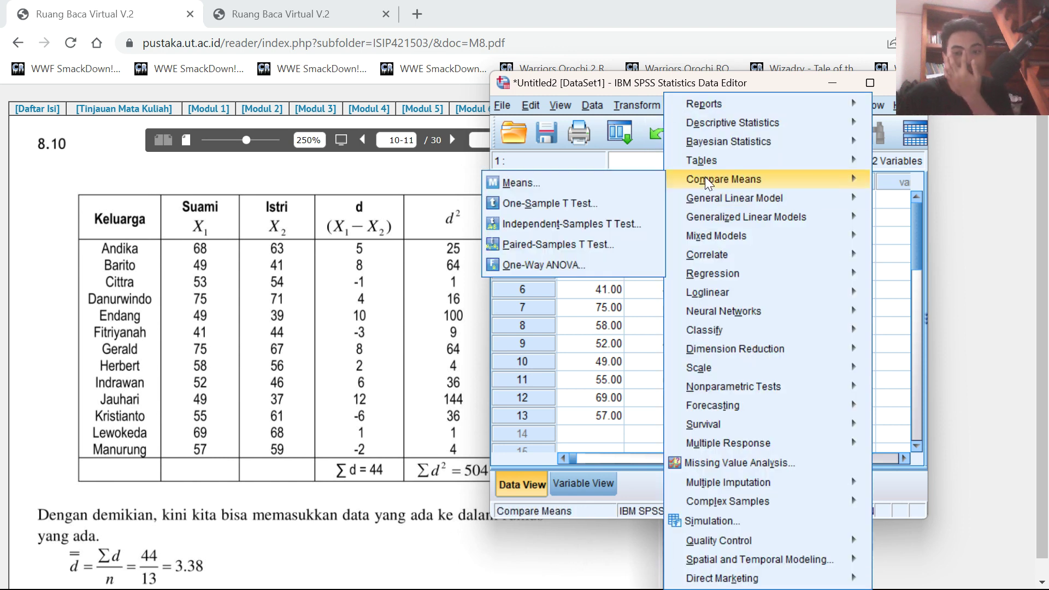
{"action": "left_click", "coordinate": [618, 248]}
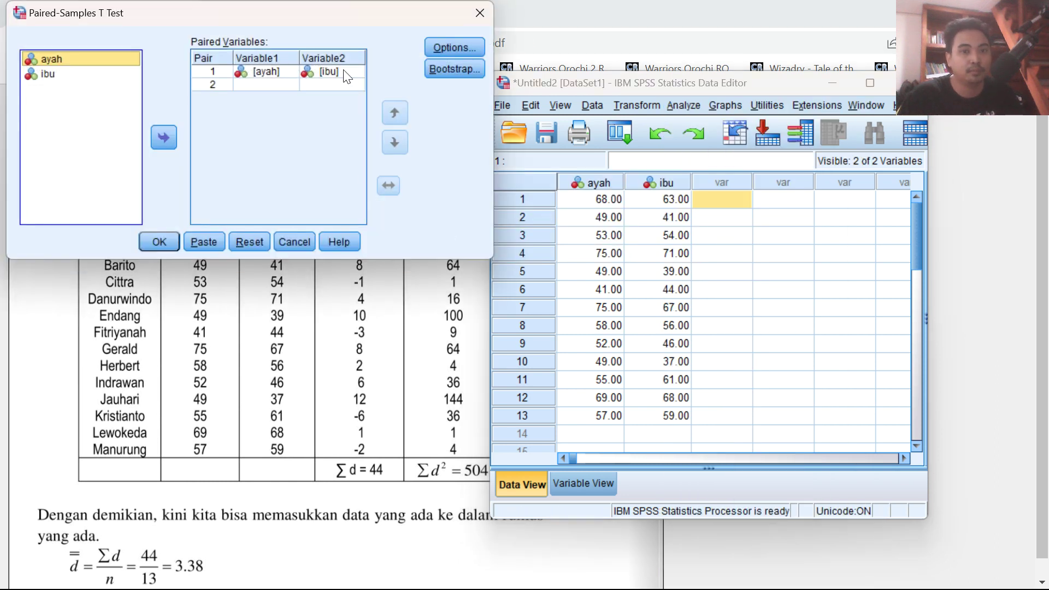
{"action": "left_click", "coordinate": [476, 49]}
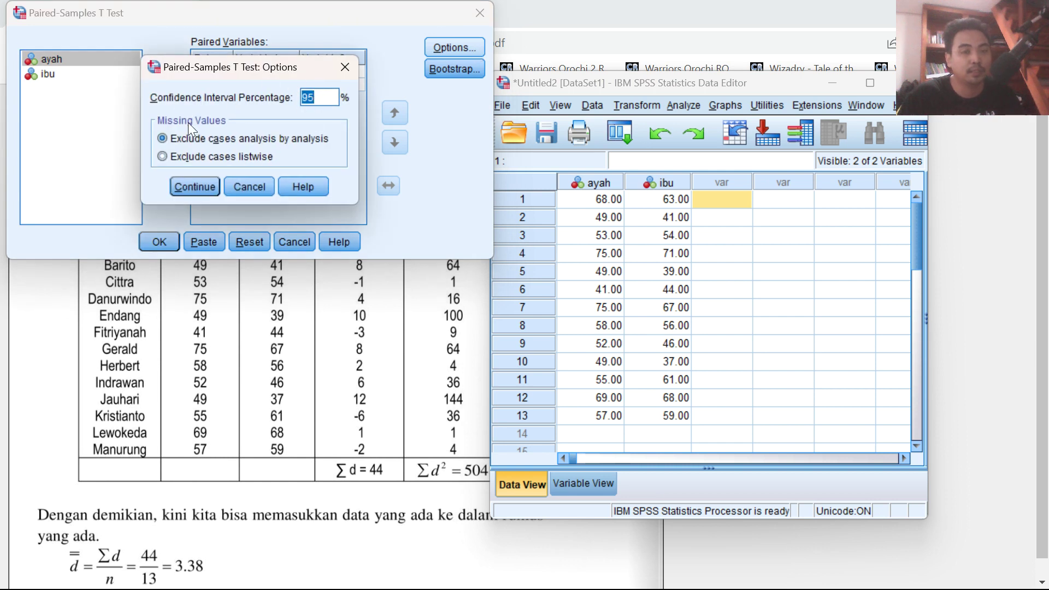
{"action": "left_click", "coordinate": [194, 186]}
{"action": "left_click", "coordinate": [158, 242]}
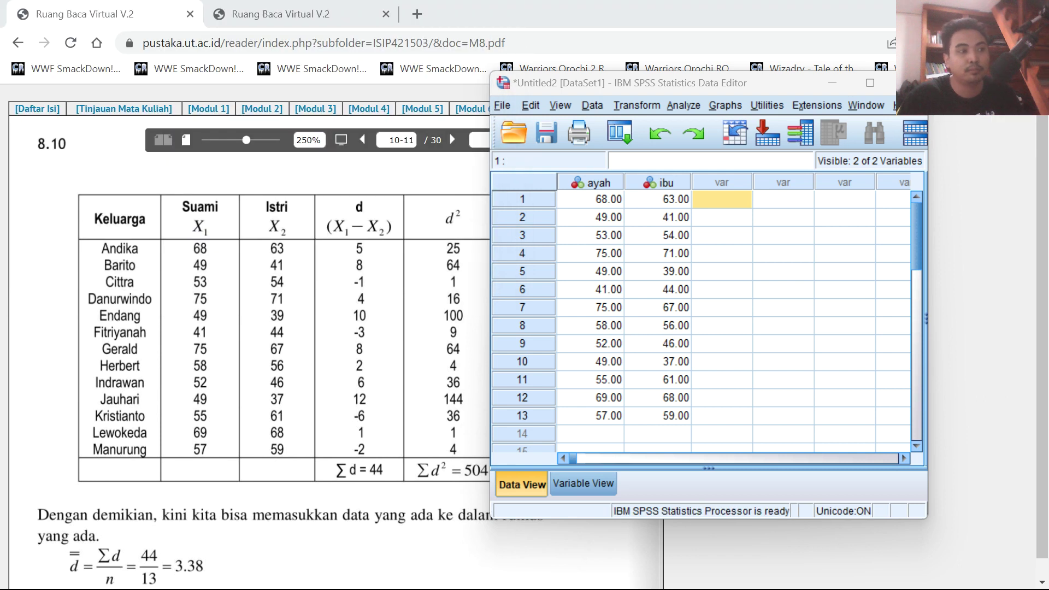
- Bring the SPSS output up beside the module's score table and read the Paired Samples Test for ayah - ibu through its significance column
{"action": "left_click", "coordinate": [832, 83]}
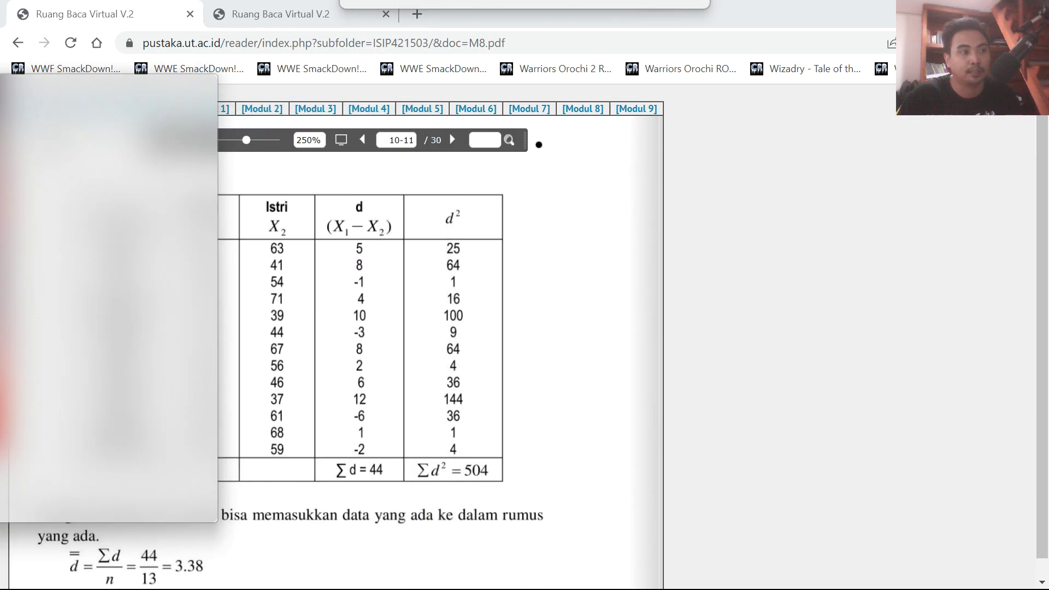
{"action": "key", "text": "alt+Tab"}
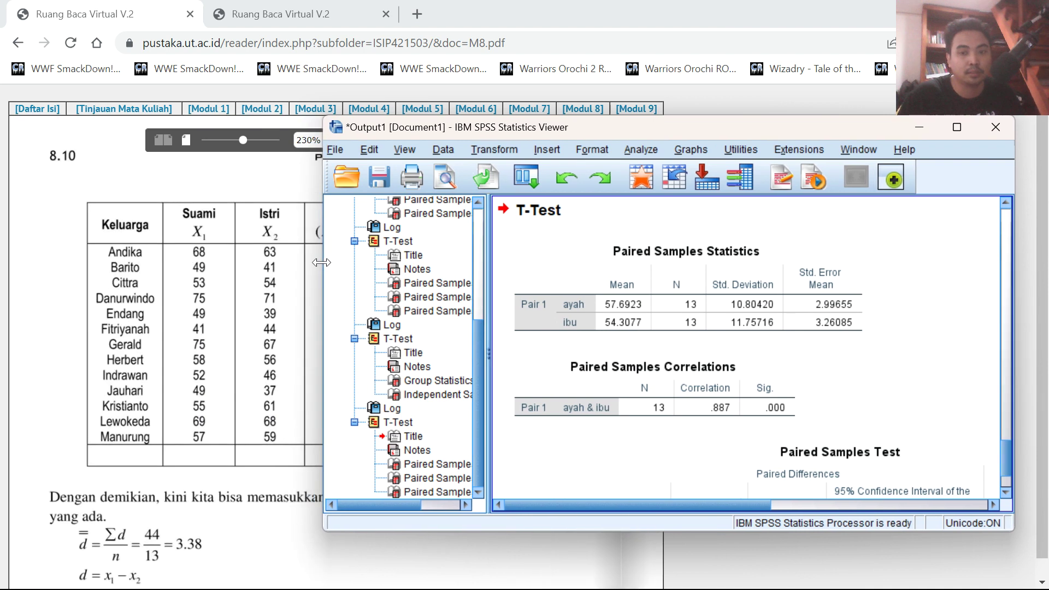
{"action": "left_click_drag", "start_coordinate": [313, 260], "coordinate": [414, 260]}
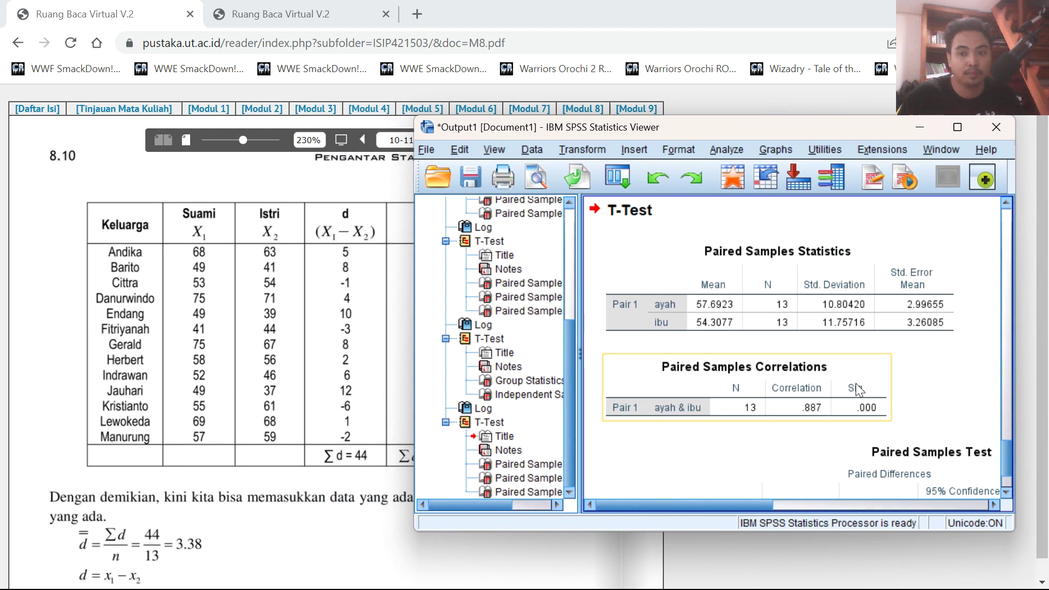
{"action": "left_click", "coordinate": [807, 451]}
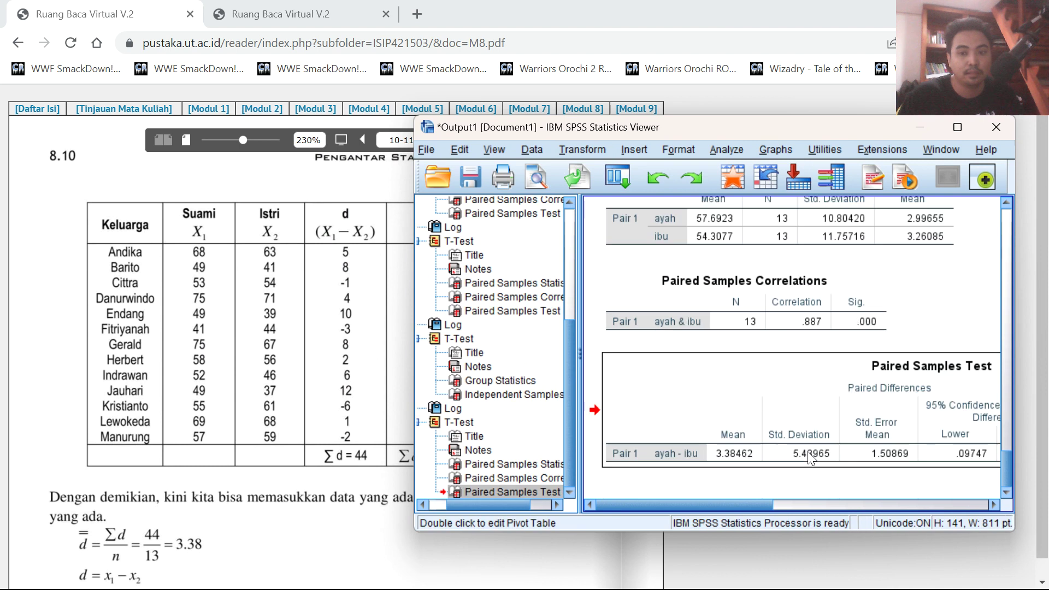
{"action": "left_click", "coordinate": [963, 270]}
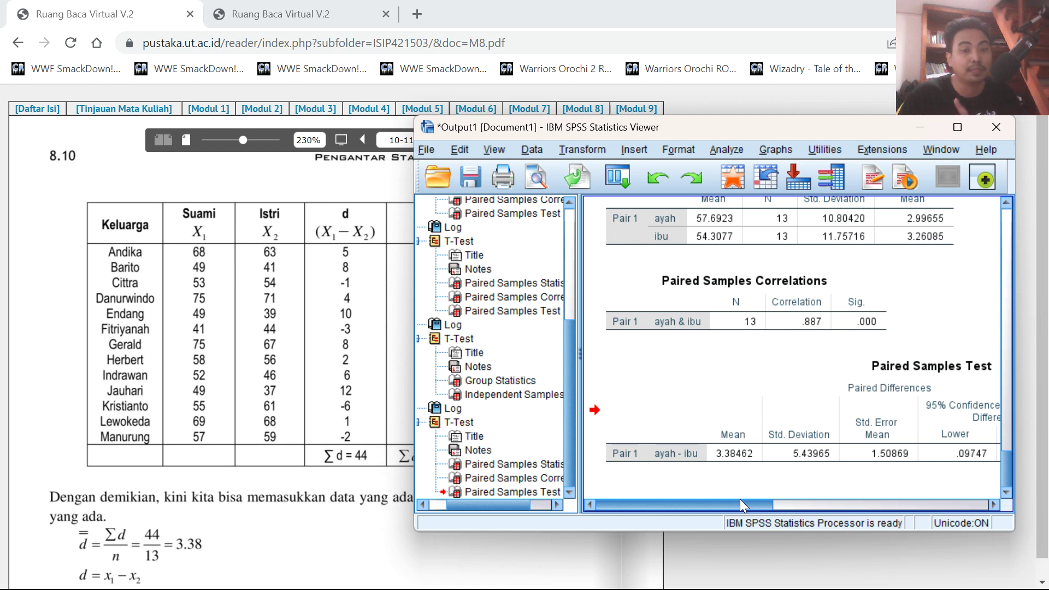
{"action": "left_click_drag", "start_coordinate": [740, 499], "coordinate": [857, 474]}
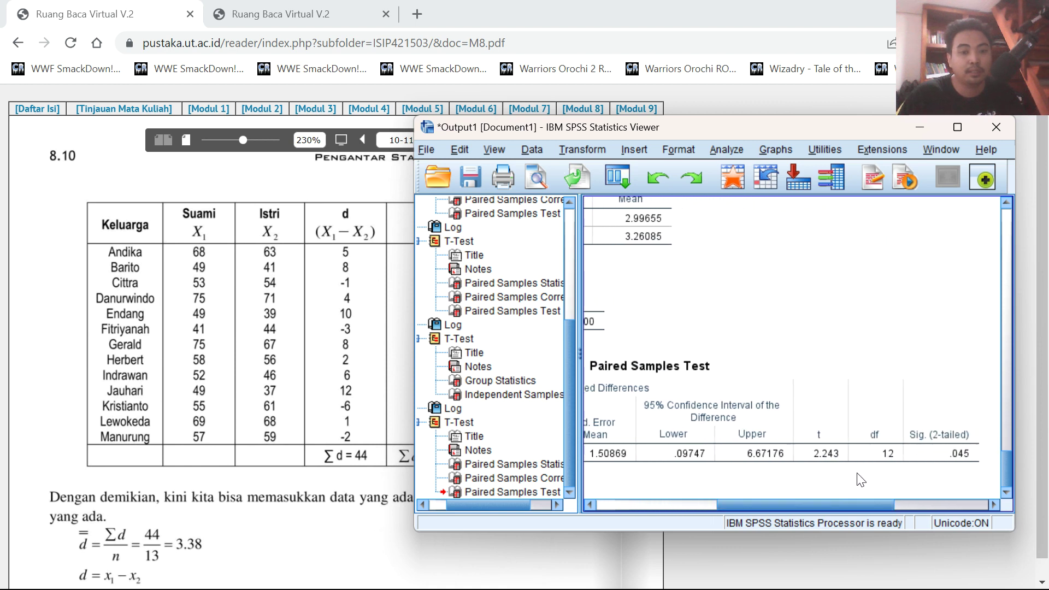
- Compare the module's worked mean difference, standard deviation, rejection region and t calculation with the Paired Samples Test output
{"action": "left_click", "coordinate": [375, 386]}
{"action": "left_click", "coordinate": [331, 400]}
{"action": "scroll", "coordinate": [322, 306], "scroll_direction": "down", "scroll_amount": 5}
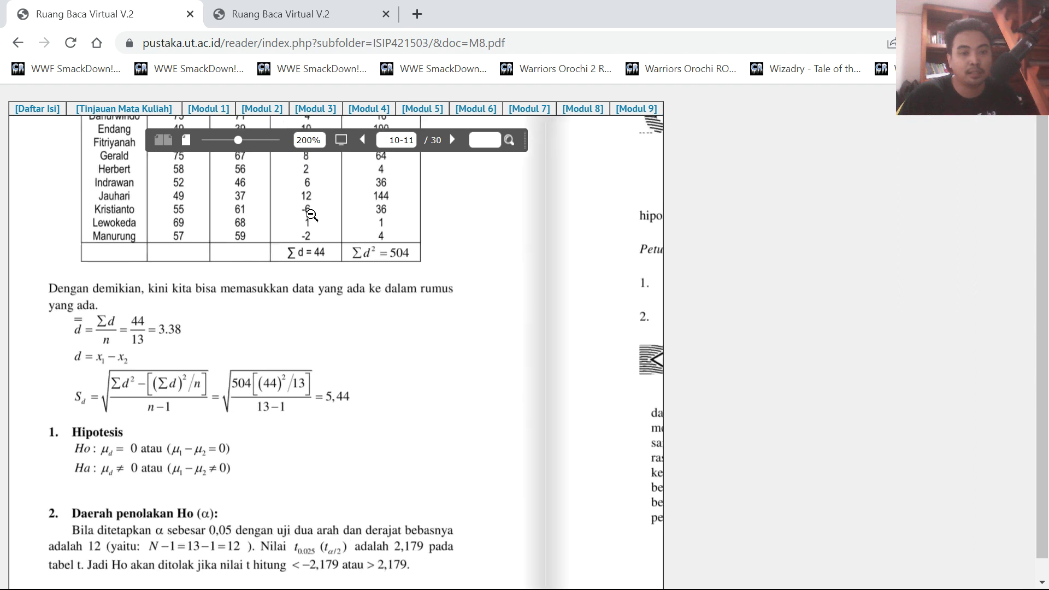
{"action": "scroll", "coordinate": [315, 334], "scroll_direction": "down", "scroll_amount": 1}
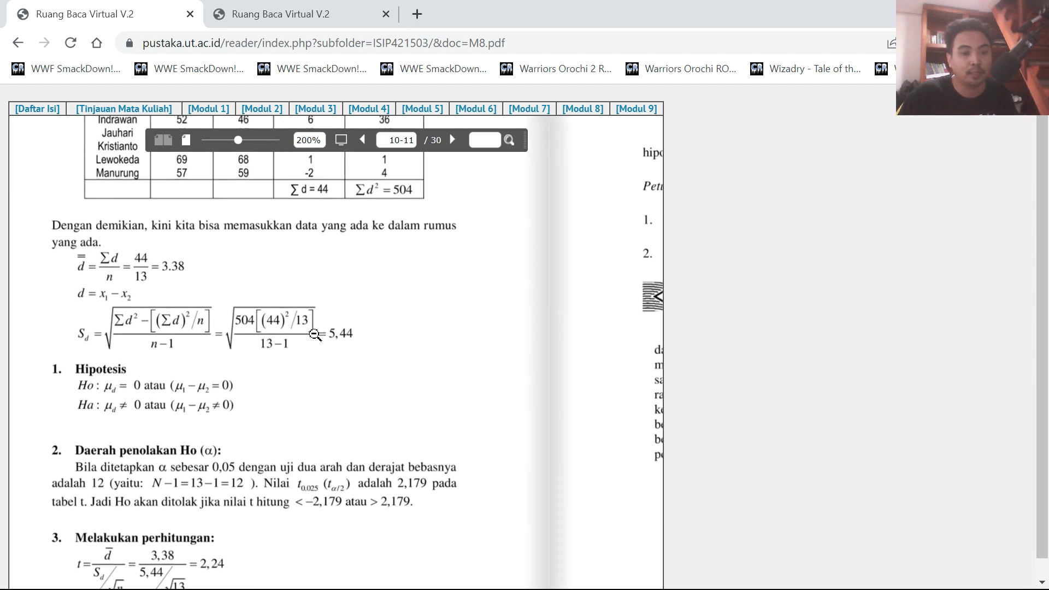
{"action": "scroll", "coordinate": [321, 344], "scroll_direction": "down", "scroll_amount": 1}
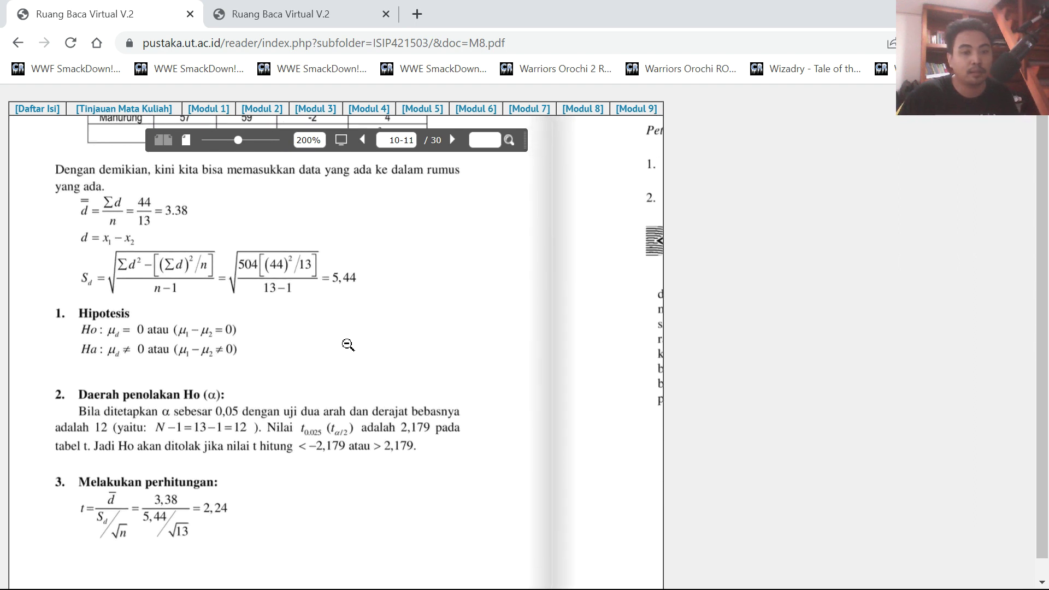
{"action": "key", "text": "alt+Tab"}
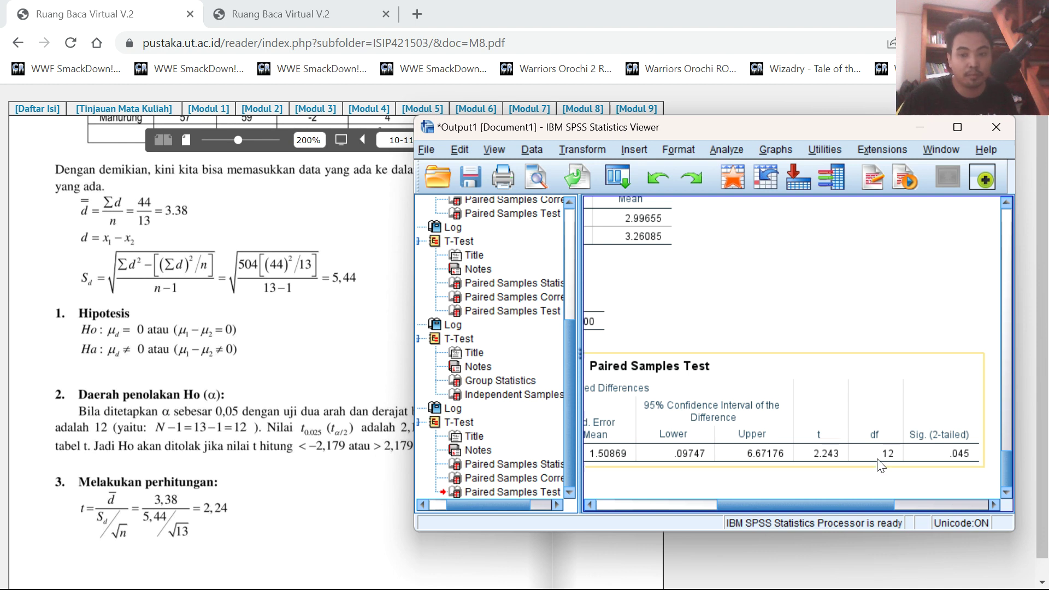
{"action": "left_click", "coordinate": [810, 476]}
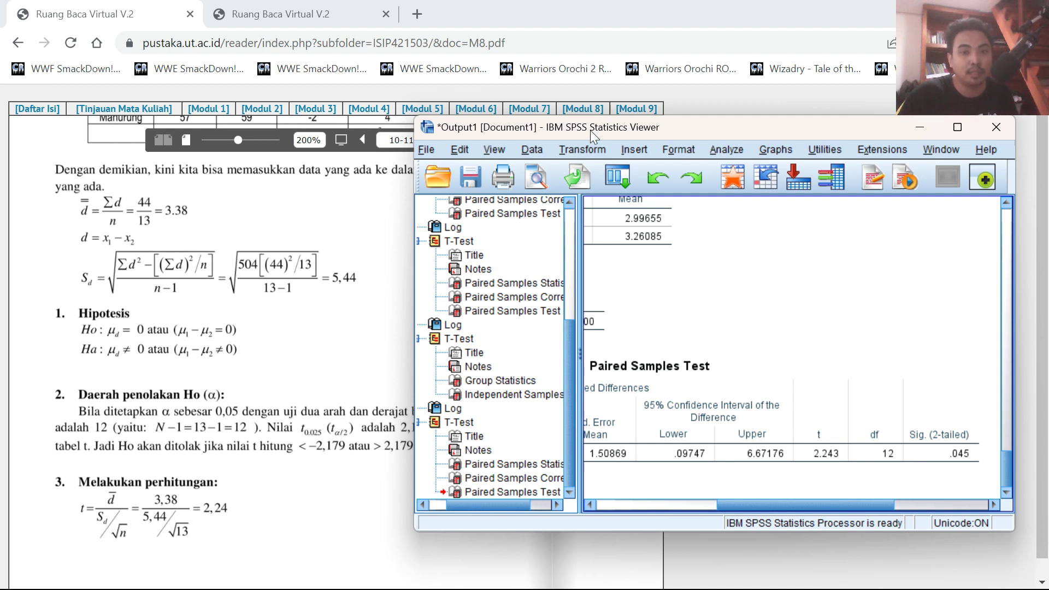
{"action": "left_click_drag", "start_coordinate": [590, 130], "coordinate": [632, 135]}
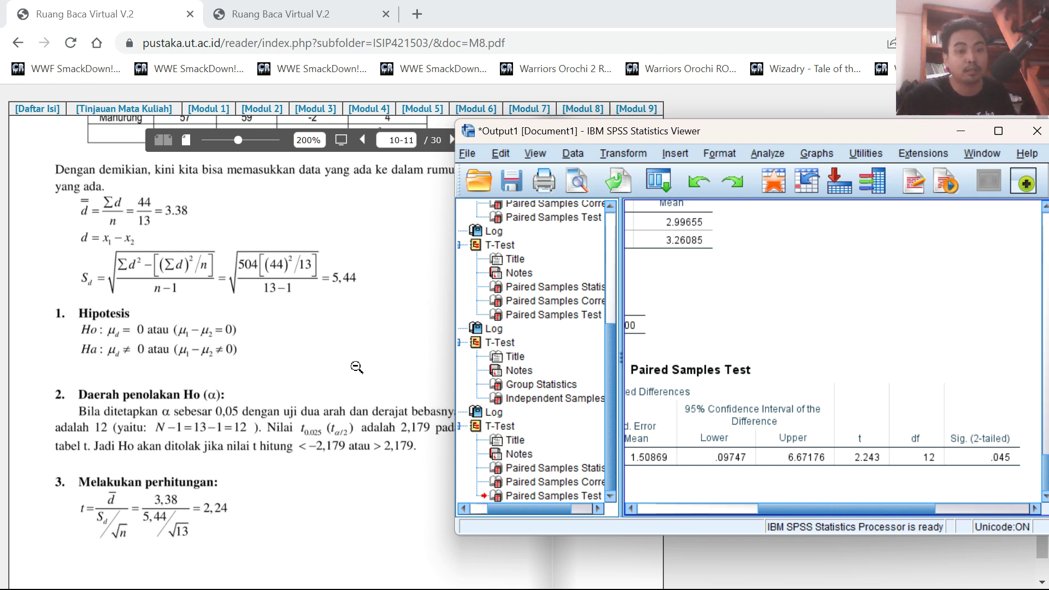
- Clear the module and SPSS output windows away and switch to the Paint worksheet for question 5
{"action": "left_click", "coordinate": [367, 325]}
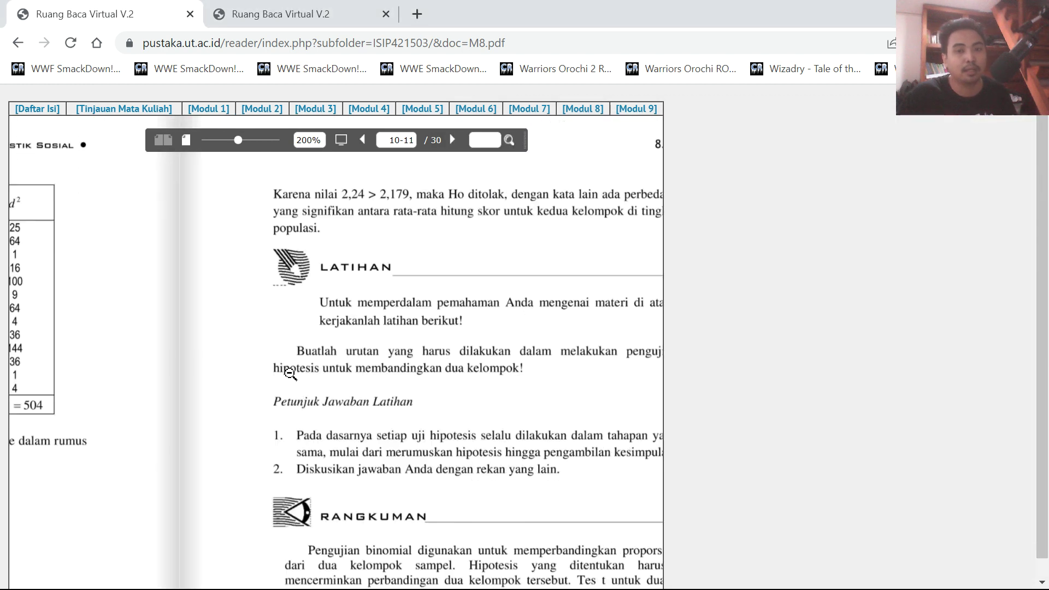
{"action": "key", "text": "super+Down"}
{"action": "key", "text": "Down"}
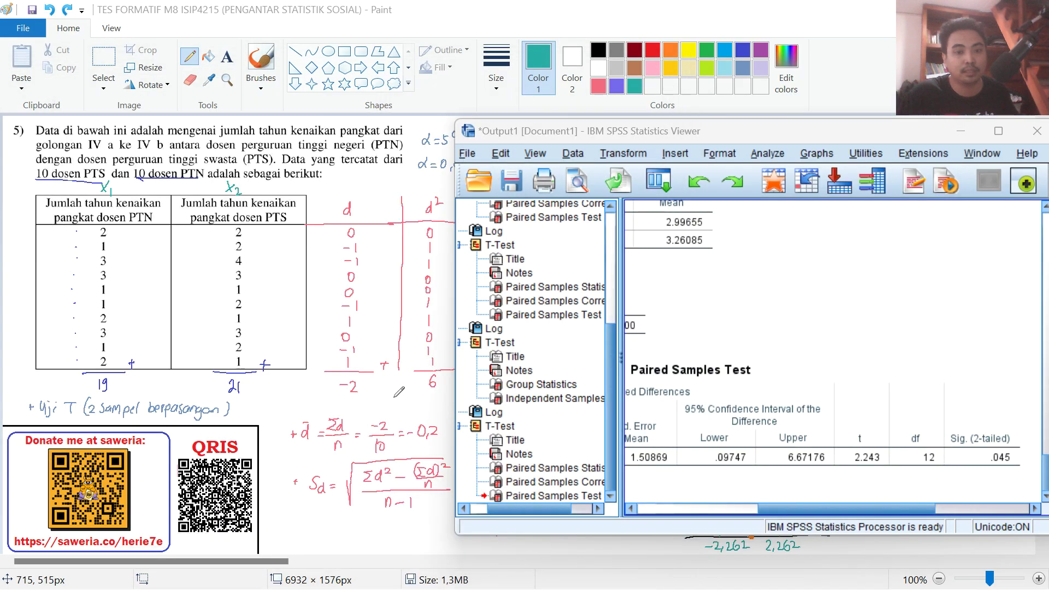
{"action": "key", "text": "super+Down"}
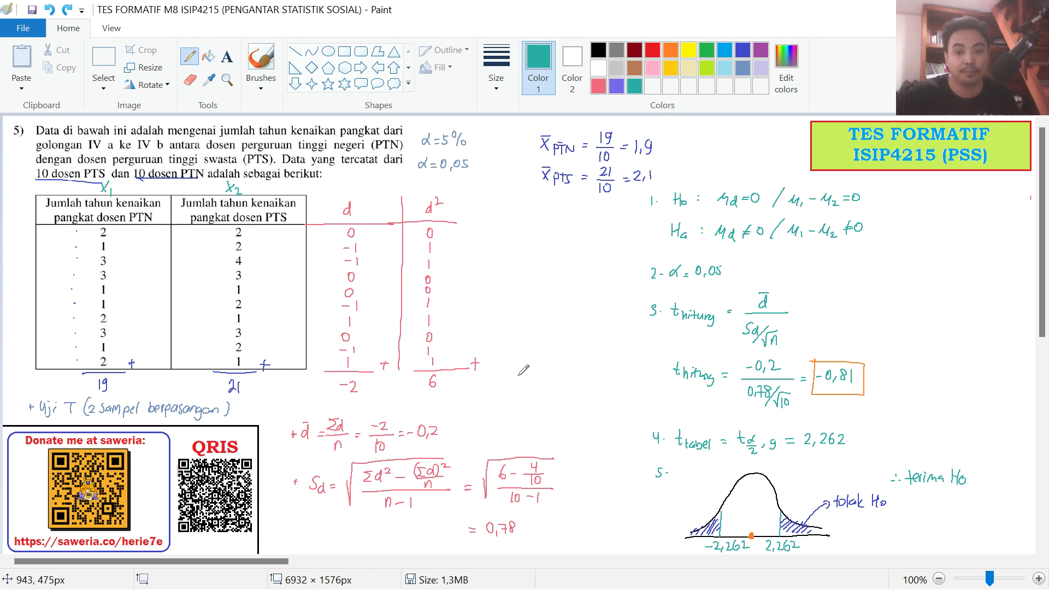
- Sketch a black bell curve over a baseline beside the d² column, and mark the critical values -2,179 and 2,179 on it in pink
{"action": "left_click", "coordinate": [598, 49]}
{"action": "left_click_drag", "start_coordinate": [477, 290], "coordinate": [588, 293]}
{"action": "mouse_move", "coordinate": [478, 282]}
{"action": "left_mouse_down"}
{"action": "mouse_move", "coordinate": [516, 247]}
{"action": "mouse_move", "coordinate": [561, 233]}
{"action": "mouse_move", "coordinate": [578, 268]}
{"action": "left_mouse_up"}
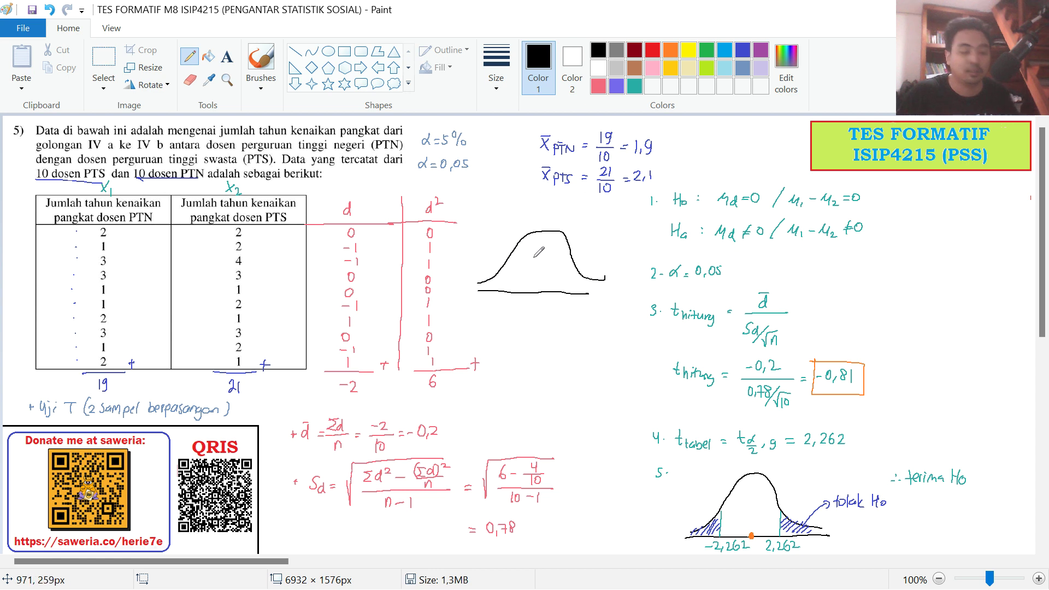
{"action": "key", "text": "ctrl+z"}
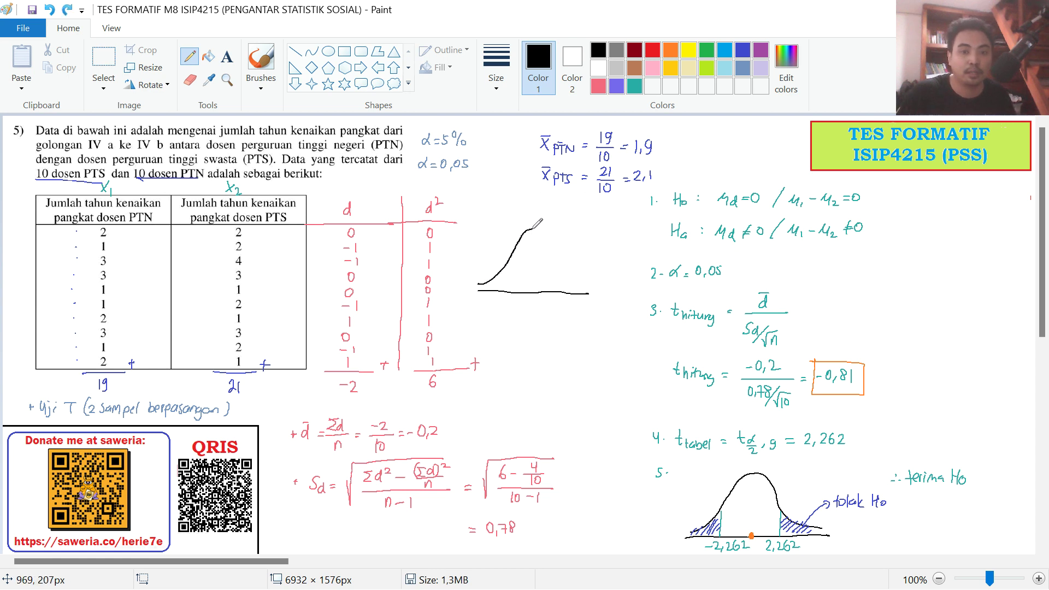
{"action": "key", "text": "ctrl+z"}
{"action": "mouse_move", "coordinate": [480, 283]}
{"action": "left_mouse_down"}
{"action": "mouse_move", "coordinate": [541, 238]}
{"action": "mouse_move", "coordinate": [564, 241]}
{"action": "mouse_move", "coordinate": [576, 278]}
{"action": "mouse_move", "coordinate": [599, 289]}
{"action": "left_mouse_up"}
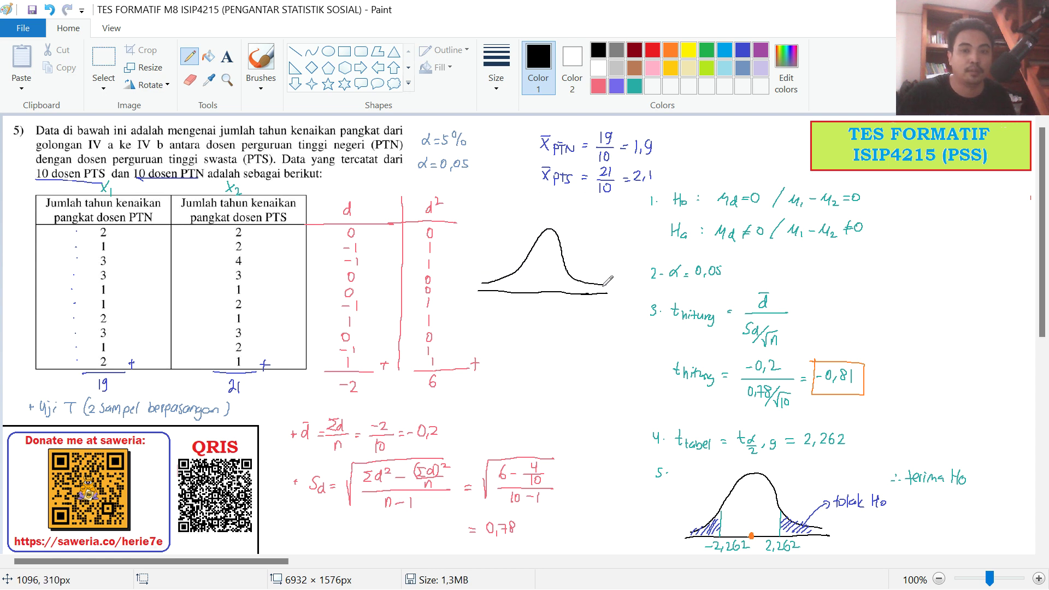
{"action": "left_click", "coordinate": [598, 86]}
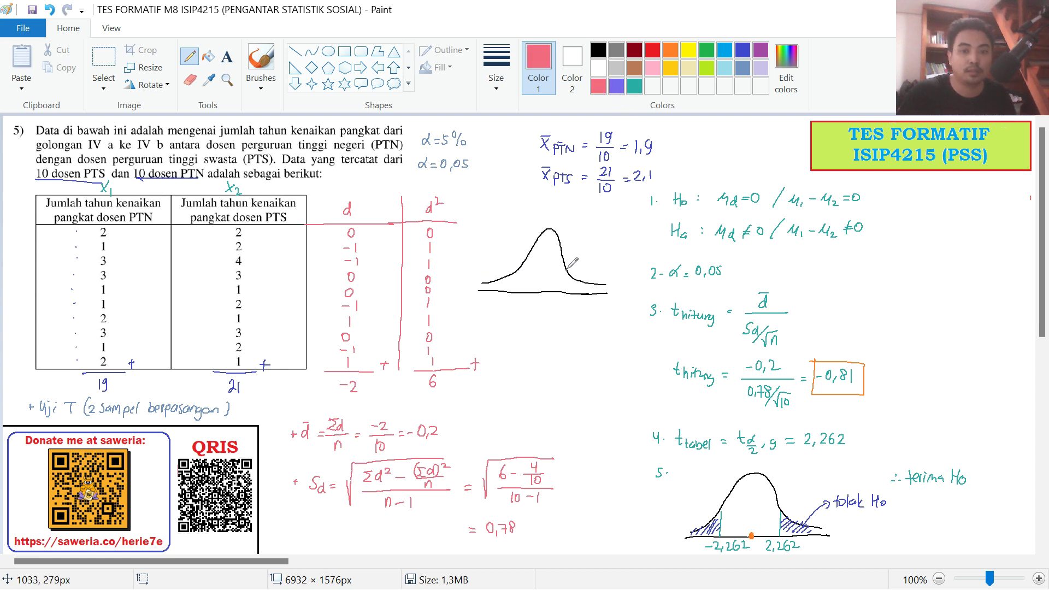
{"action": "mouse_move", "coordinate": [561, 310]}
{"action": "left_mouse_down"}
{"action": "mouse_move", "coordinate": [584, 305]}
{"action": "mouse_move", "coordinate": [574, 307]}
{"action": "left_mouse_up"}
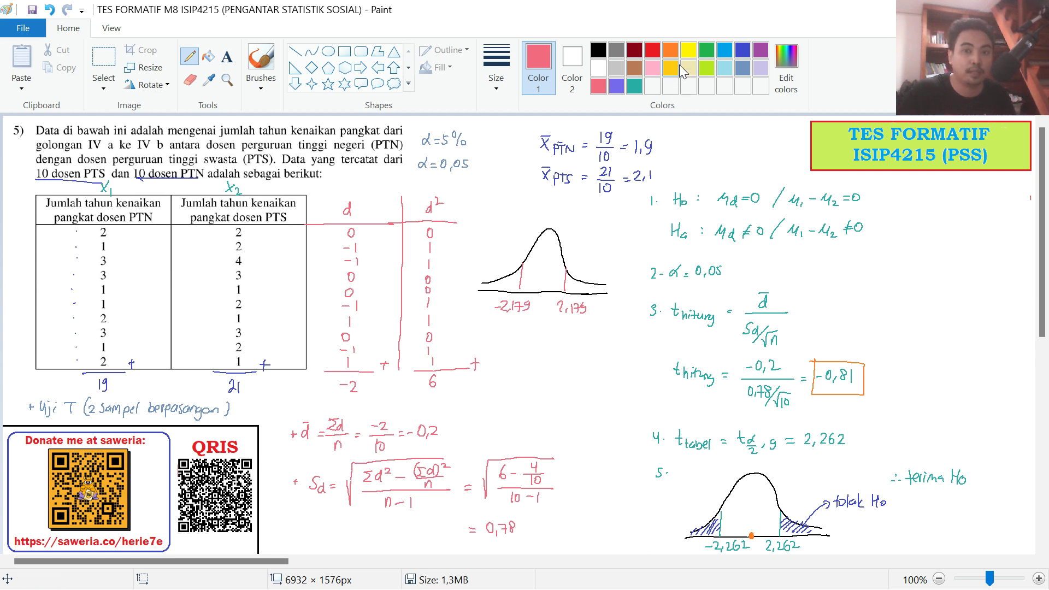
- In green, place a dot labelled 2,24 beyond the curve's upper critical value and write "tolak Ho" beneath the curve
{"action": "left_click", "coordinate": [670, 50]}
{"action": "left_click", "coordinate": [707, 52]}
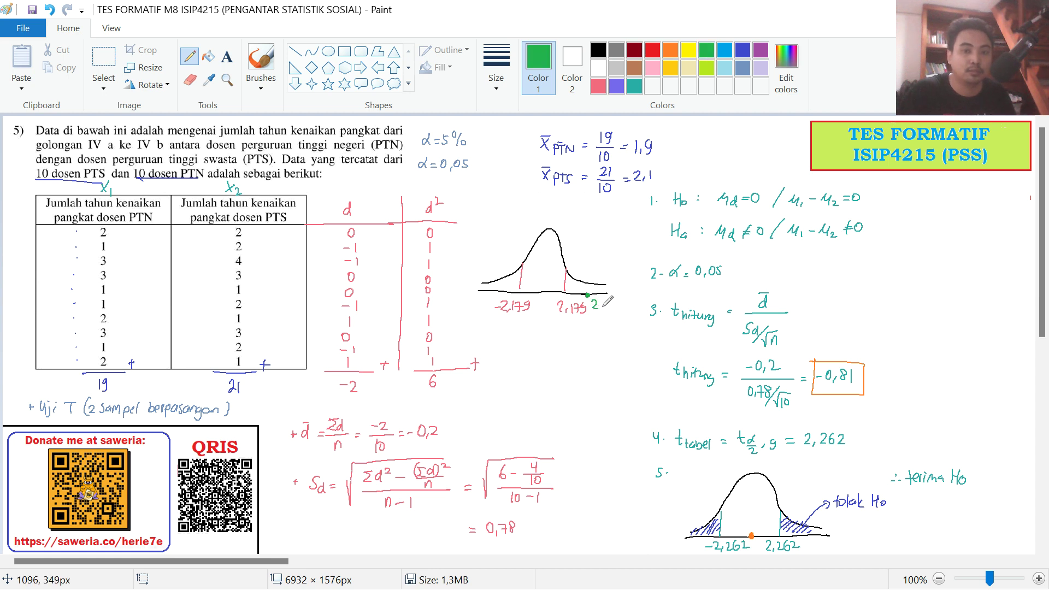
{"action": "left_click_drag", "start_coordinate": [609, 300], "coordinate": [615, 307]}
{"action": "left_click_drag", "start_coordinate": [612, 301], "coordinate": [612, 312]}
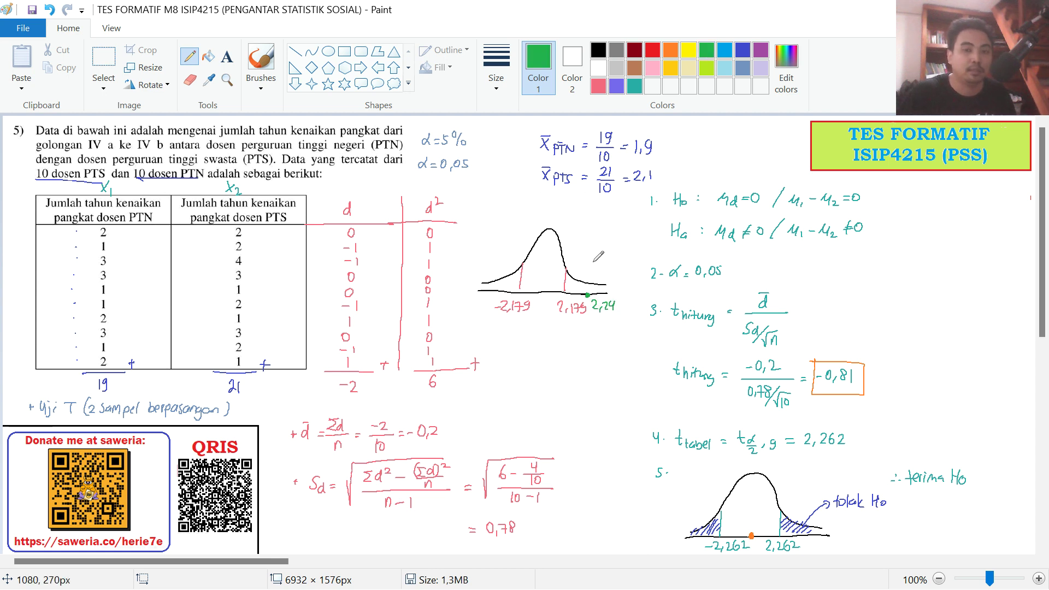
{"action": "left_click_drag", "start_coordinate": [507, 336], "coordinate": [508, 348]}
{"action": "mouse_move", "coordinate": [504, 343]}
{"action": "left_mouse_down"}
{"action": "mouse_move", "coordinate": [528, 336]}
{"action": "mouse_move", "coordinate": [554, 343]}
{"action": "left_mouse_up"}
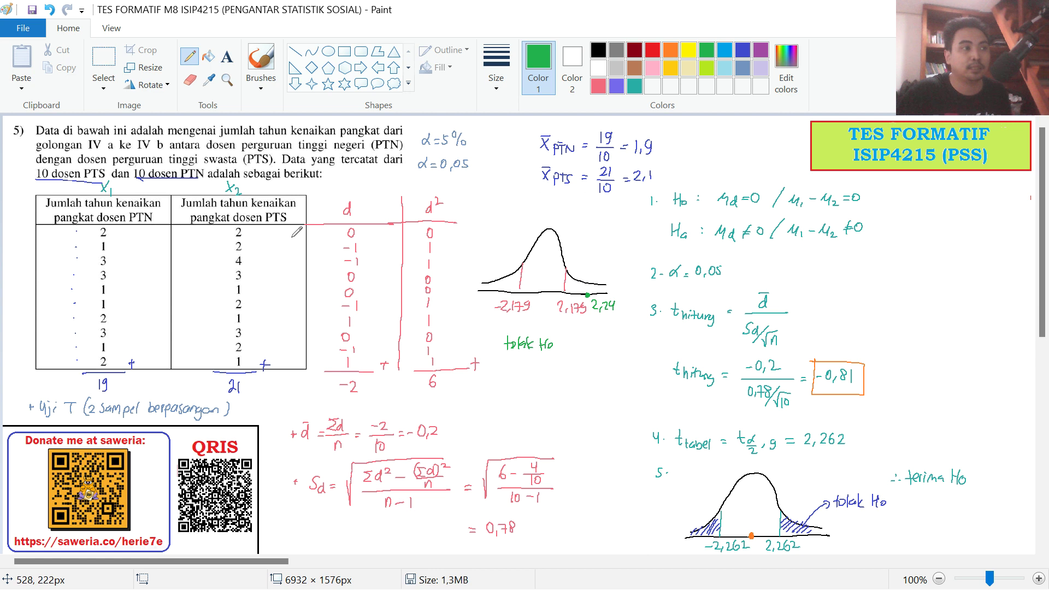
- Reopen the module and read its rejection region, t calculation and the conclusion on page 8.11
{"action": "key", "text": "alt+Tab"}
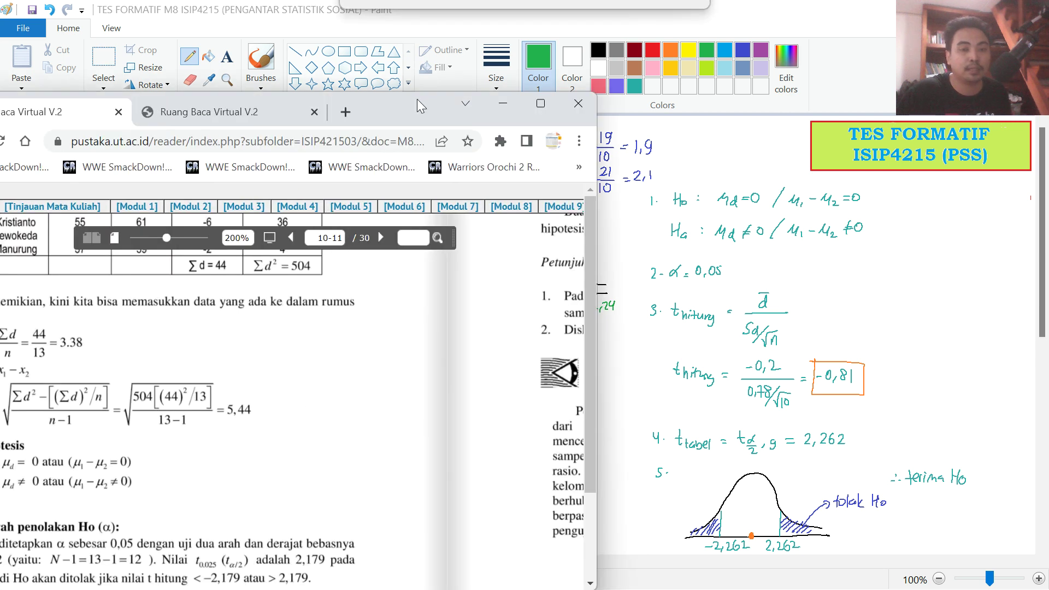
{"action": "scroll", "coordinate": [467, 459], "scroll_direction": "down", "scroll_amount": 2}
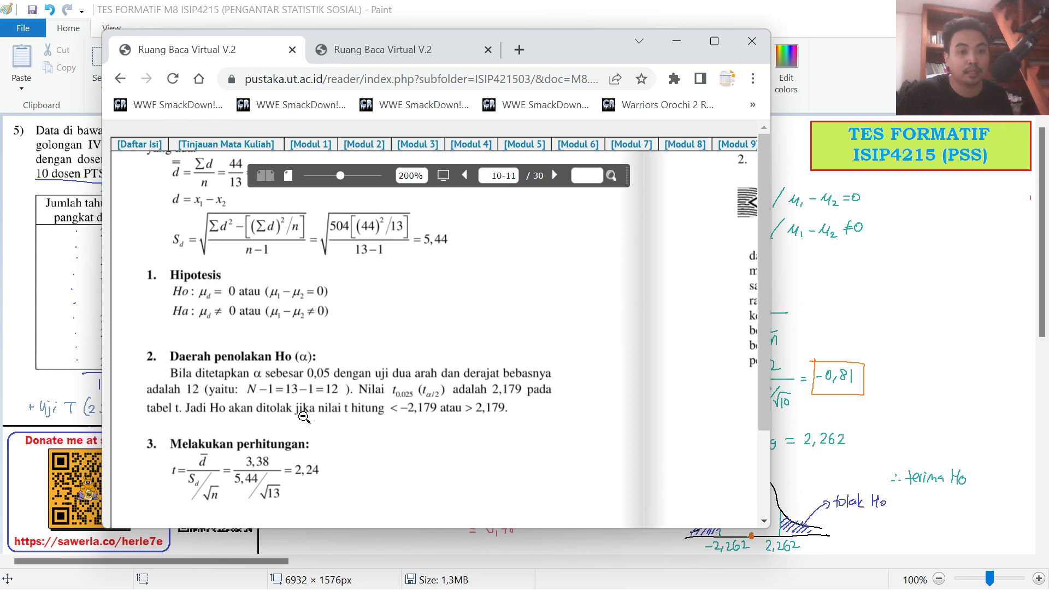
{"action": "key", "text": "Right"}
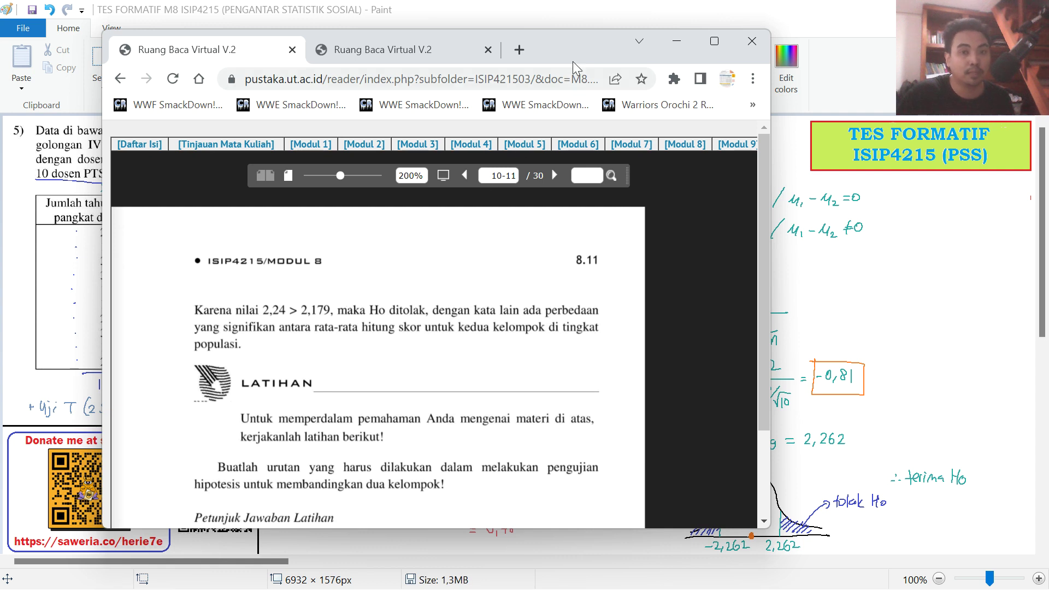
{"action": "left_click", "coordinate": [677, 41]}
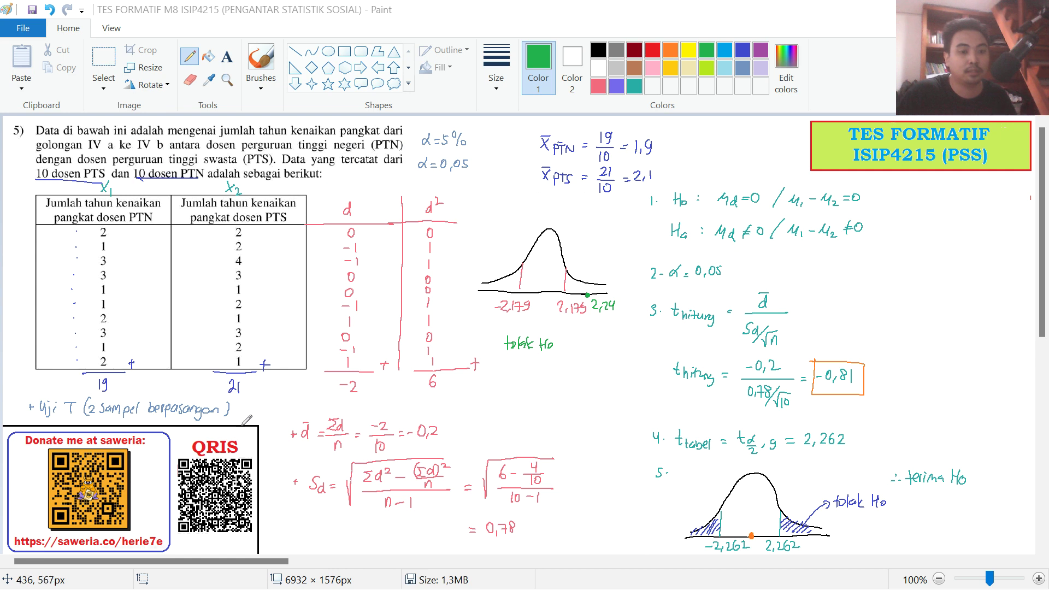
- Bring back the SPSS output and examine the t, df and Sig. (2-tailed) values of the Paired Samples Test
{"action": "key", "text": "alt+Tab"}
{"action": "left_click", "coordinate": [994, 426]}
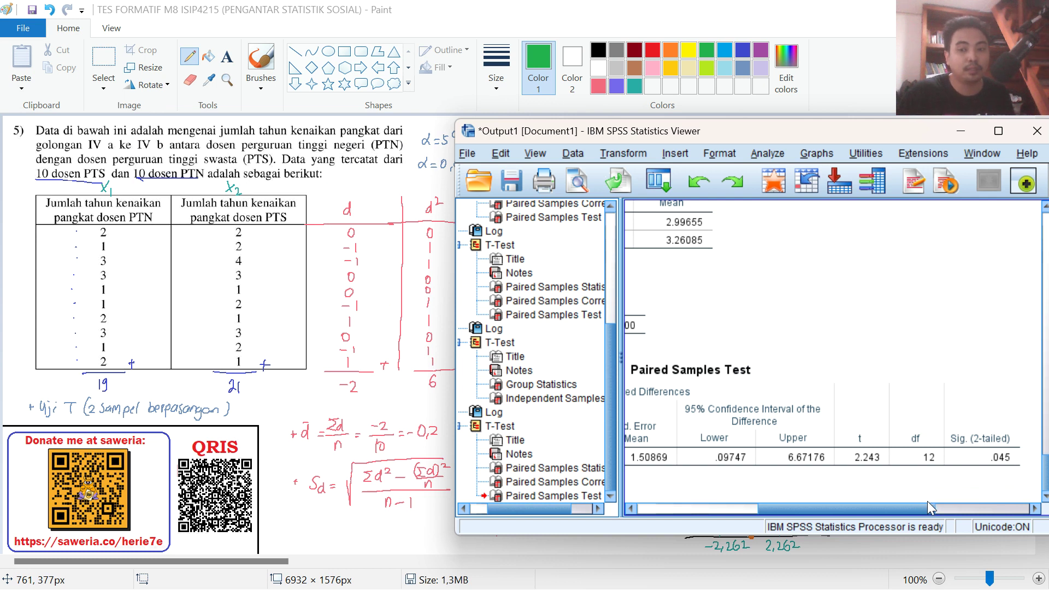
{"action": "left_click_drag", "start_coordinate": [929, 506], "coordinate": [961, 504]}
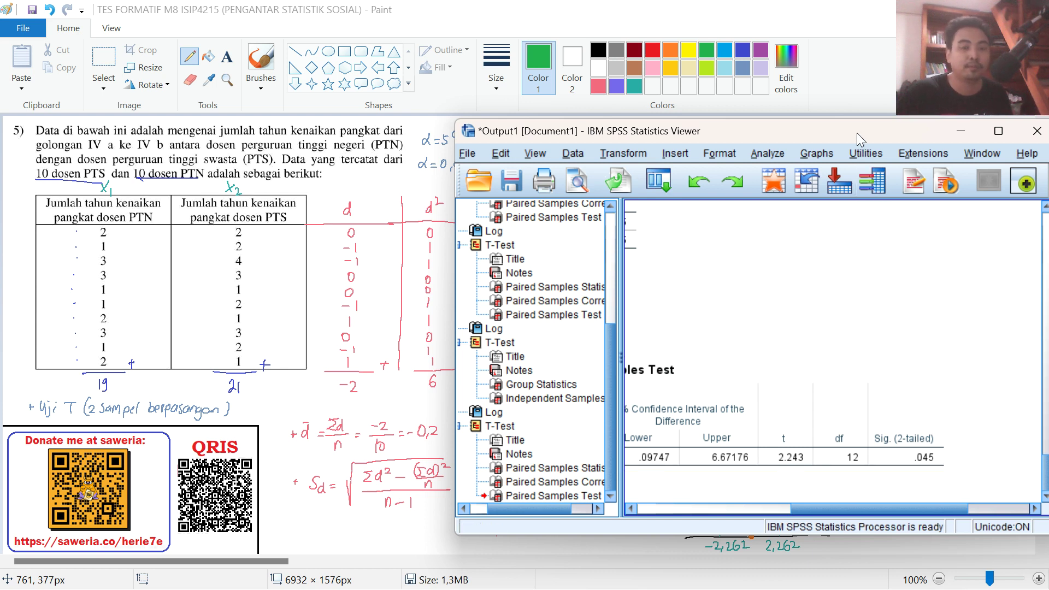
- Move the SPSS output off the worksheet and return to the module's conclusion on page 8.11
{"action": "mouse_move", "coordinate": [847, 133]}
{"action": "left_mouse_down"}
{"action": "mouse_move", "coordinate": [669, 179]}
{"action": "mouse_move", "coordinate": [50, 157]}
{"action": "left_mouse_up"}
{"action": "left_click", "coordinate": [163, 147]}
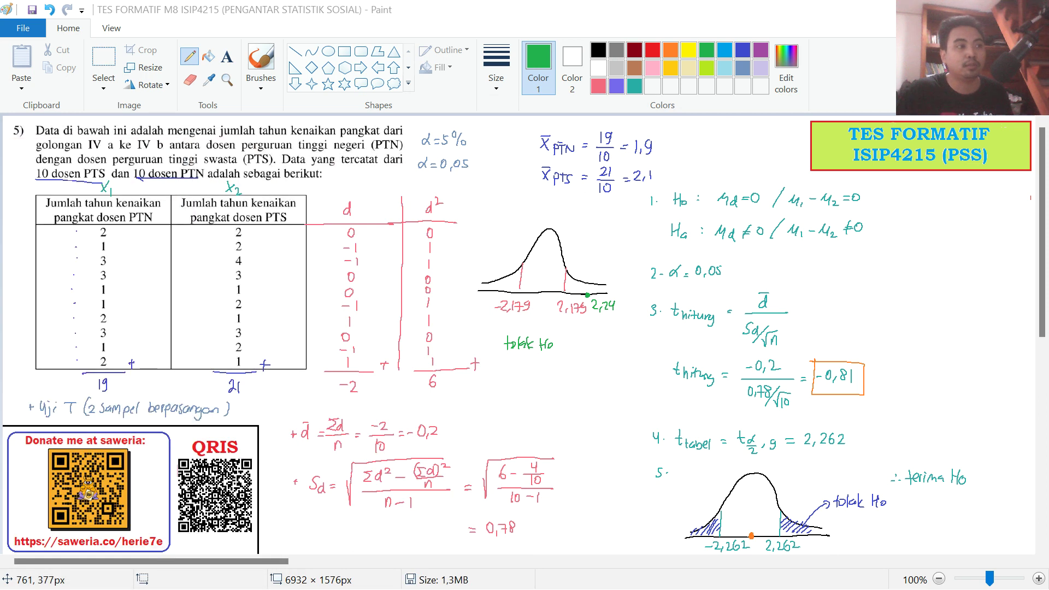
{"action": "key", "text": "alt+Tab"}
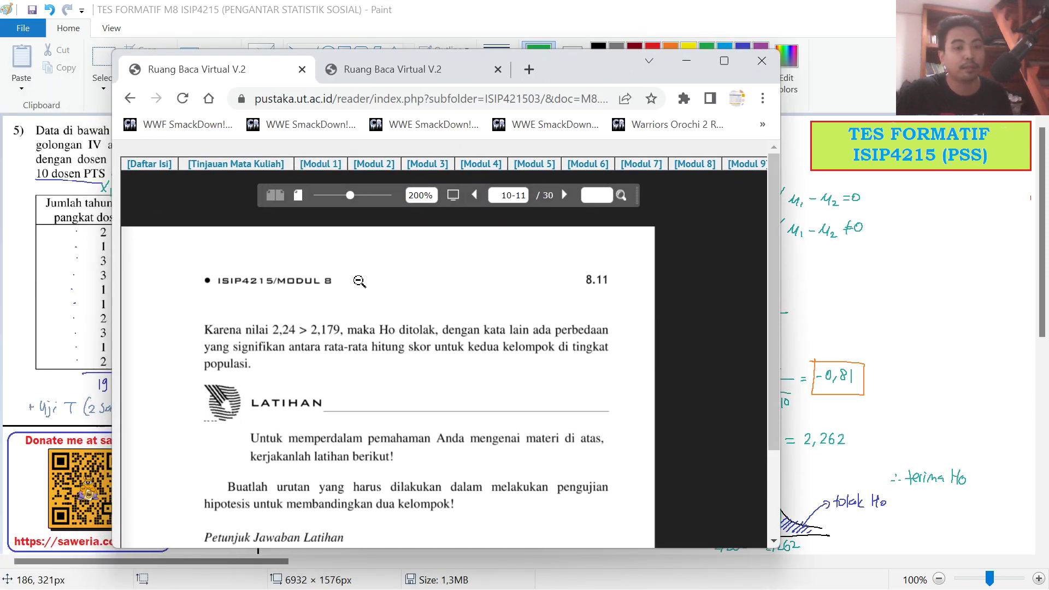
- Page back in the module from the conclusion on 8.11 to the spread with pages 8.6 and 8.7
{"action": "left_click", "coordinate": [323, 318]}
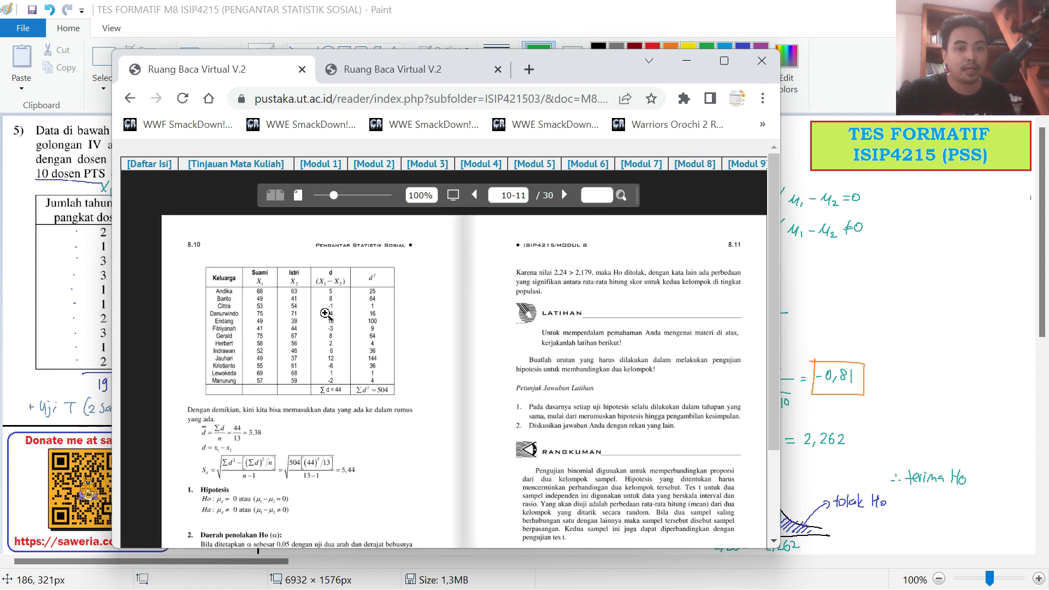
{"action": "left_click", "coordinate": [170, 427]}
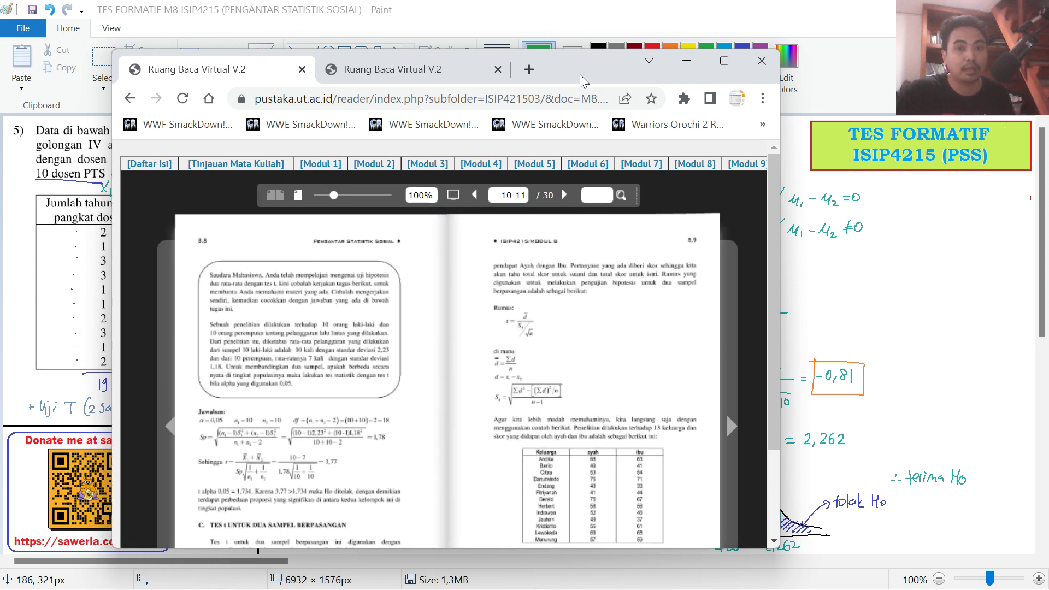
{"action": "double_click", "coordinate": [584, 77]}
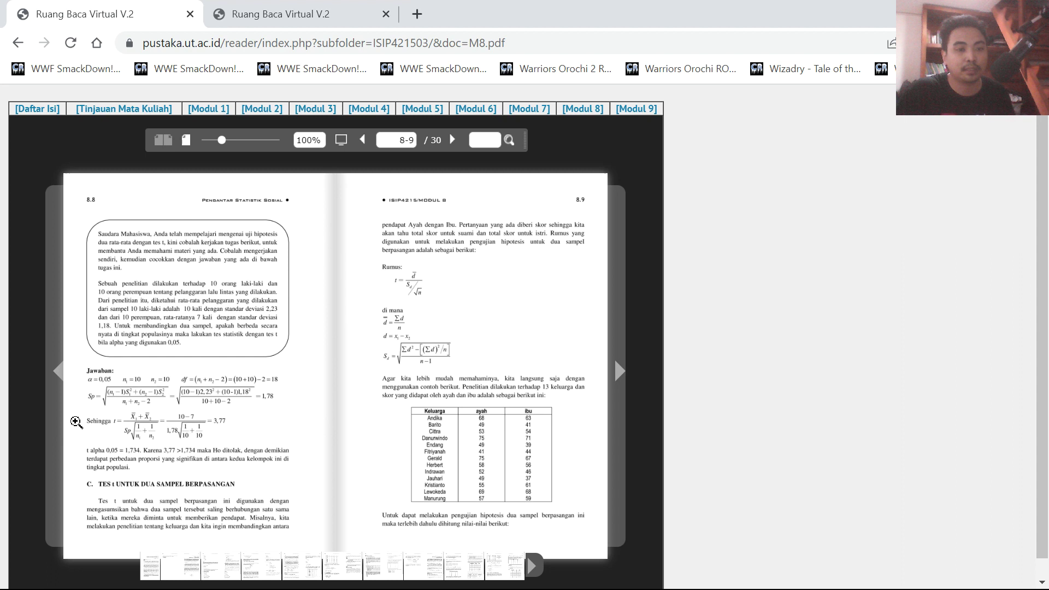
{"action": "left_click", "coordinate": [66, 373]}
{"action": "left_click", "coordinate": [64, 379]}
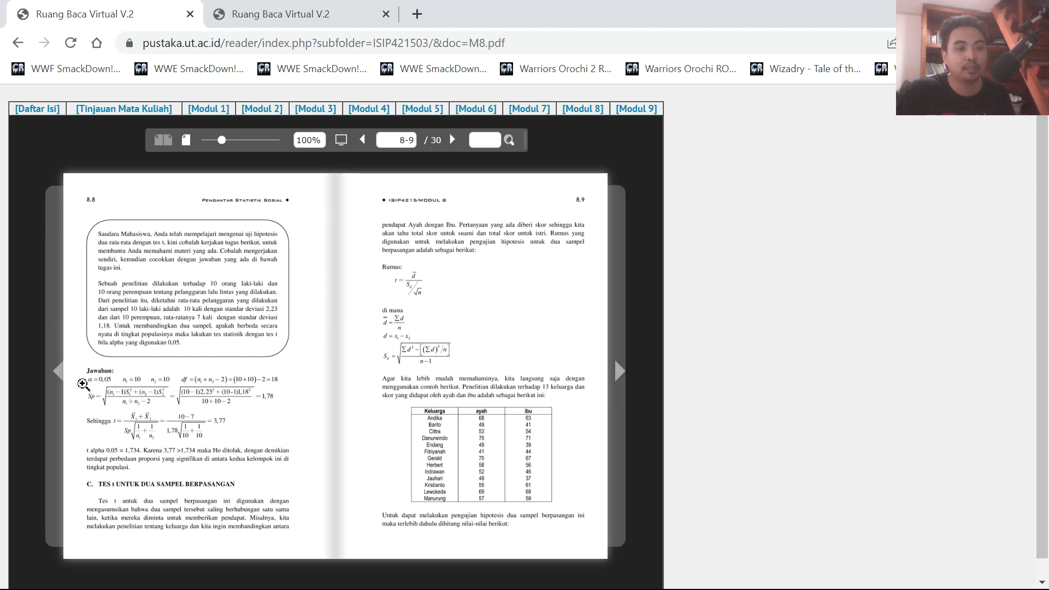
{"action": "left_click", "coordinate": [63, 383]}
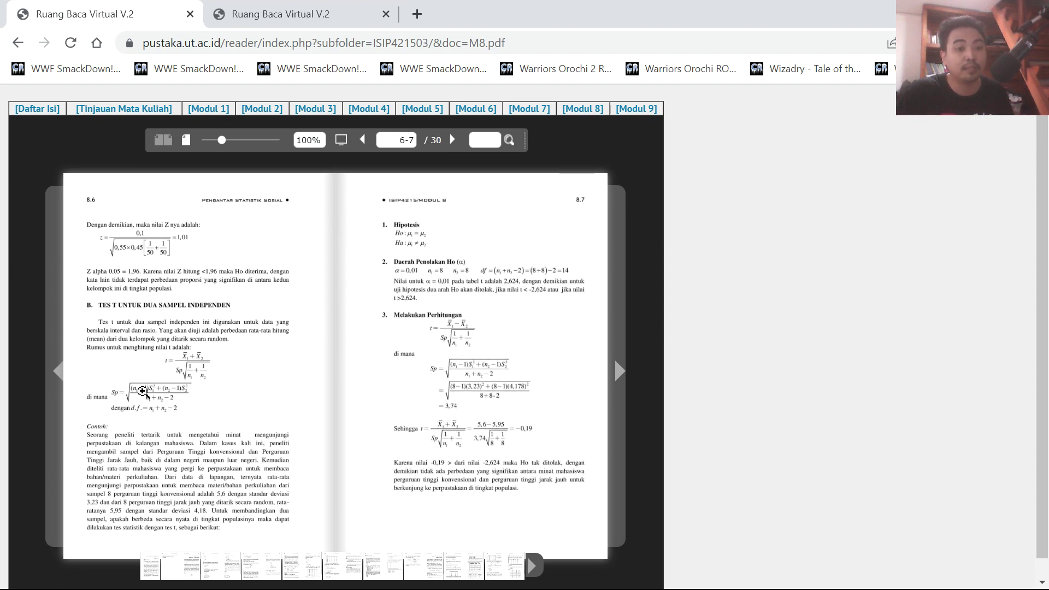
- Read section B on page 8.6, covering the independent two-sample t formula, Sp, d.f. and the library-visit example
{"action": "left_click", "coordinate": [139, 375]}
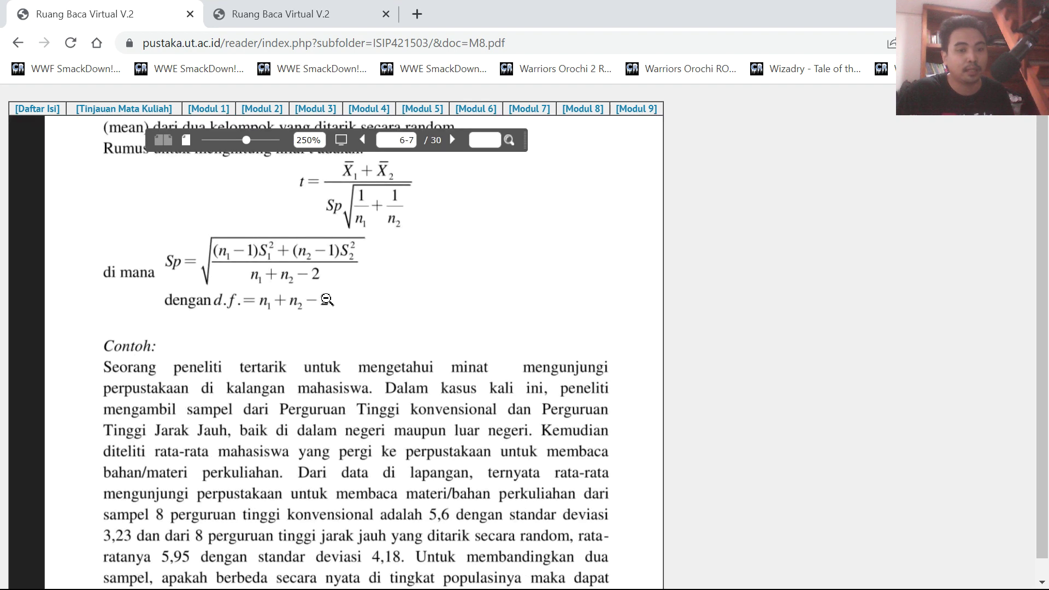
{"action": "scroll", "coordinate": [317, 379], "scroll_direction": "up", "scroll_amount": 3}
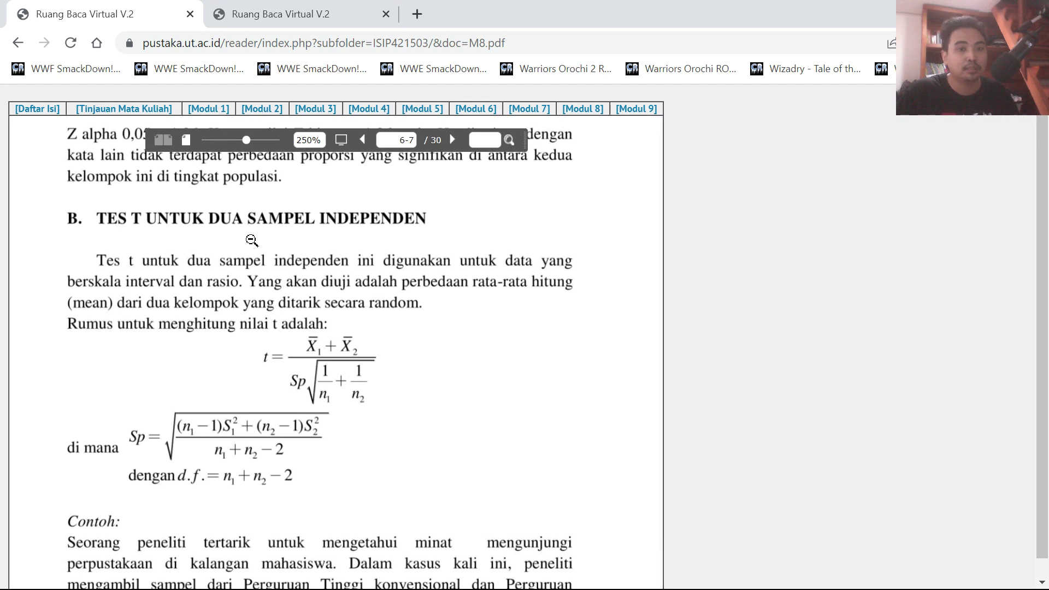
{"action": "scroll", "coordinate": [416, 426], "scroll_direction": "down", "scroll_amount": 5}
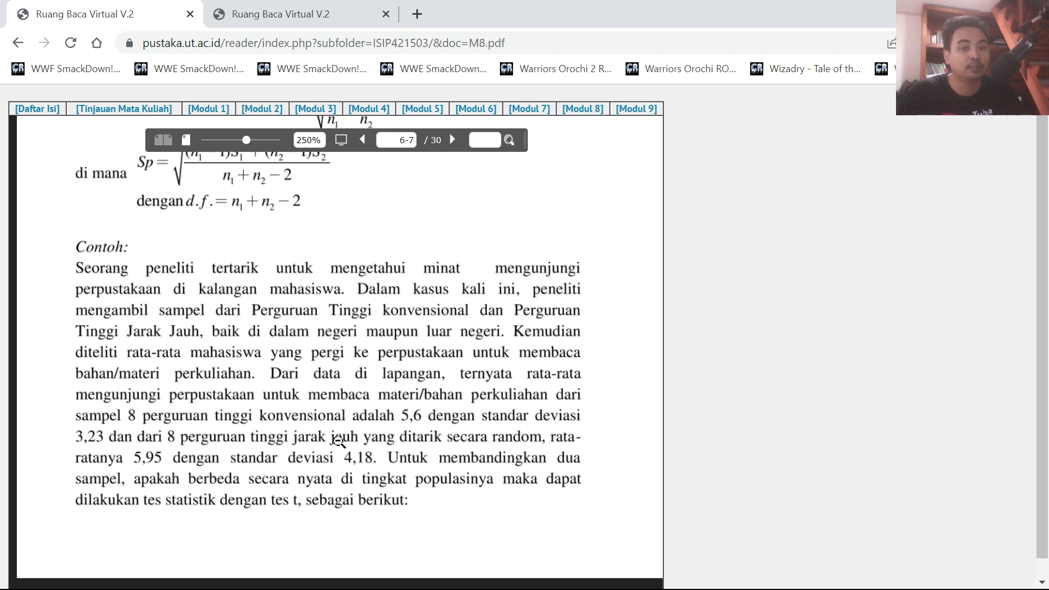
{"action": "left_click", "coordinate": [342, 395]}
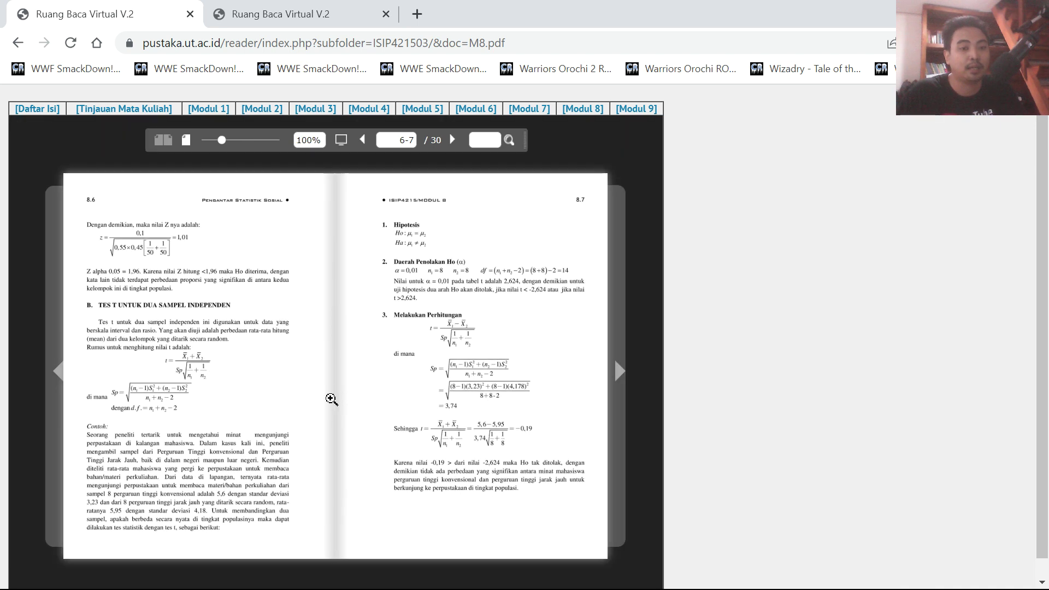
{"action": "left_click", "coordinate": [337, 398]}
{"action": "left_click_drag", "start_coordinate": [210, 474], "coordinate": [358, 284]}
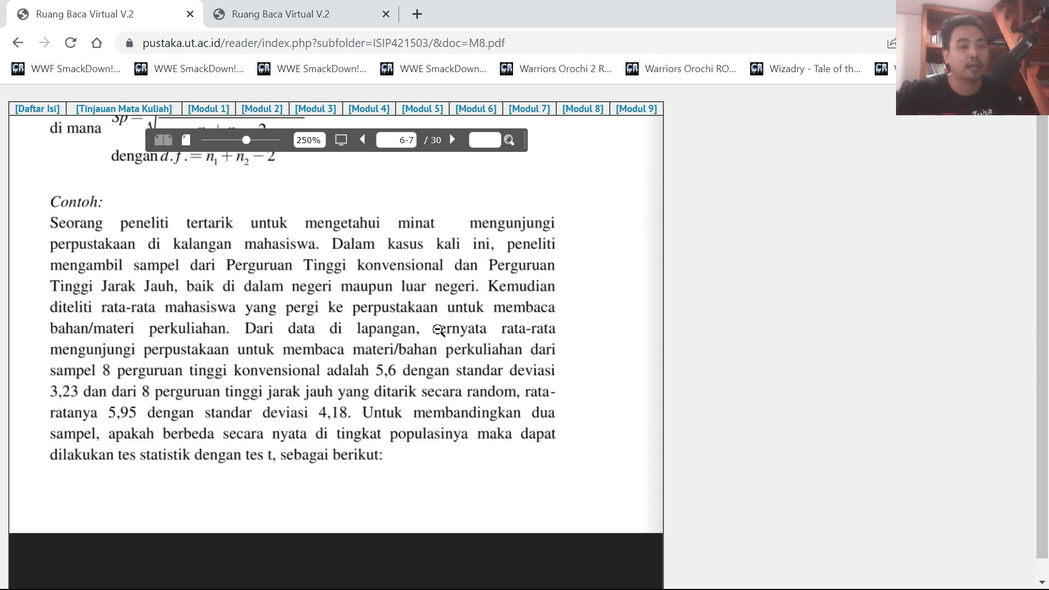
{"action": "left_click_drag", "start_coordinate": [426, 320], "coordinate": [453, 440]}
{"action": "left_click_drag", "start_coordinate": [453, 360], "coordinate": [447, 390]}
{"action": "left_click", "coordinate": [448, 390]}
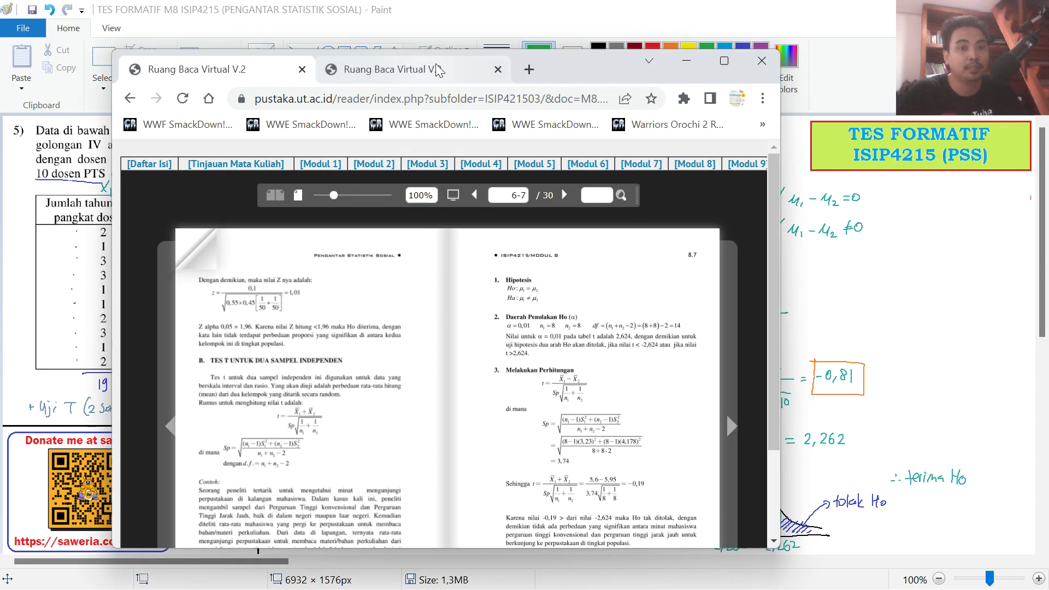
- Read the hypotheses, the rejection region for Ho and the start of the calculation on page 8.7
{"action": "mouse_move", "coordinate": [568, 69]}
{"action": "left_mouse_down"}
{"action": "mouse_move", "coordinate": [677, 23]}
{"action": "mouse_move", "coordinate": [684, 71]}
{"action": "mouse_move", "coordinate": [720, 77]}
{"action": "left_mouse_up"}
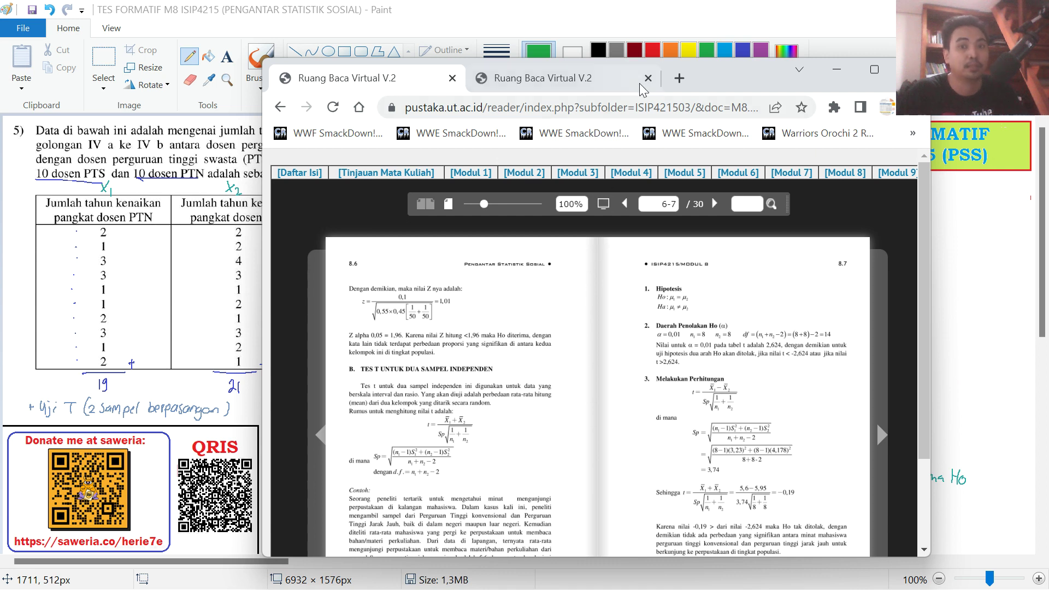
{"action": "double_click", "coordinate": [718, 82]}
{"action": "left_click", "coordinate": [473, 262]}
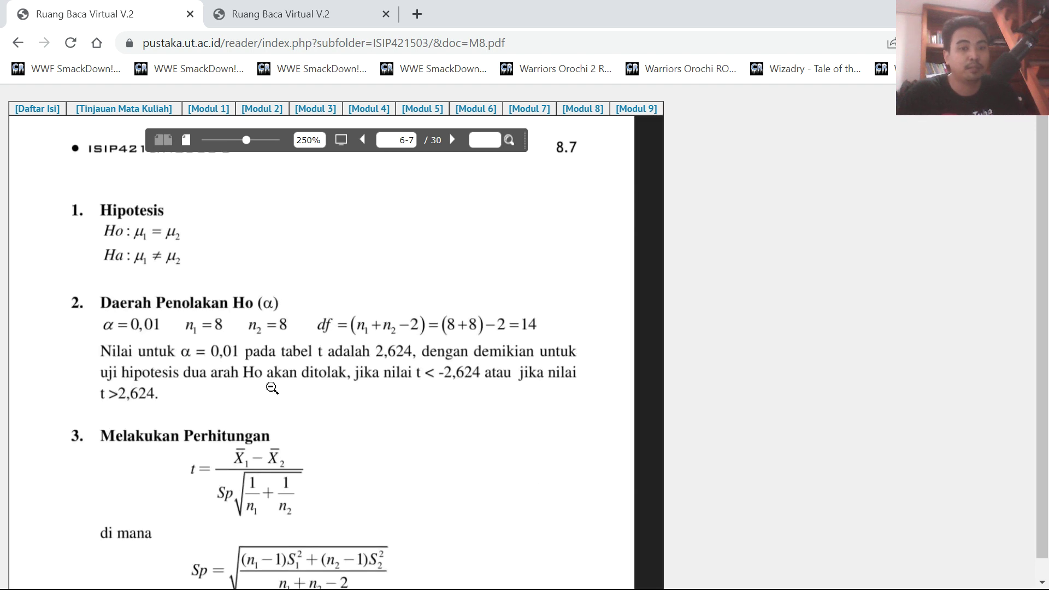
{"action": "left_click_drag", "start_coordinate": [274, 387], "coordinate": [292, 367]}
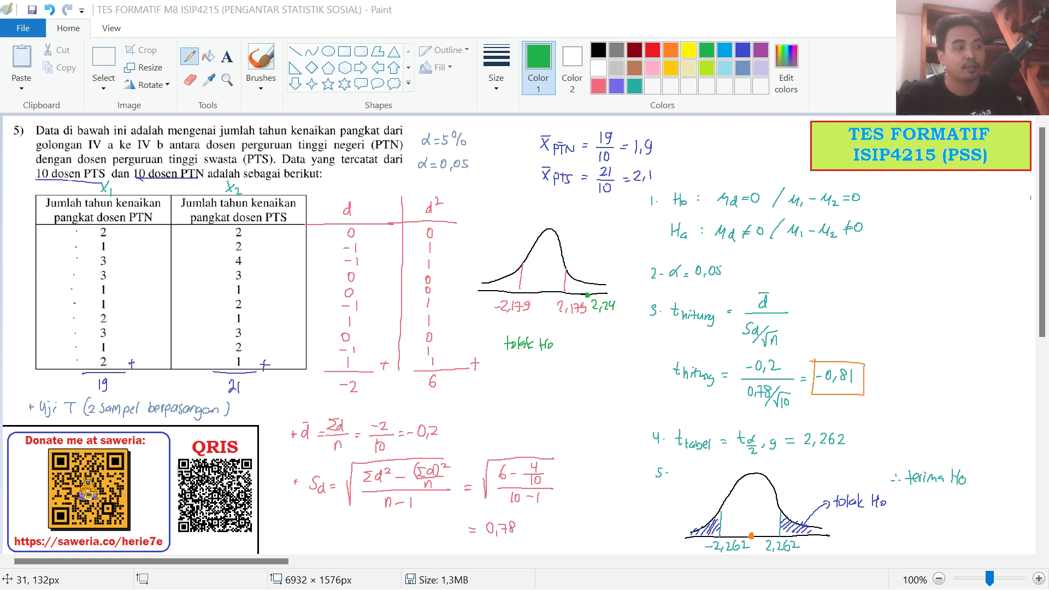
- Erase the ±2,179 curve with its "tolak Ho" note and the five-step paired-test solution from the Paint worksheet
{"action": "left_click", "coordinate": [103, 57]}
{"action": "mouse_move", "coordinate": [480, 224]}
{"action": "left_mouse_down"}
{"action": "mouse_move", "coordinate": [516, 263]}
{"action": "mouse_move", "coordinate": [620, 336]}
{"action": "mouse_move", "coordinate": [632, 360]}
{"action": "left_mouse_up"}
{"action": "key", "text": "Delete"}
{"action": "mouse_move", "coordinate": [639, 188]}
{"action": "left_mouse_down"}
{"action": "mouse_move", "coordinate": [682, 266]}
{"action": "mouse_move", "coordinate": [907, 450]}
{"action": "mouse_move", "coordinate": [978, 554]}
{"action": "left_mouse_up"}
{"action": "key", "text": "Delete"}
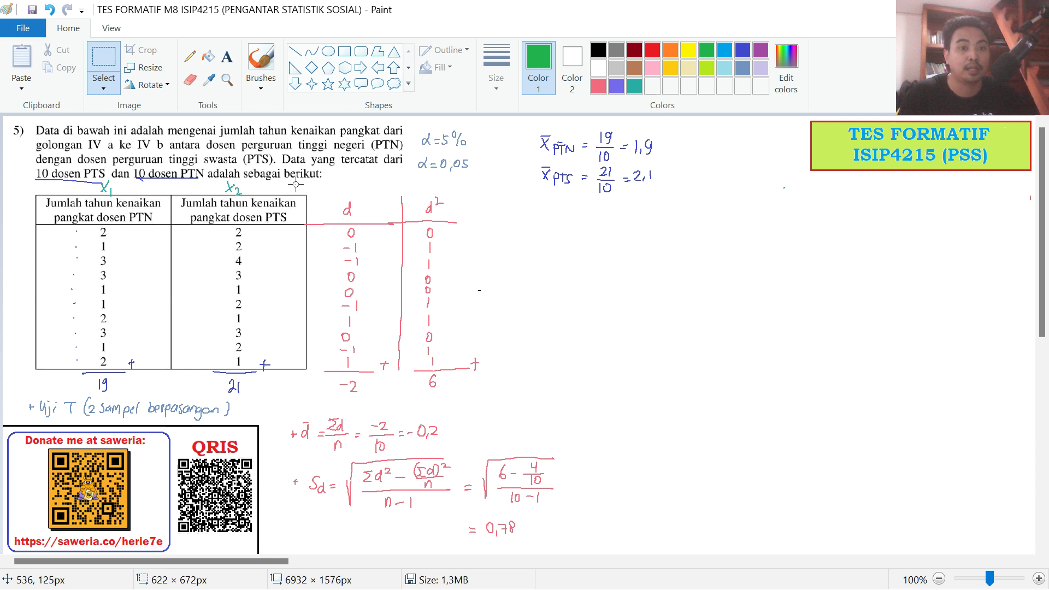
- Erase the mean-difference and Sd calculations and the d and d² columns beside the data table
{"action": "left_click_drag", "start_coordinate": [281, 408], "coordinate": [566, 544]}
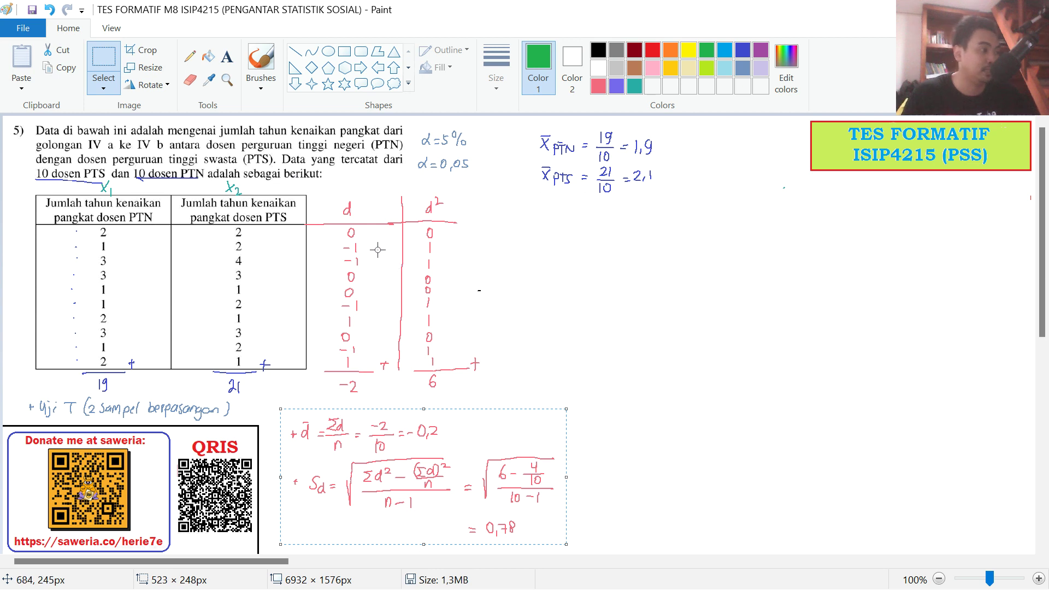
{"action": "left_click_drag", "start_coordinate": [309, 192], "coordinate": [505, 417]}
{"action": "key", "text": "Delete"}
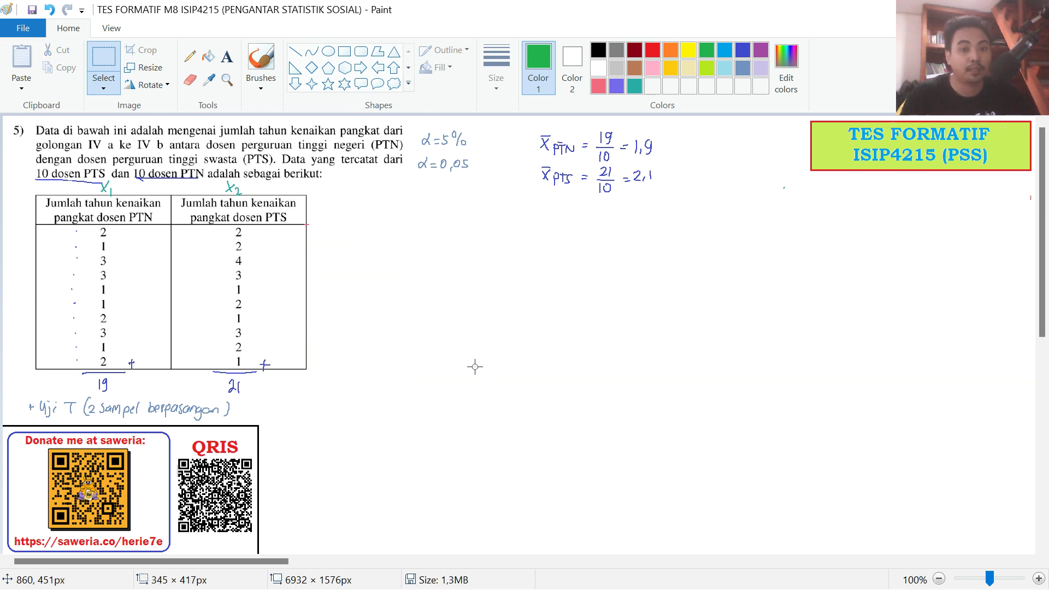
- In indigo, write the standard deviations S PTN = 0,99 and S PTS = 0,87 beside the two means
{"action": "left_click", "coordinate": [189, 56]}
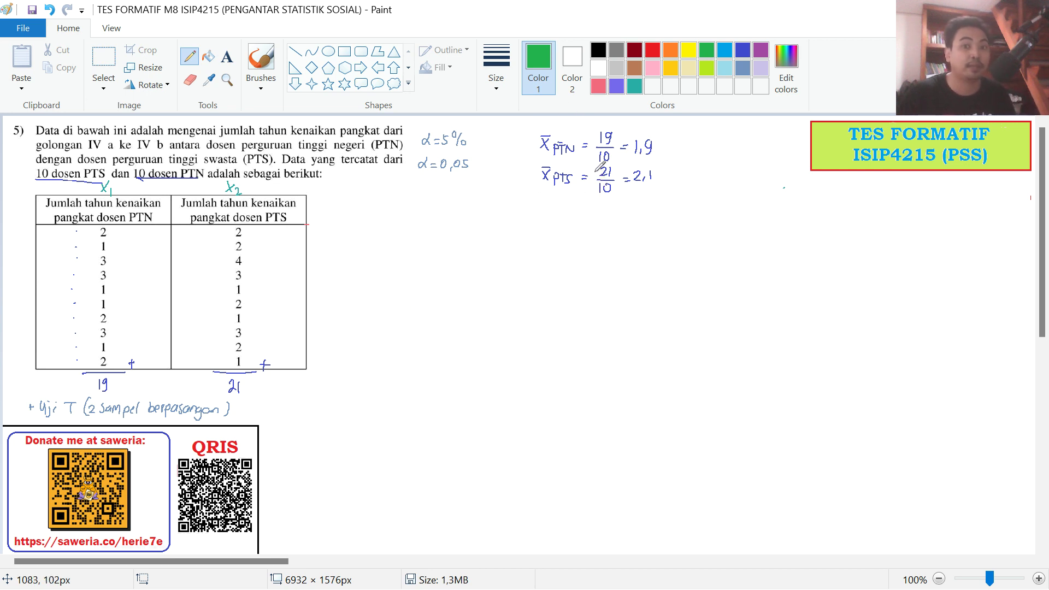
{"action": "left_click", "coordinate": [741, 50]}
{"action": "mouse_move", "coordinate": [683, 140]}
{"action": "left_mouse_down"}
{"action": "mouse_move", "coordinate": [687, 155]}
{"action": "mouse_move", "coordinate": [707, 149]}
{"action": "left_mouse_up"}
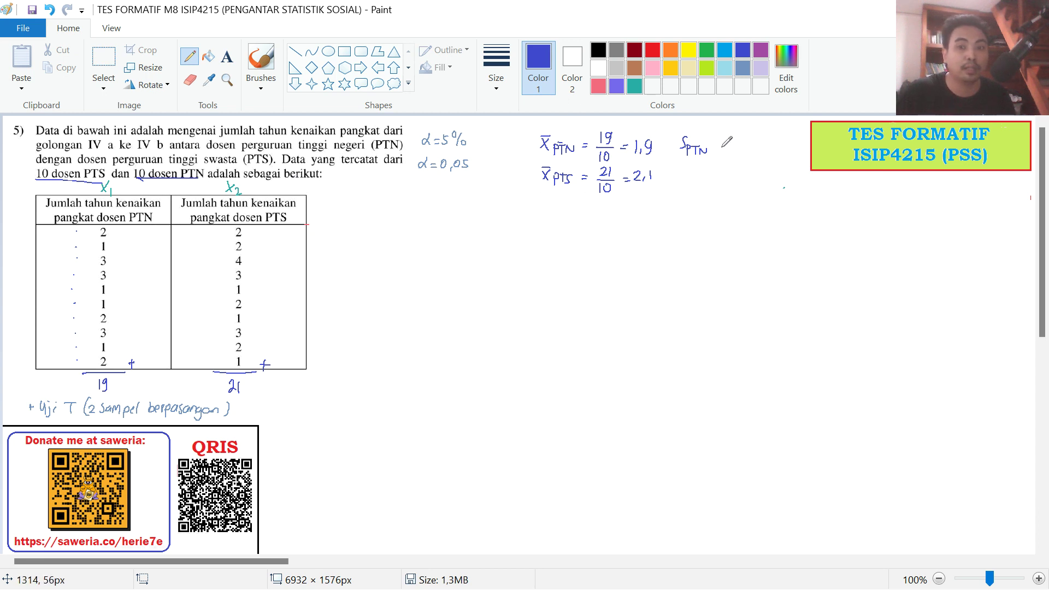
{"action": "left_click_drag", "start_coordinate": [742, 142], "coordinate": [750, 151]}
{"action": "mouse_move", "coordinate": [688, 168]}
{"action": "left_mouse_down"}
{"action": "mouse_move", "coordinate": [681, 179]}
{"action": "mouse_move", "coordinate": [703, 183]}
{"action": "mouse_move", "coordinate": [722, 172]}
{"action": "left_mouse_up"}
{"action": "left_click_drag", "start_coordinate": [716, 176], "coordinate": [745, 173]}
{"action": "left_click_drag", "start_coordinate": [749, 167], "coordinate": [753, 179]}
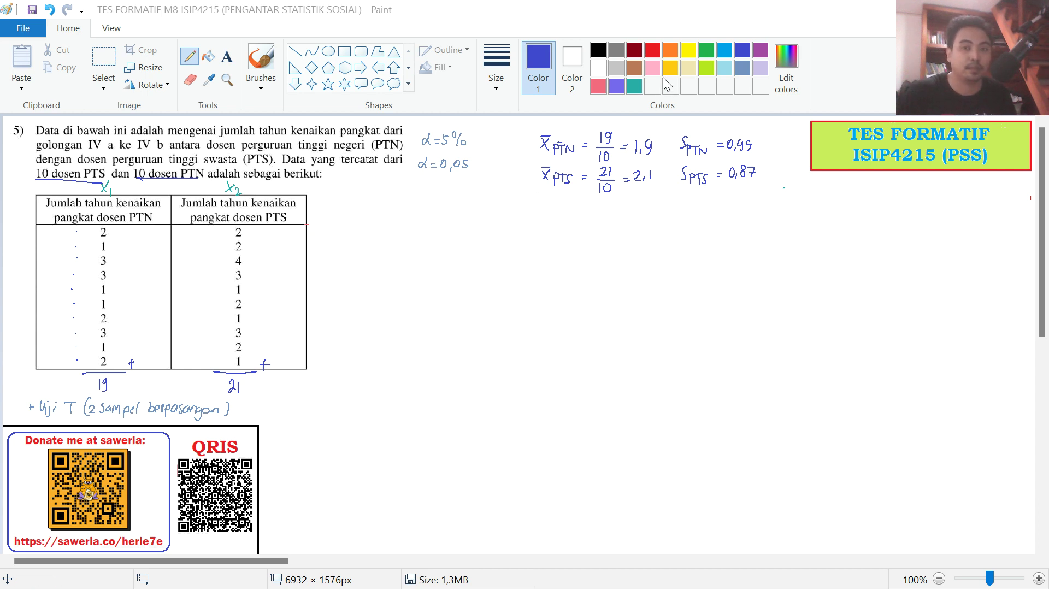
- In pink, write the hypotheses Ho: μ1 = μ2 and Ha: μ1 ≠ μ2 as point 1 and α = 0,05 as point 2
{"action": "left_click", "coordinate": [601, 86]}
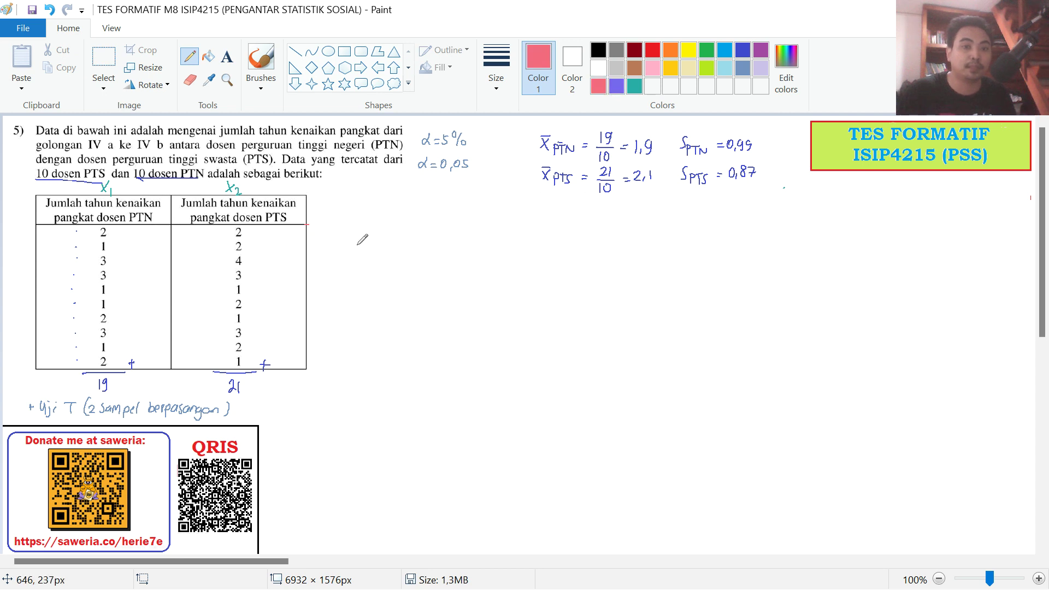
{"action": "left_click_drag", "start_coordinate": [383, 235], "coordinate": [453, 237]}
{"action": "mouse_move", "coordinate": [364, 259]}
{"action": "left_mouse_down"}
{"action": "mouse_move", "coordinate": [367, 272]}
{"action": "mouse_move", "coordinate": [418, 267]}
{"action": "left_mouse_up"}
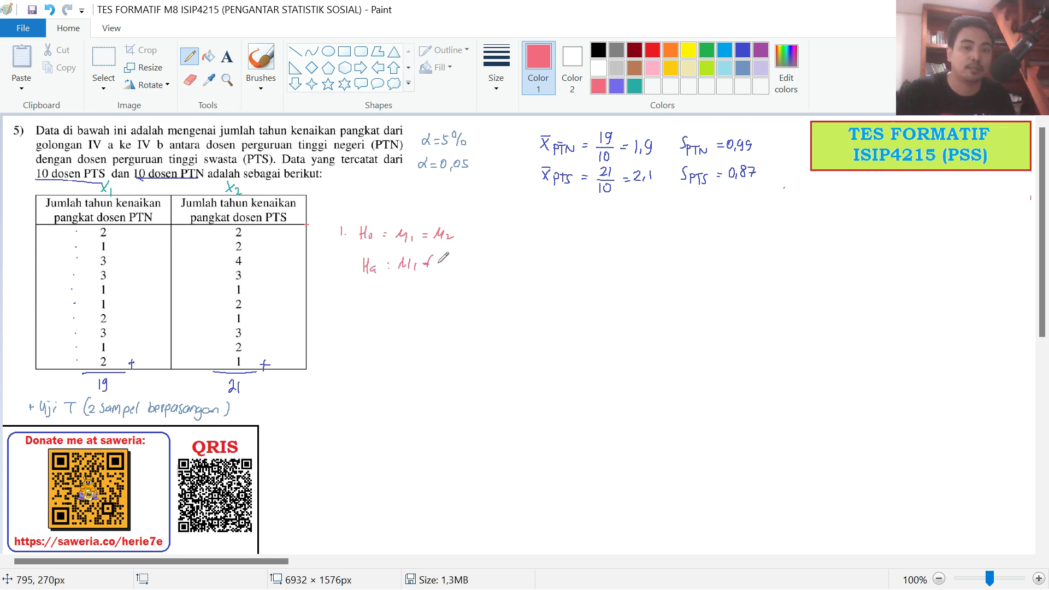
{"action": "left_click_drag", "start_coordinate": [339, 298], "coordinate": [387, 302]}
{"action": "left_click_drag", "start_coordinate": [397, 295], "coordinate": [397, 295]}
{"action": "left_click_drag", "start_coordinate": [340, 332], "coordinate": [339, 342]}
{"action": "left_click", "coordinate": [352, 339]}
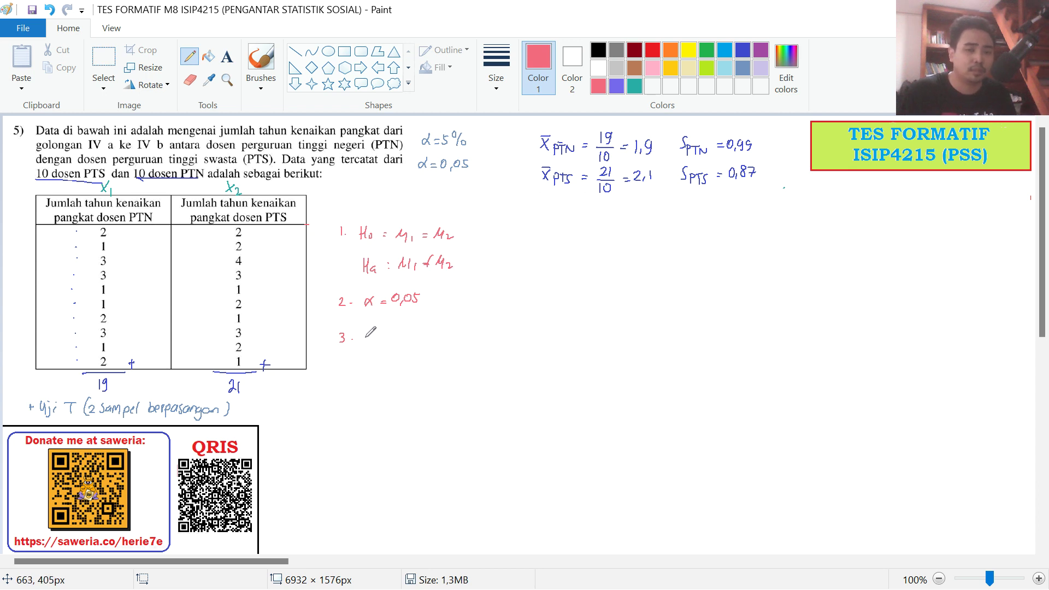
{"action": "key", "text": "ctrl+z"}
- Under α, write the degrees of freedom as df = n1 + n2 − 2 = 10 + 10 − 2 = 18
{"action": "left_click", "coordinate": [398, 309]}
{"action": "mouse_move", "coordinate": [370, 323]}
{"action": "left_mouse_down"}
{"action": "mouse_move", "coordinate": [372, 337]}
{"action": "mouse_move", "coordinate": [388, 327]}
{"action": "mouse_move", "coordinate": [446, 332]}
{"action": "left_mouse_up"}
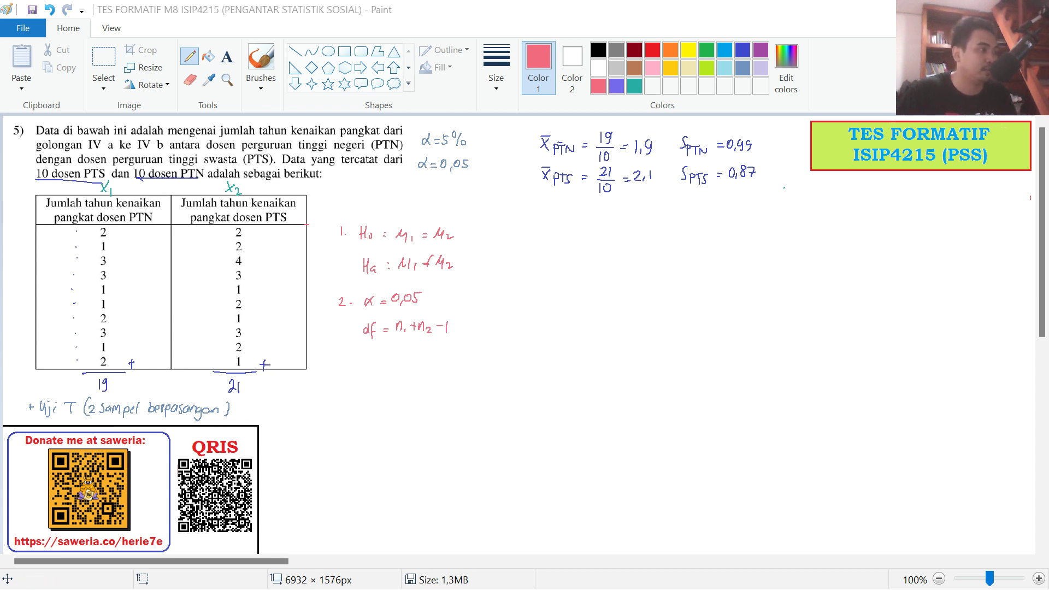
{"action": "left_click", "coordinate": [473, 331]}
{"action": "key", "text": "ctrl+z"}
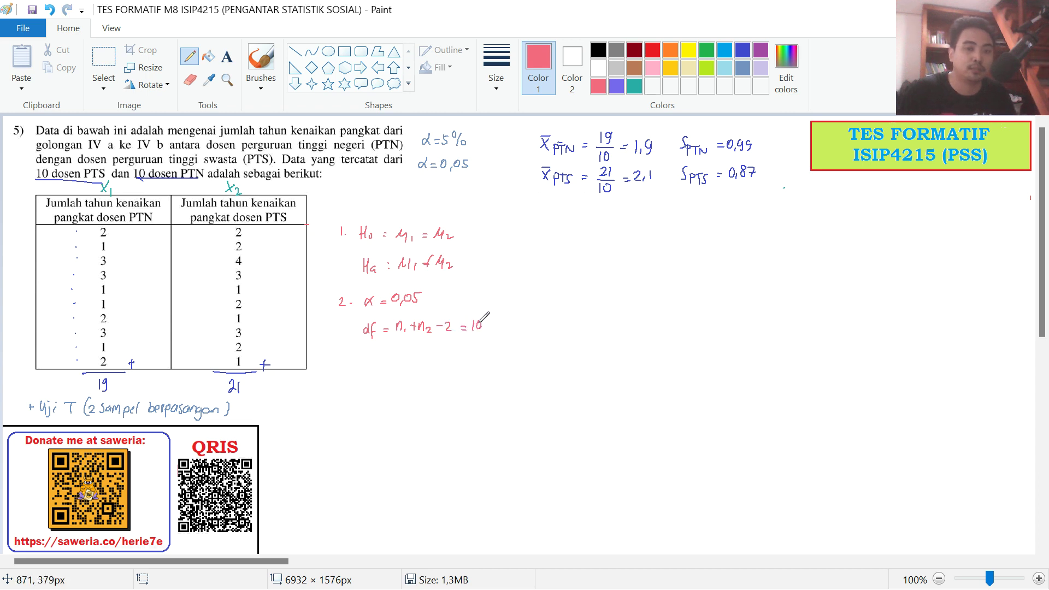
{"action": "left_click_drag", "start_coordinate": [513, 326], "coordinate": [518, 326]}
{"action": "left_click_drag", "start_coordinate": [520, 322], "coordinate": [552, 318]}
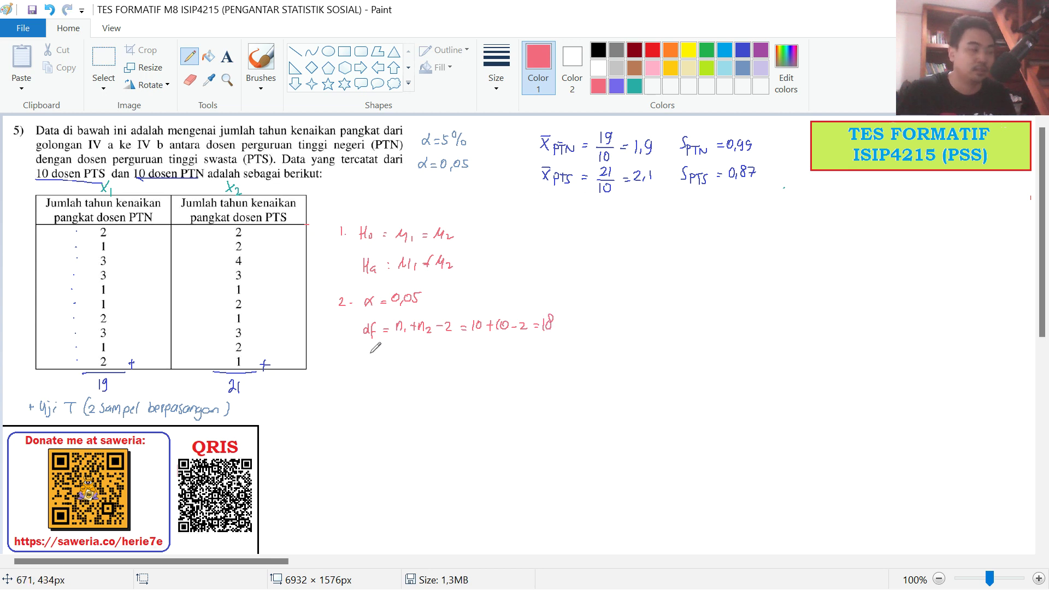
- As point 3, write the formula t hitung = (x̄1 − x̄2) / (Sp √(1/n1 + 1/n2))
{"action": "left_click_drag", "start_coordinate": [338, 365], "coordinate": [339, 374]}
{"action": "left_click", "coordinate": [350, 373]}
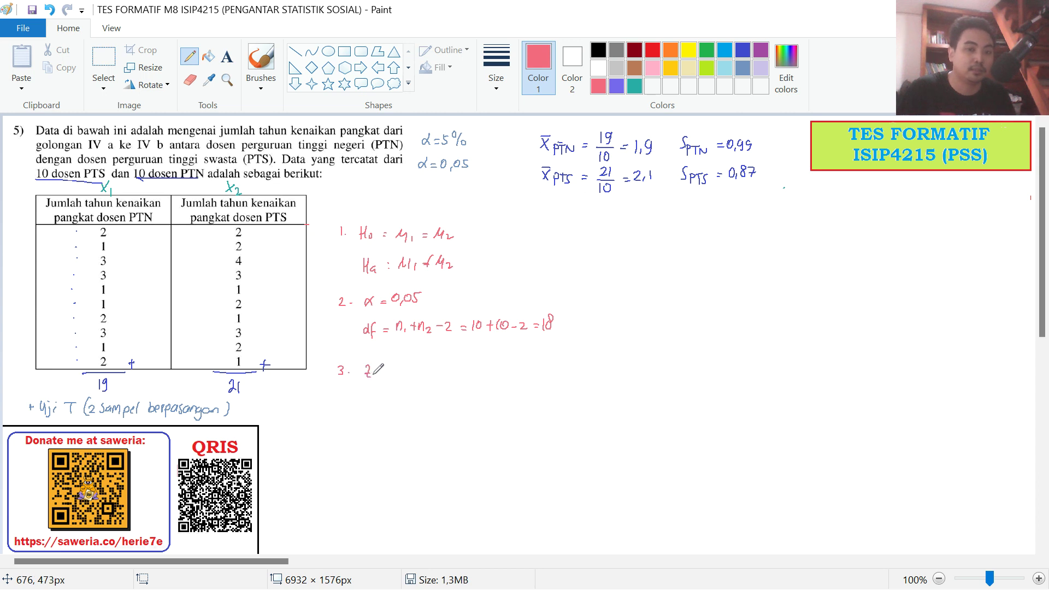
{"action": "left_click_drag", "start_coordinate": [370, 365], "coordinate": [380, 376]}
{"action": "key", "text": "ctrl+z"}
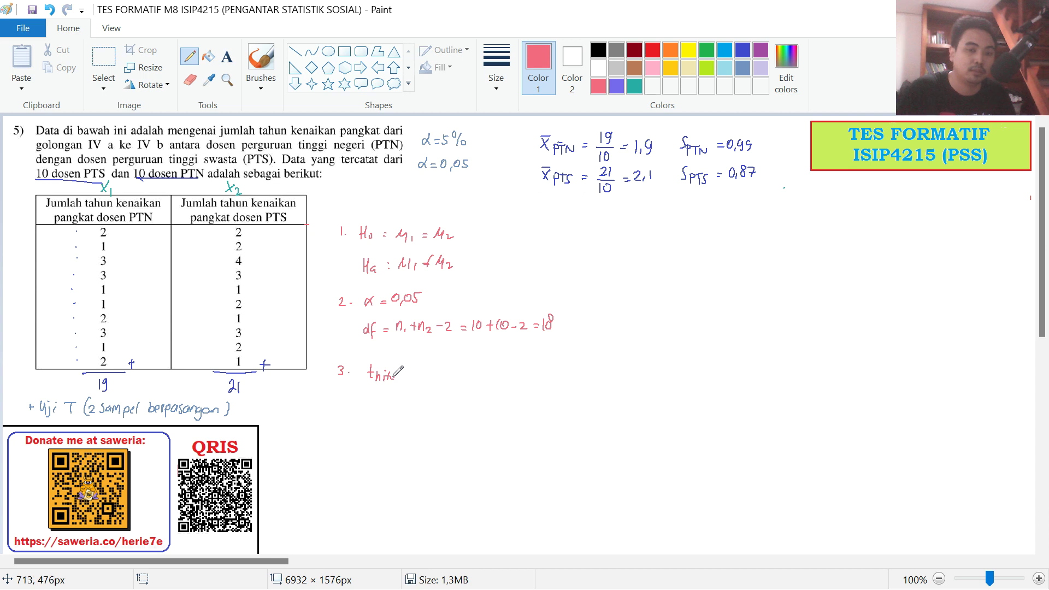
{"action": "left_click_drag", "start_coordinate": [401, 377], "coordinate": [423, 378]}
{"action": "mouse_move", "coordinate": [488, 363]}
{"action": "left_mouse_down"}
{"action": "mouse_move", "coordinate": [486, 377]}
{"action": "mouse_move", "coordinate": [505, 375]}
{"action": "left_mouse_up"}
{"action": "mouse_move", "coordinate": [440, 386]}
{"action": "left_mouse_down"}
{"action": "mouse_move", "coordinate": [511, 389]}
{"action": "mouse_move", "coordinate": [476, 399]}
{"action": "mouse_move", "coordinate": [477, 414]}
{"action": "left_mouse_up"}
{"action": "key", "text": "ctrl+z"}
{"action": "left_click_drag", "start_coordinate": [477, 411], "coordinate": [477, 415]}
{"action": "left_click_drag", "start_coordinate": [483, 405], "coordinate": [510, 418]}
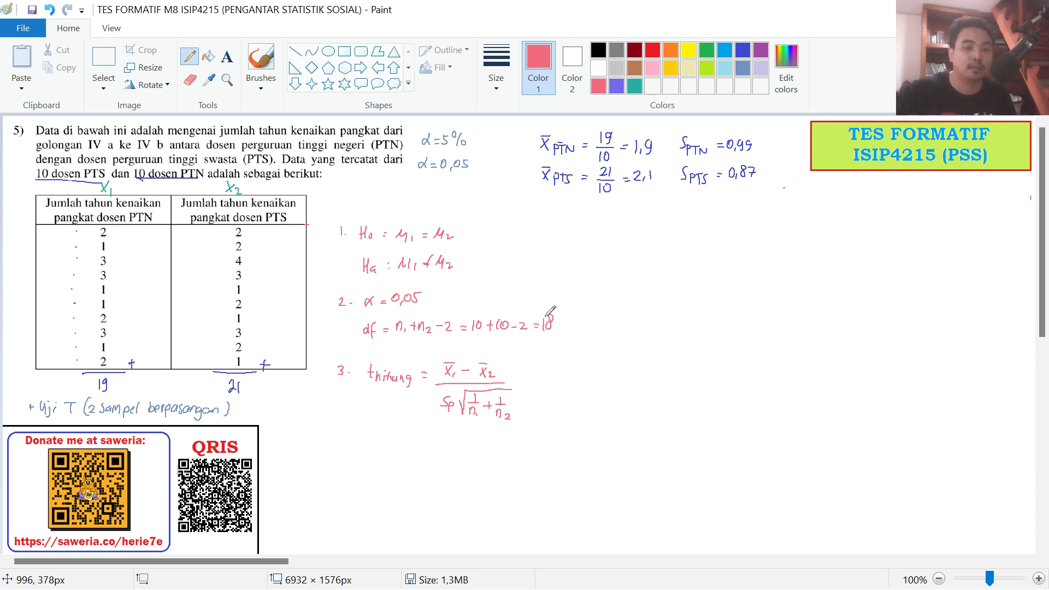
- In teal, write "Sp =" in the blank area beside the df line and sketch a square-root sign after it
{"action": "left_click", "coordinate": [632, 87]}
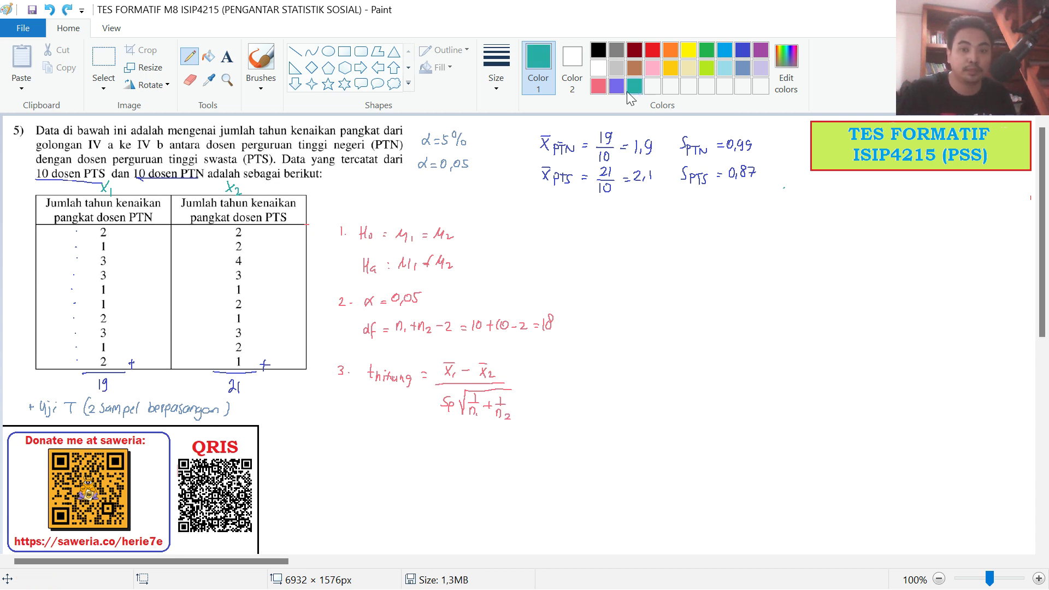
{"action": "left_click_drag", "start_coordinate": [674, 317], "coordinate": [692, 315]}
{"action": "mouse_move", "coordinate": [687, 320]}
{"action": "left_mouse_down"}
{"action": "mouse_move", "coordinate": [703, 337]}
{"action": "mouse_move", "coordinate": [712, 294]}
{"action": "mouse_move", "coordinate": [756, 288]}
{"action": "left_mouse_up"}
{"action": "key", "text": "ctrl+z"}
{"action": "mouse_move", "coordinate": [698, 320]}
{"action": "left_mouse_down"}
{"action": "mouse_move", "coordinate": [743, 285]}
{"action": "mouse_move", "coordinate": [804, 281]}
{"action": "left_mouse_up"}
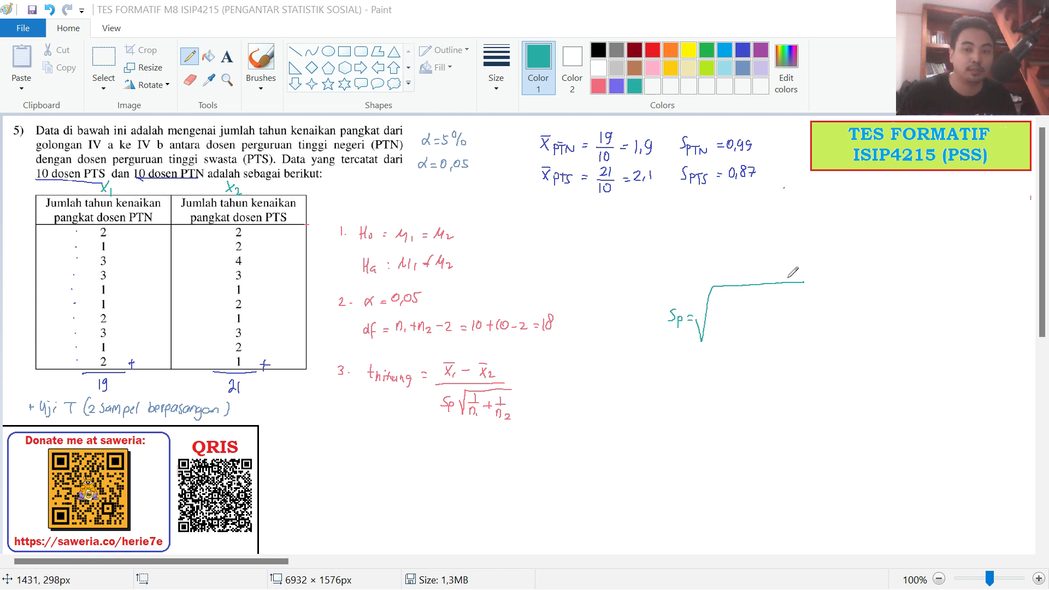
{"action": "key", "text": "ctrl+z"}
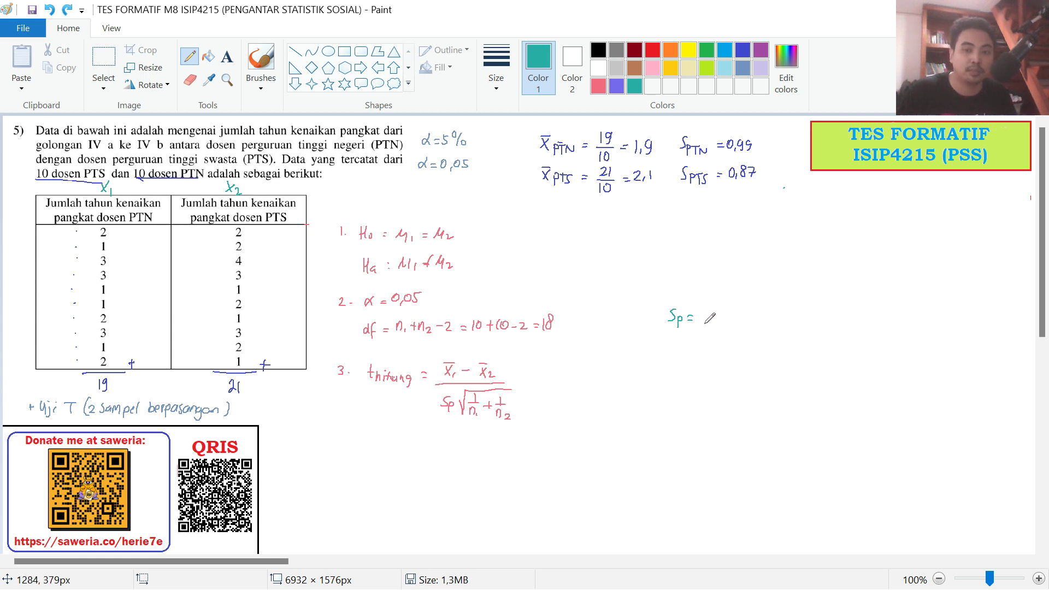
{"action": "mouse_move", "coordinate": [697, 315]}
{"action": "left_mouse_down"}
{"action": "mouse_move", "coordinate": [706, 293]}
{"action": "mouse_move", "coordinate": [775, 285]}
{"action": "mouse_move", "coordinate": [702, 337]}
{"action": "mouse_move", "coordinate": [721, 285]}
{"action": "mouse_move", "coordinate": [812, 283]}
{"action": "left_mouse_up"}
{"action": "key", "text": "ctrl+z"}
- Fill the Sp square root with (n1 − 1)·S1² + (n2 − 1)·S2² over n1 + n2 − 2
{"action": "left_click_drag", "start_coordinate": [717, 289], "coordinate": [713, 305]}
{"action": "left_click_drag", "start_coordinate": [719, 297], "coordinate": [745, 306]}
{"action": "mouse_move", "coordinate": [750, 293]}
{"action": "left_mouse_down"}
{"action": "mouse_move", "coordinate": [753, 306]}
{"action": "mouse_move", "coordinate": [775, 294]}
{"action": "mouse_move", "coordinate": [784, 302]}
{"action": "left_mouse_up"}
{"action": "left_click", "coordinate": [756, 304]}
{"action": "mouse_move", "coordinate": [799, 289]}
{"action": "left_mouse_down"}
{"action": "mouse_move", "coordinate": [797, 301]}
{"action": "mouse_move", "coordinate": [813, 304]}
{"action": "left_mouse_up"}
{"action": "mouse_move", "coordinate": [816, 301]}
{"action": "left_mouse_down"}
{"action": "mouse_move", "coordinate": [863, 287]}
{"action": "mouse_move", "coordinate": [816, 282]}
{"action": "mouse_move", "coordinate": [870, 288]}
{"action": "left_mouse_up"}
{"action": "left_click_drag", "start_coordinate": [722, 311], "coordinate": [862, 306]}
{"action": "left_click_drag", "start_coordinate": [752, 329], "coordinate": [769, 330]}
{"action": "left_click_drag", "start_coordinate": [773, 330], "coordinate": [783, 330]}
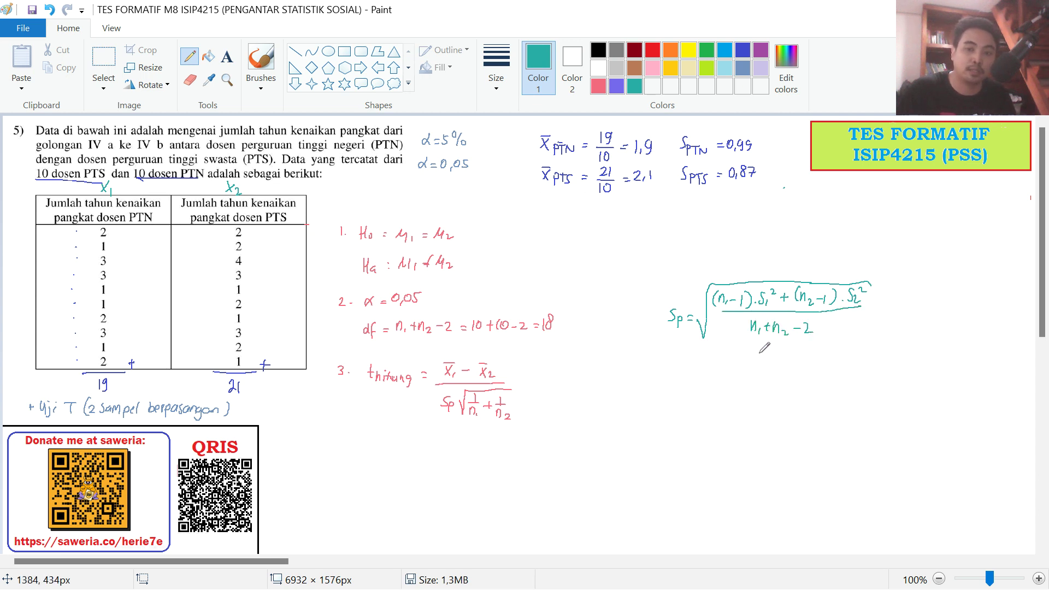
- Below the Sp formula, write the substitution = √((9(0,99)² + 9(0,87)²) / 18) followed by an equals sign
{"action": "left_click_drag", "start_coordinate": [688, 376], "coordinate": [696, 376]}
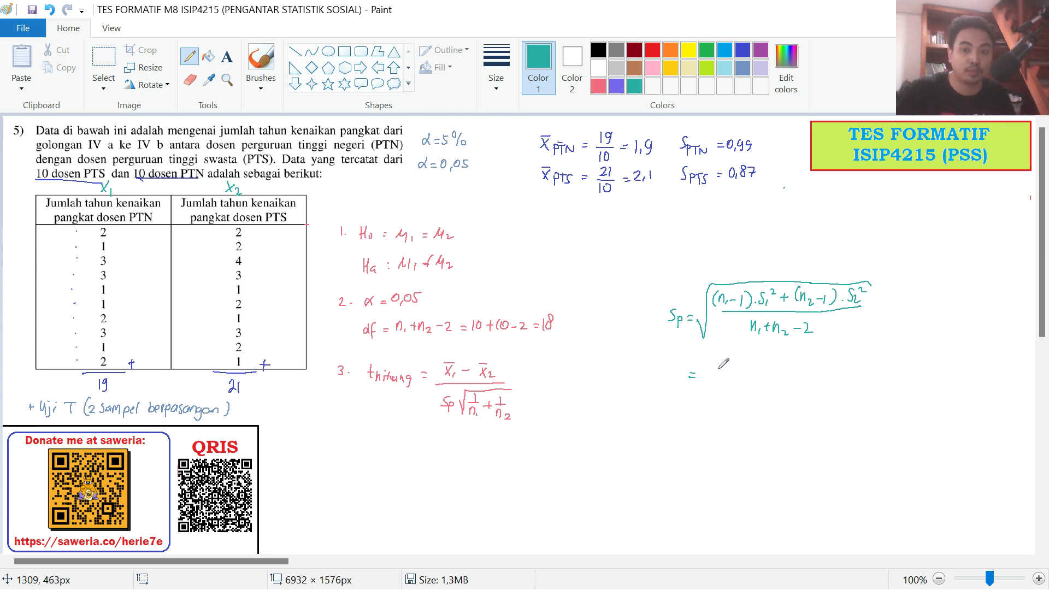
{"action": "left_click_drag", "start_coordinate": [720, 366], "coordinate": [719, 378]}
{"action": "mouse_move", "coordinate": [738, 364]}
{"action": "left_mouse_down"}
{"action": "mouse_move", "coordinate": [734, 375]}
{"action": "mouse_move", "coordinate": [817, 377]}
{"action": "left_mouse_up"}
{"action": "left_click_drag", "start_coordinate": [827, 363], "coordinate": [824, 370]}
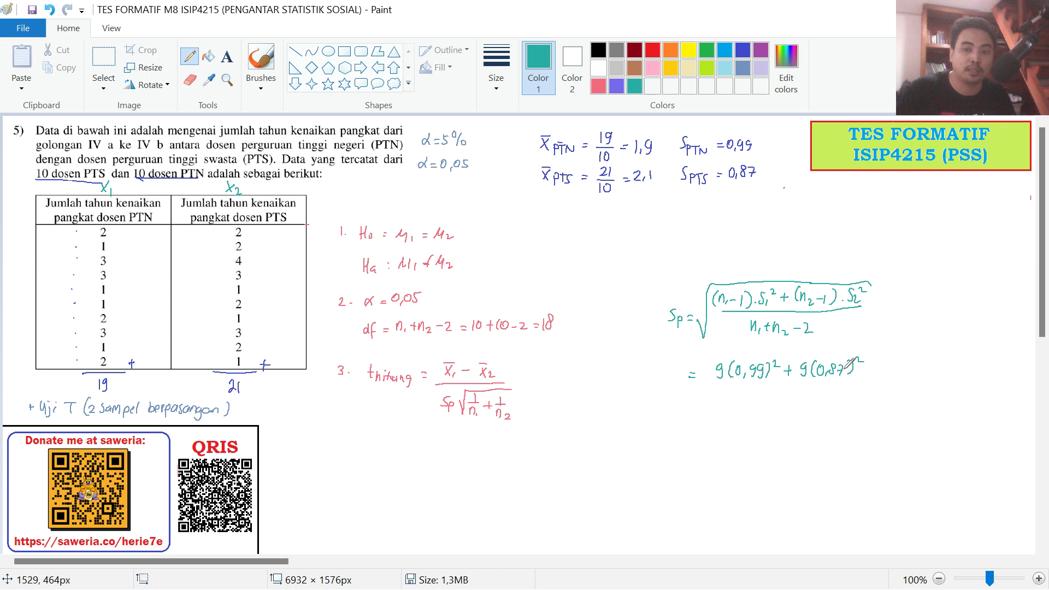
{"action": "left_click_drag", "start_coordinate": [721, 385], "coordinate": [817, 382]}
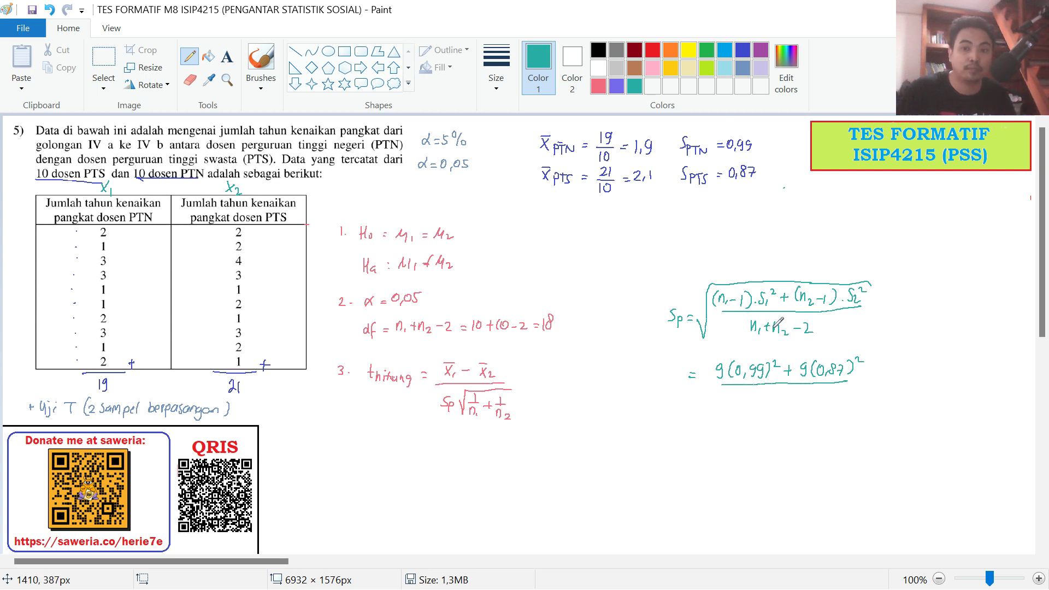
{"action": "left_click_drag", "start_coordinate": [782, 387], "coordinate": [787, 393]}
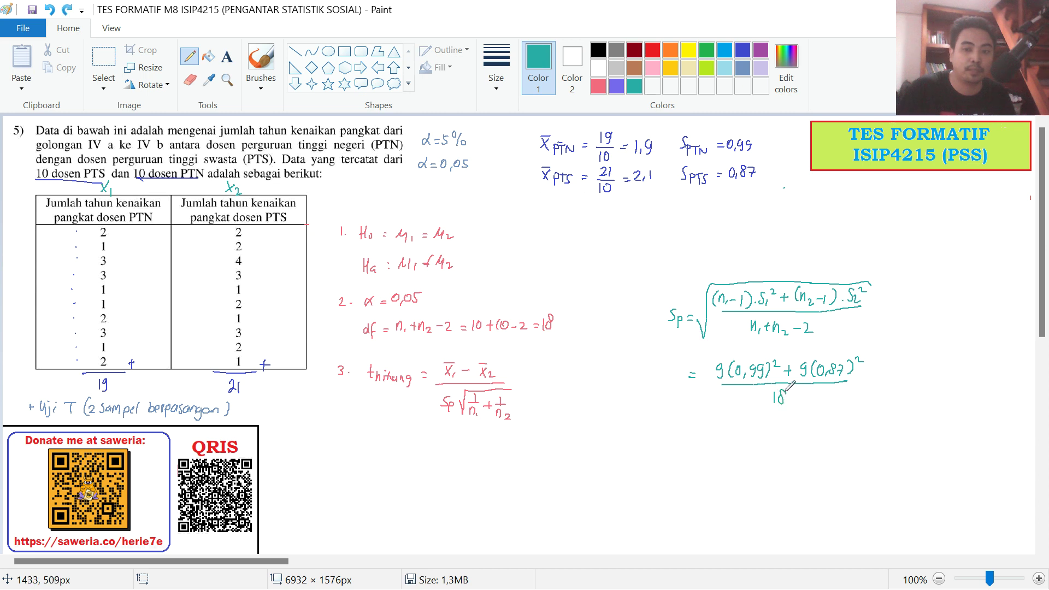
{"action": "mouse_move", "coordinate": [704, 377]}
{"action": "left_mouse_down"}
{"action": "mouse_move", "coordinate": [716, 353]}
{"action": "mouse_move", "coordinate": [831, 347]}
{"action": "mouse_move", "coordinate": [880, 374]}
{"action": "left_mouse_up"}
{"action": "left_click_drag", "start_coordinate": [872, 380], "coordinate": [880, 380]}
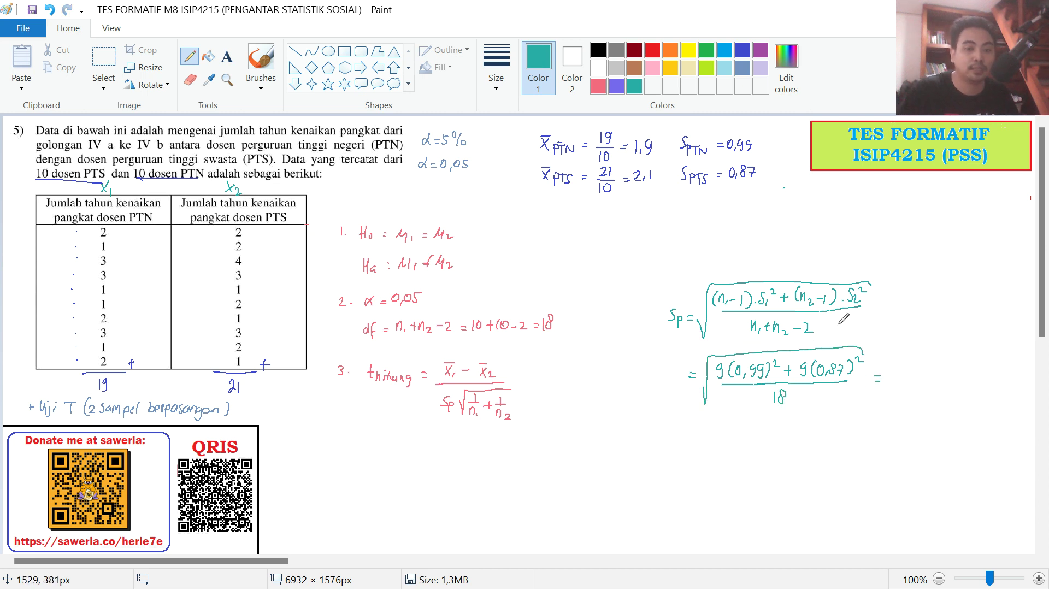